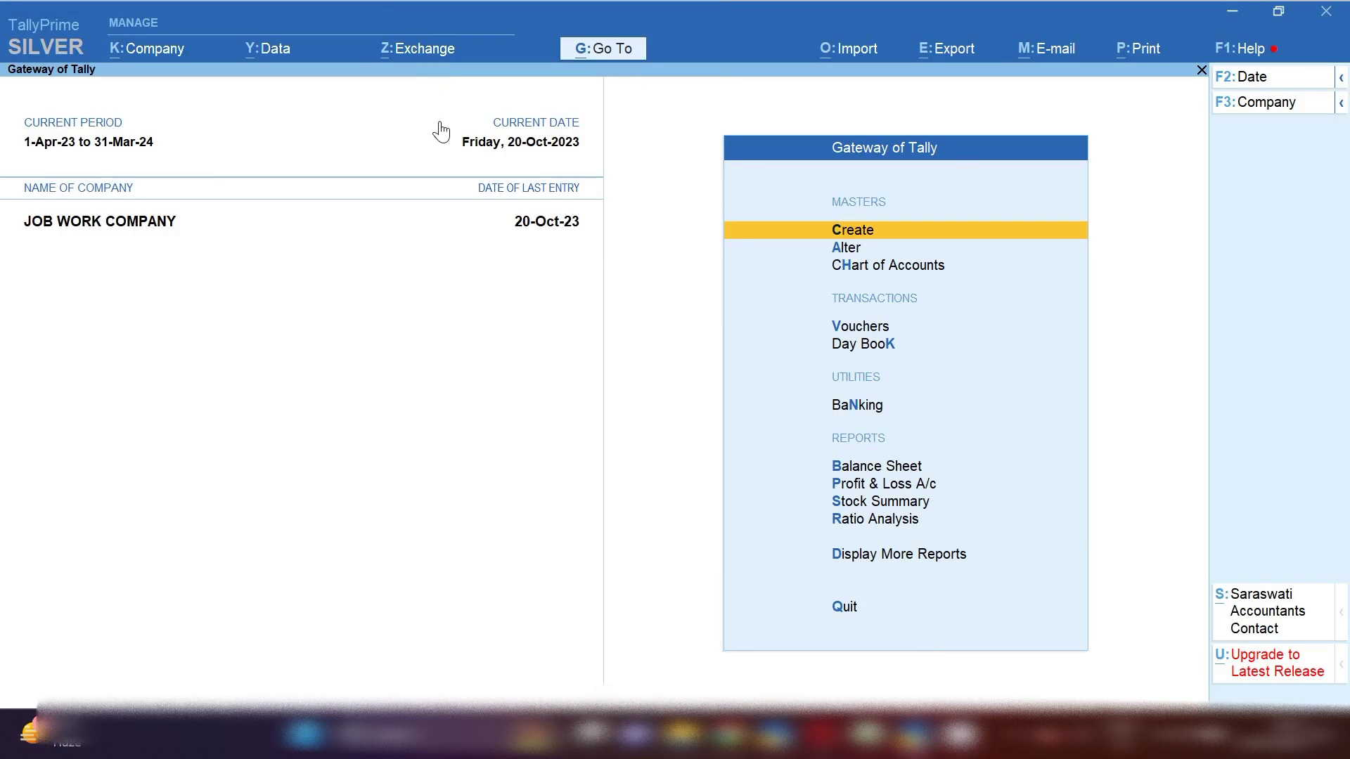
# - Start a new Job Work Out Order voucher
pyautogui.hotkey('ctrl', 'w')
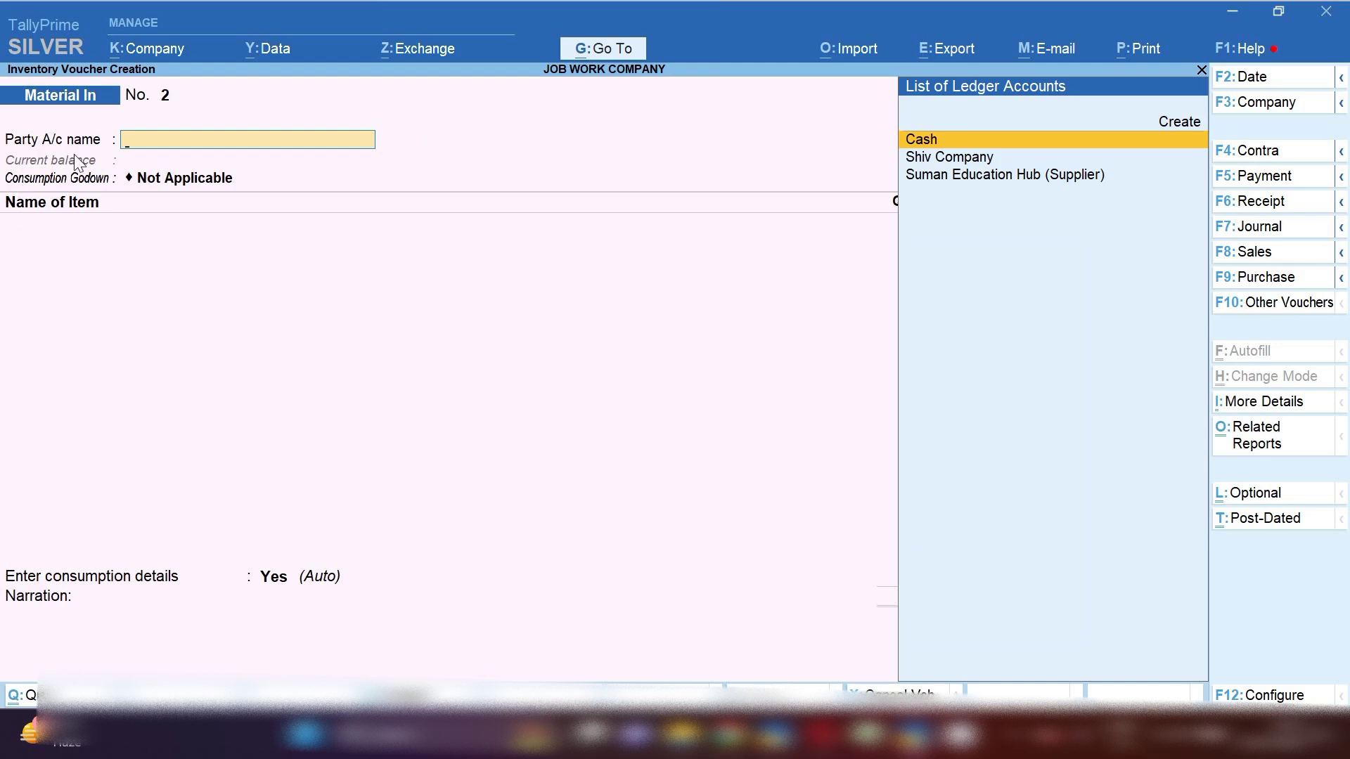
pyautogui.click(1256, 304)
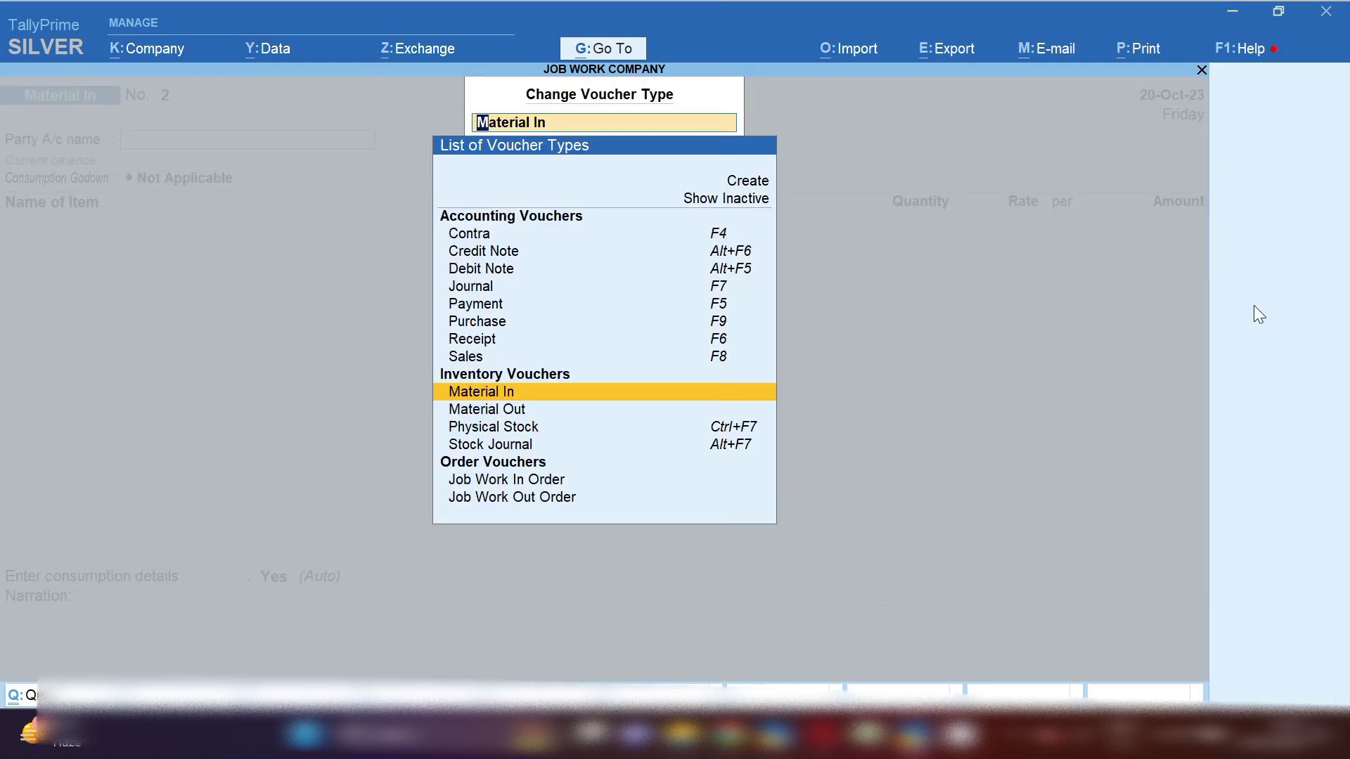
pyautogui.press('Down')
pyautogui.press('Down')
pyautogui.press('Down')
pyautogui.press('Down')
pyautogui.press('Down')
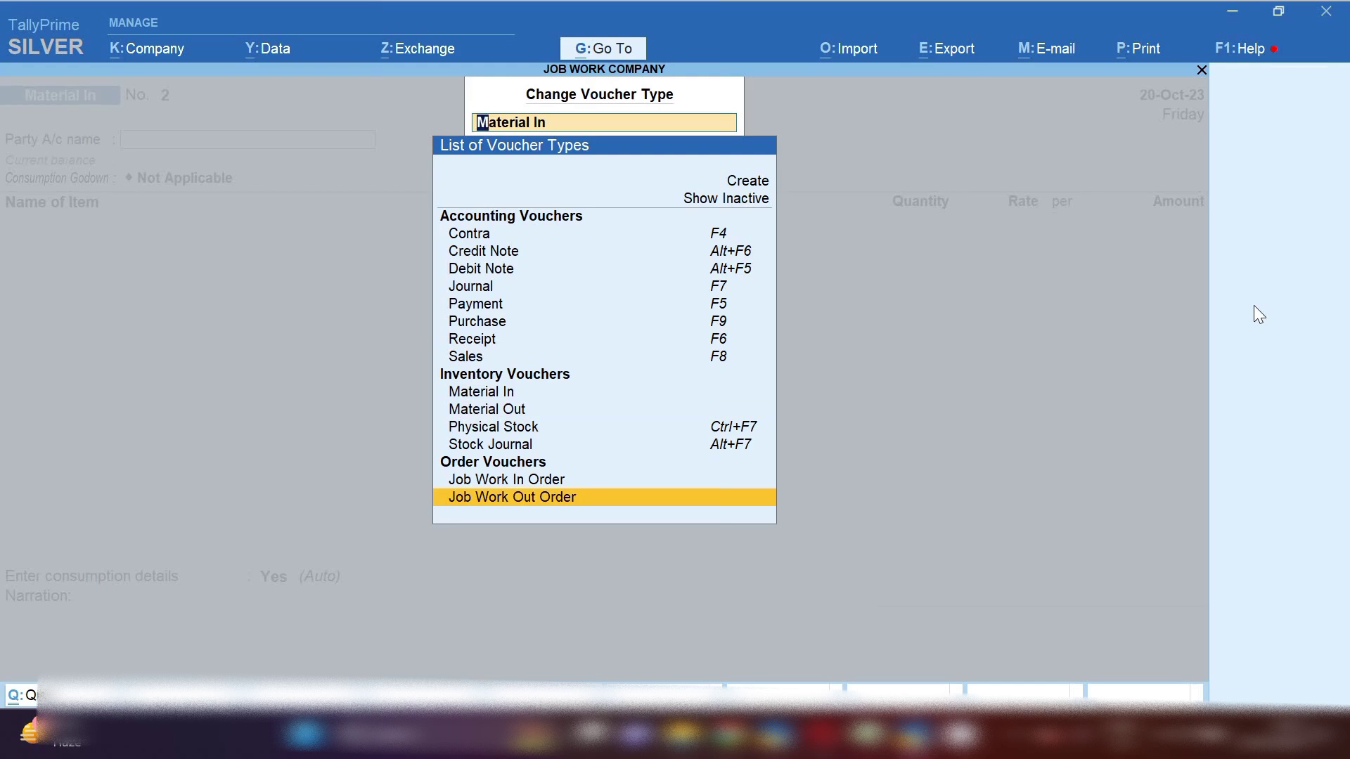
pyautogui.press('Return')
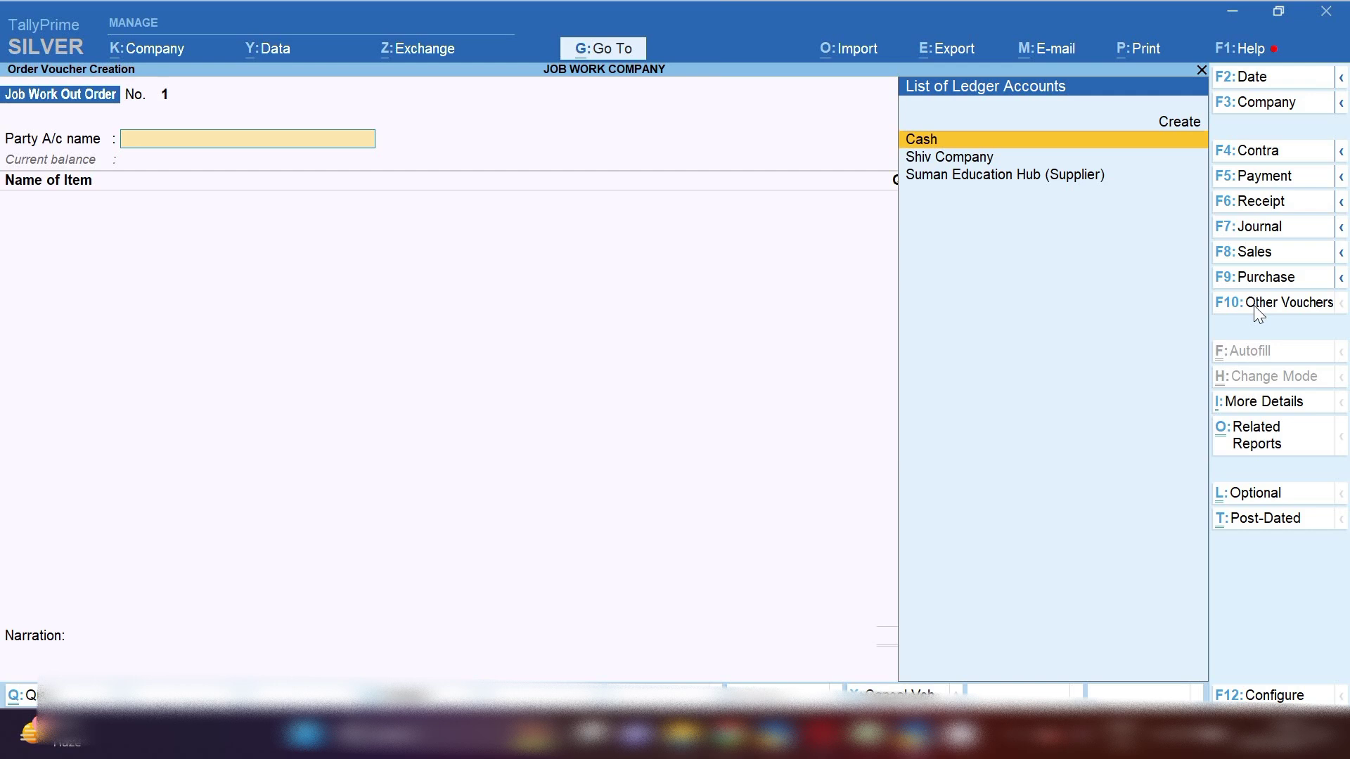
# - Choose Shiv Company as the order's party account
pyautogui.press('Up')
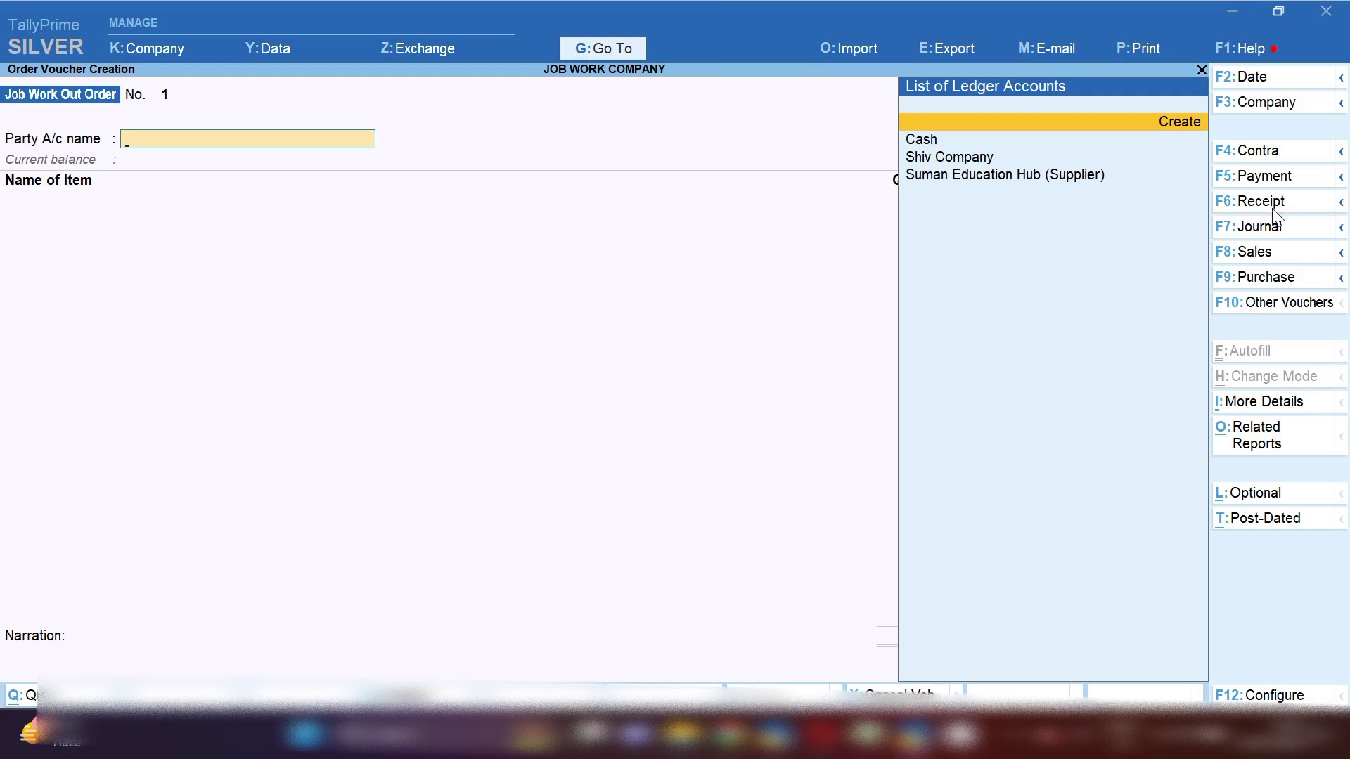
pyautogui.press('Down')
pyautogui.press('Down')
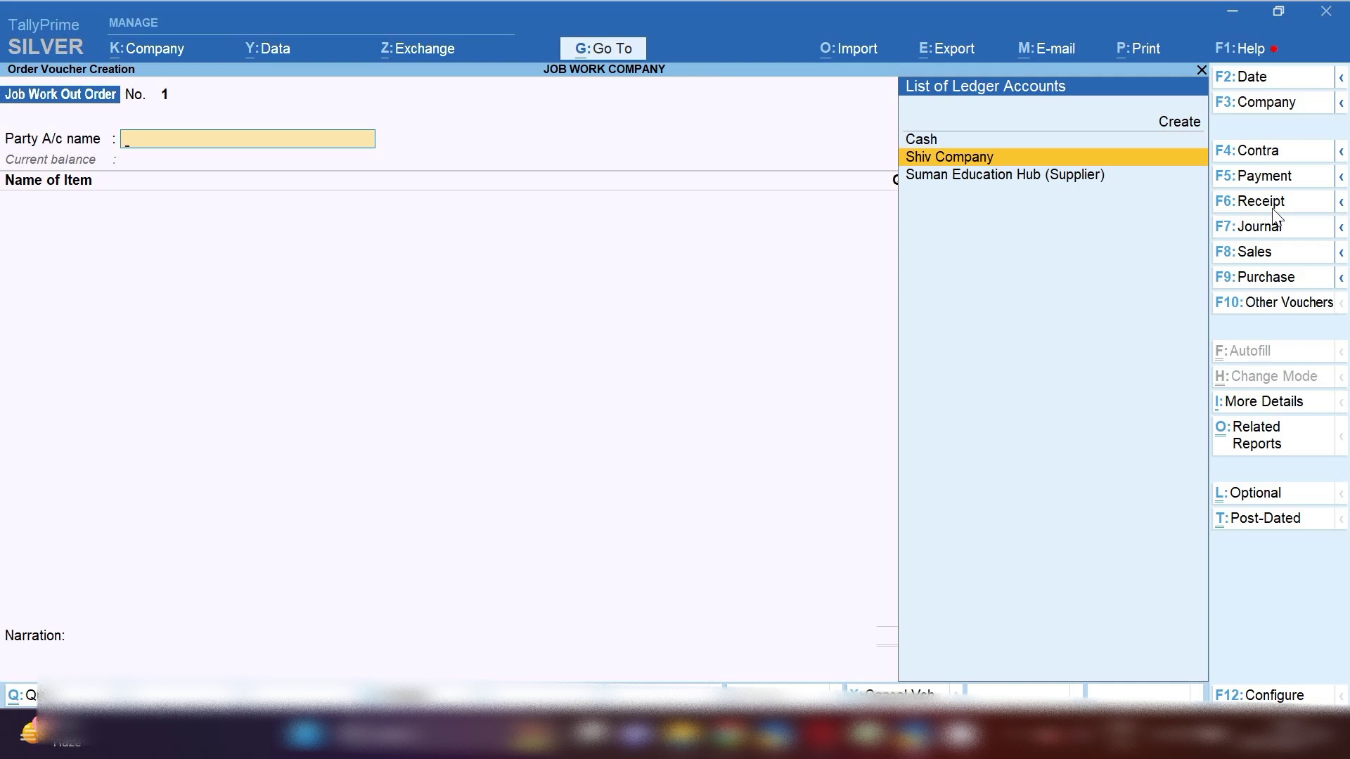
pyautogui.press('Return')
# - Accept the default party details and order number 1, leaving the dispatch details and process instructions blank
pyautogui.press('Return')
pyautogui.press('Return')
pyautogui.press('Return')
pyautogui.press('Return')
pyautogui.press('Return')
pyautogui.press('Return')
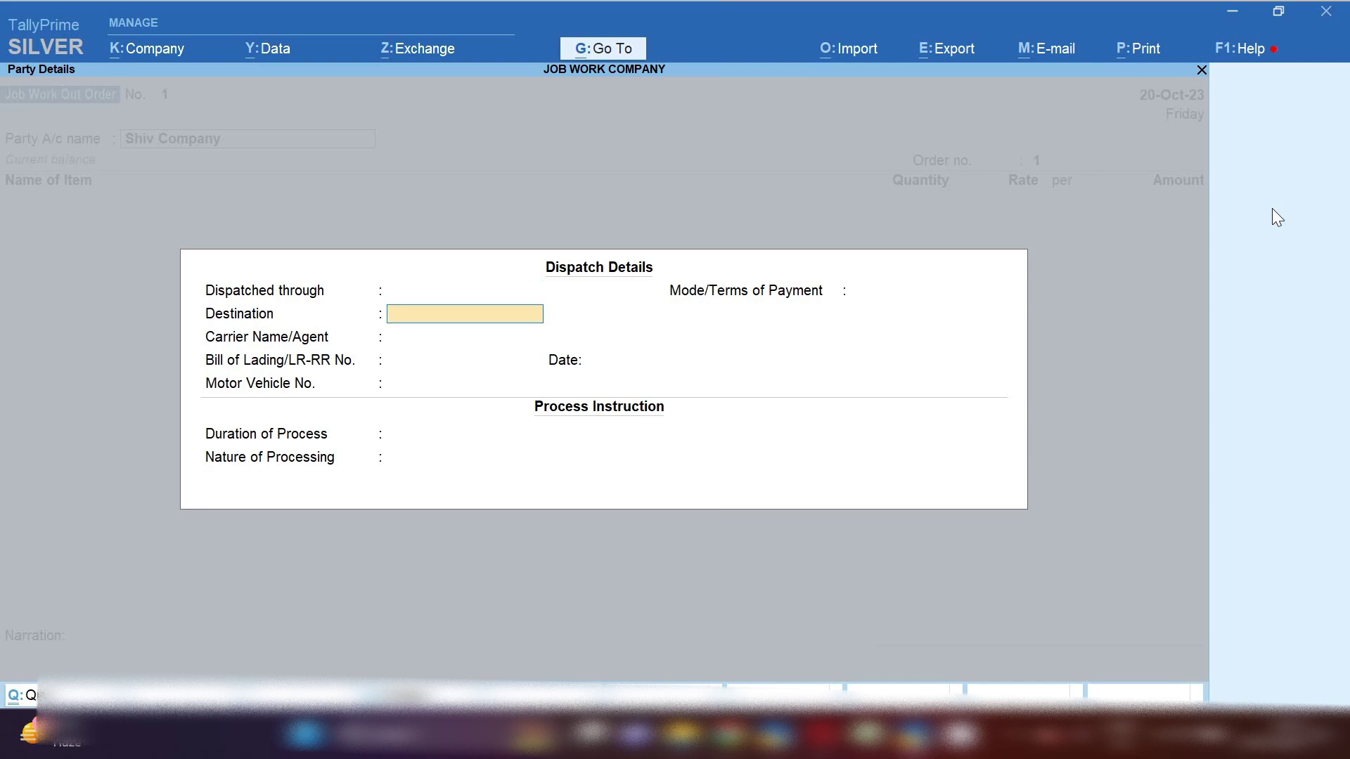
pyautogui.press('Return')
pyautogui.press('Return')
pyautogui.press('Return')
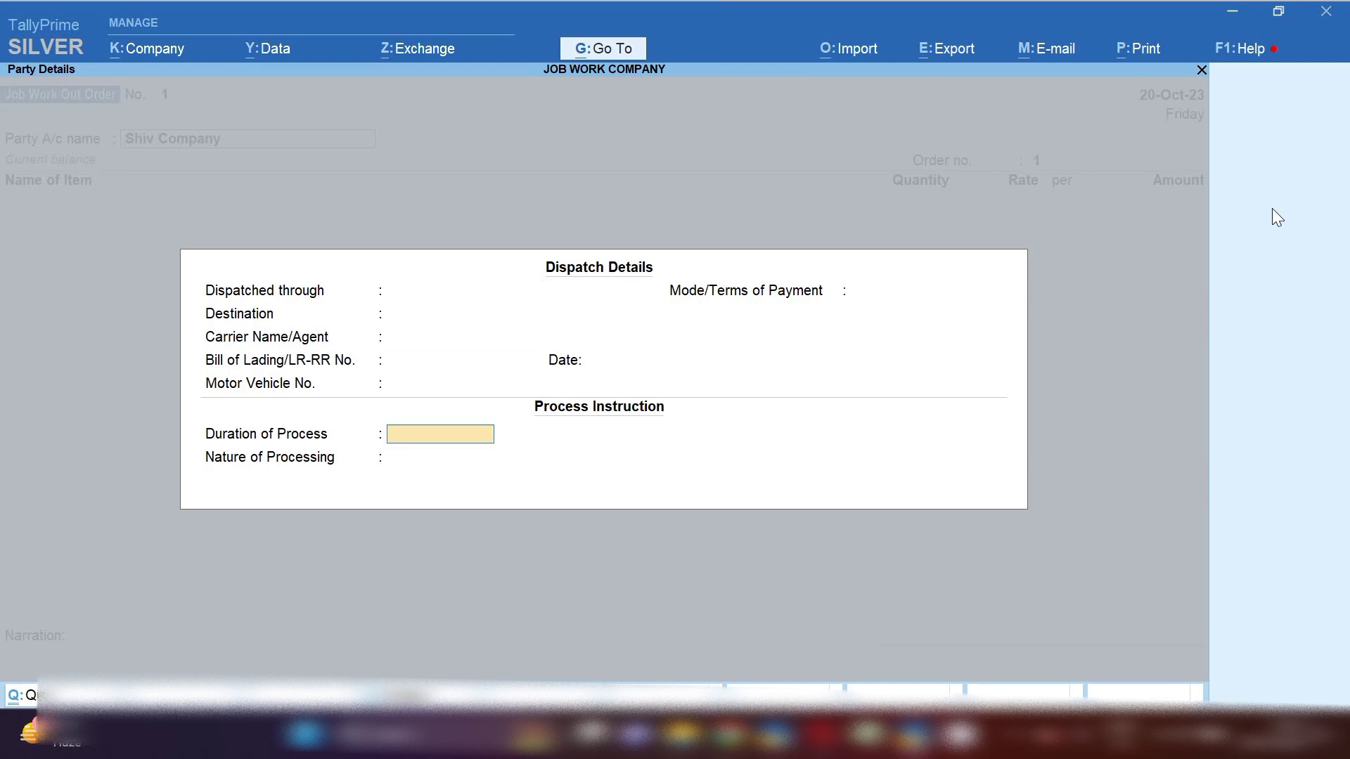
pyautogui.press('Return')
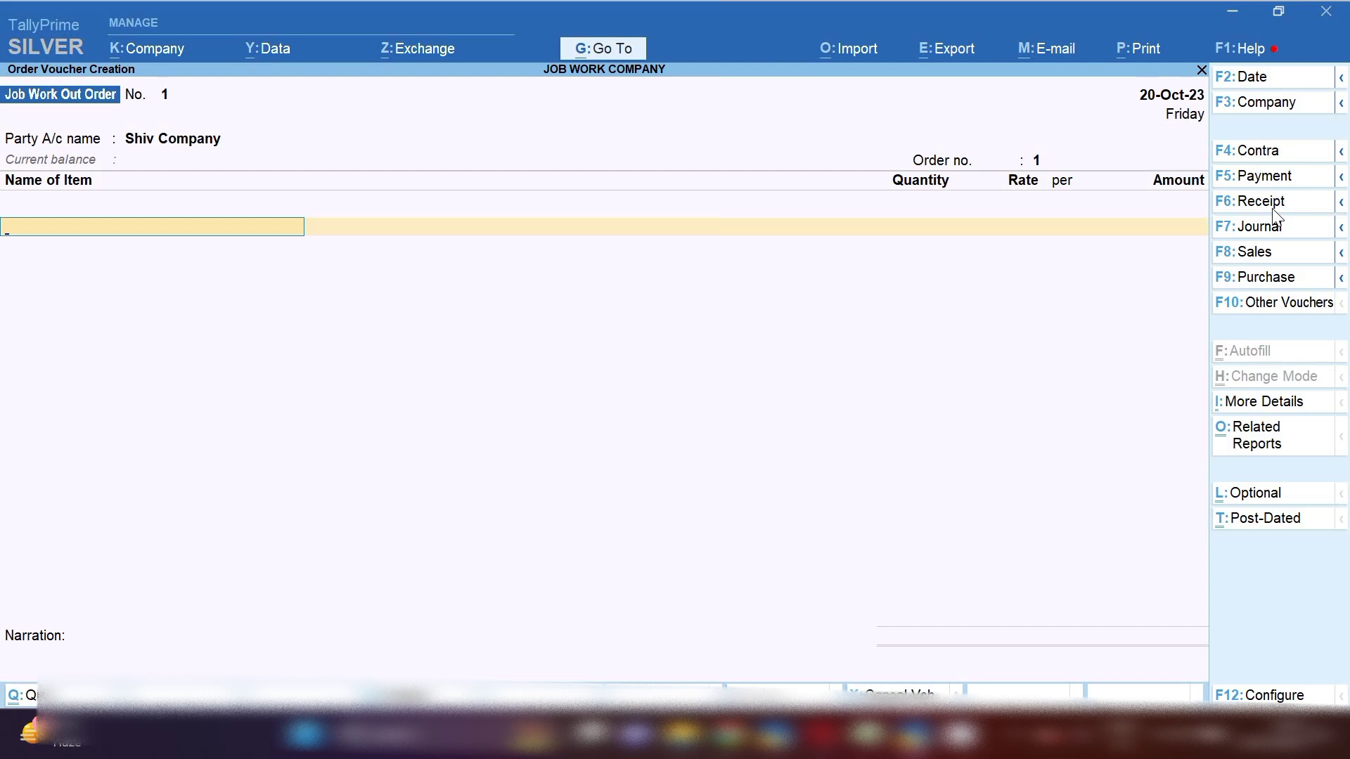
# - Choose Pressure Cooker as the order's item
pyautogui.write('Co')
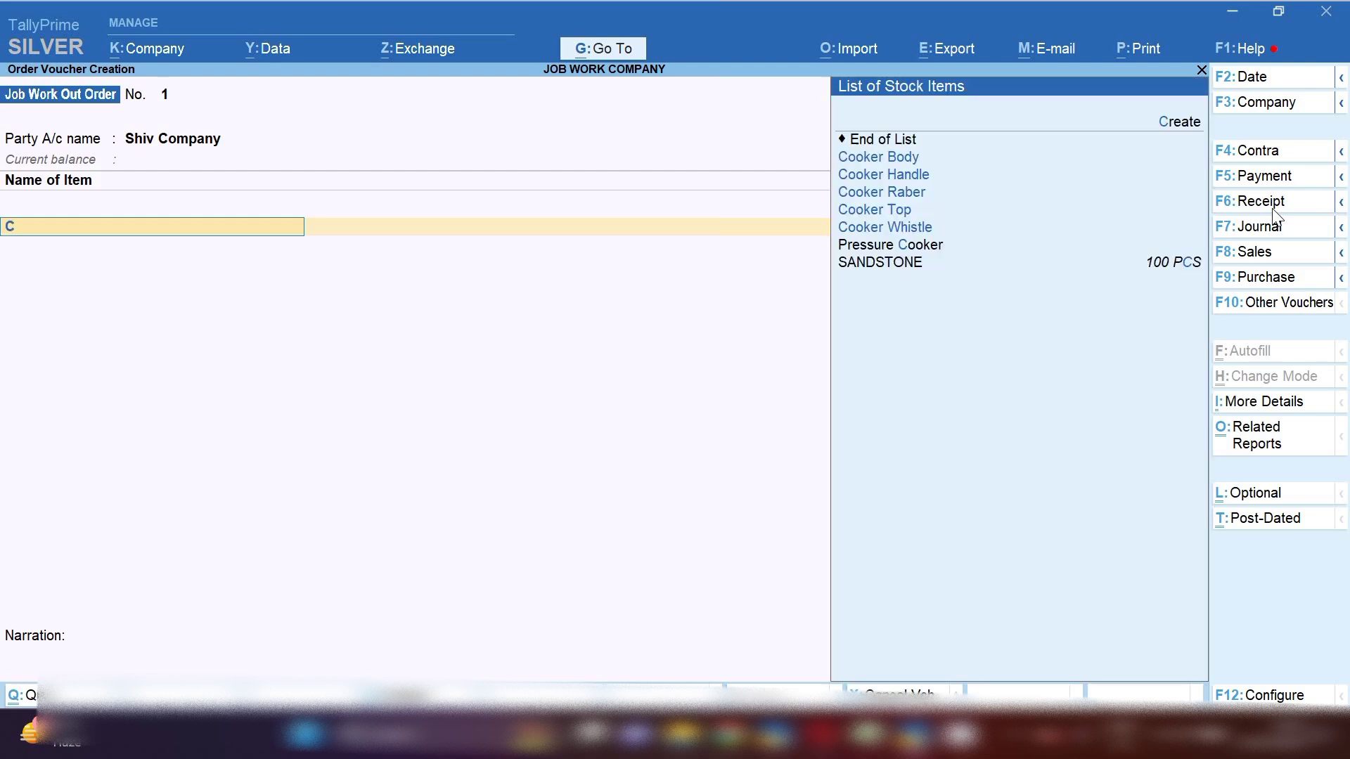
pyautogui.press('Down')
pyautogui.press('Down')
pyautogui.press('Down')
pyautogui.press('Down')
pyautogui.press('Down')
pyautogui.press('Down')
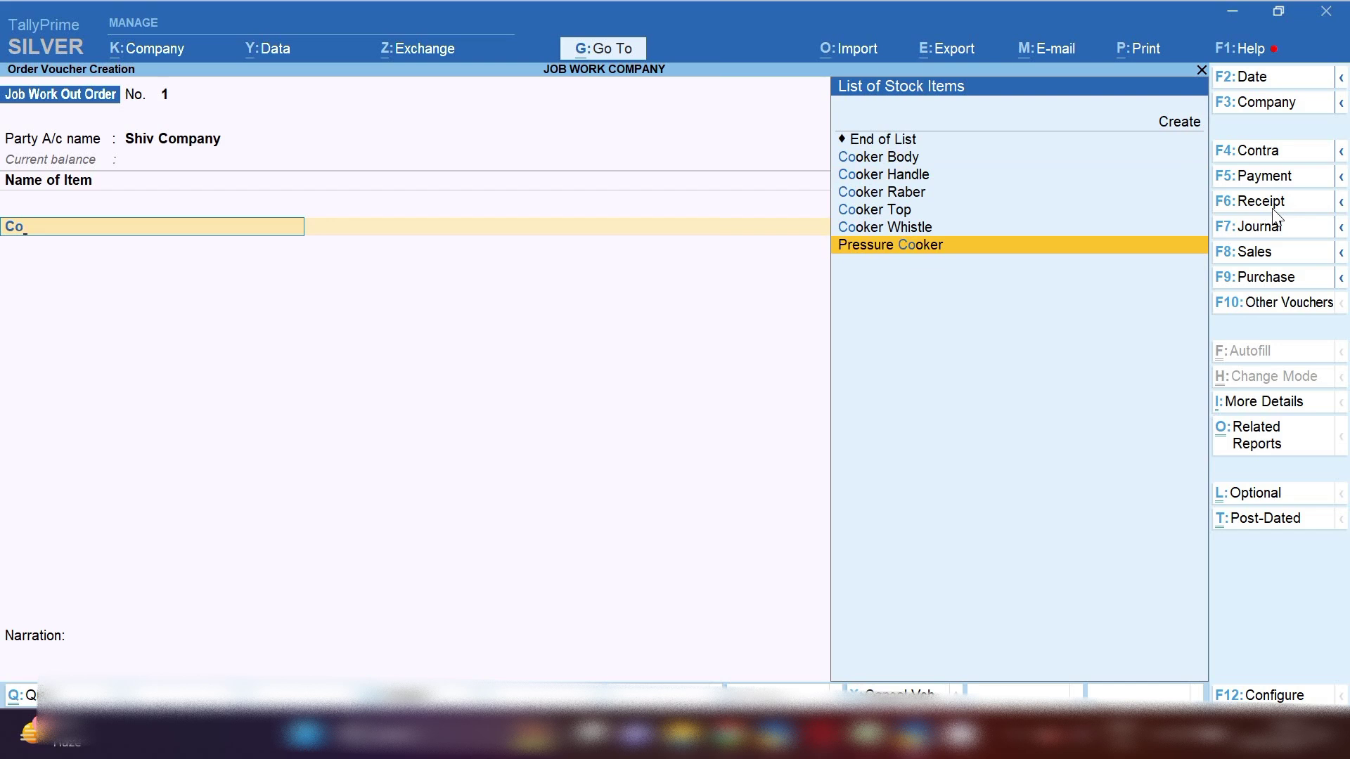
pyautogui.press('Return')
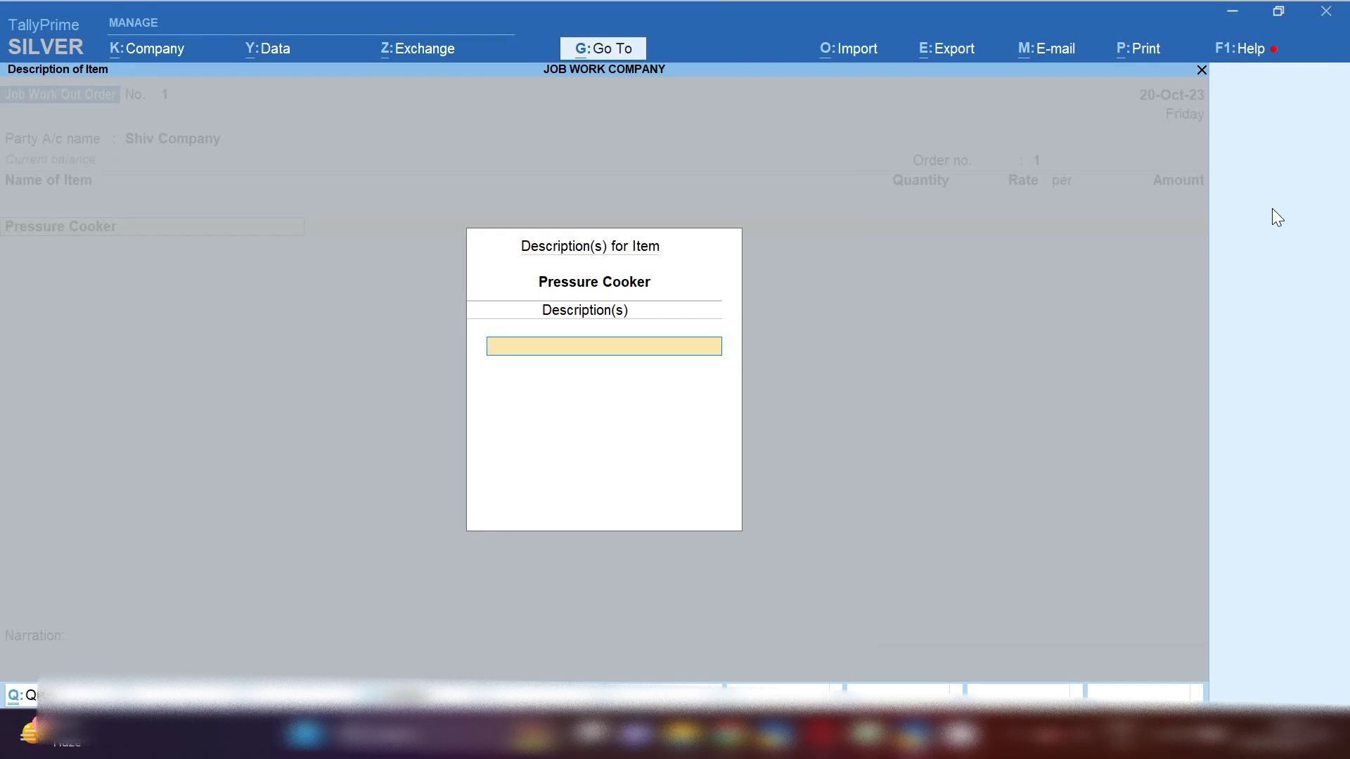
pyautogui.press('Return')
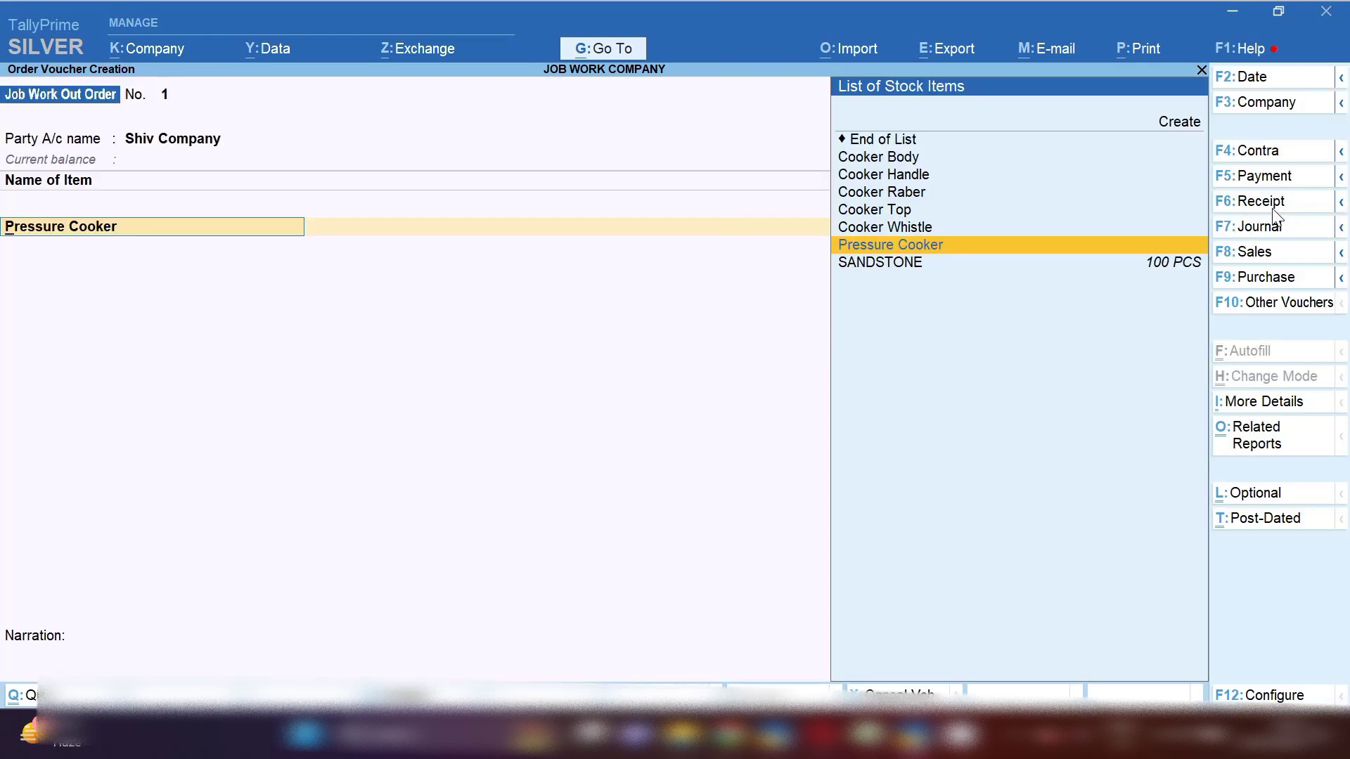
pyautogui.hotkey('alt', 'c')
pyautogui.press('Escape')
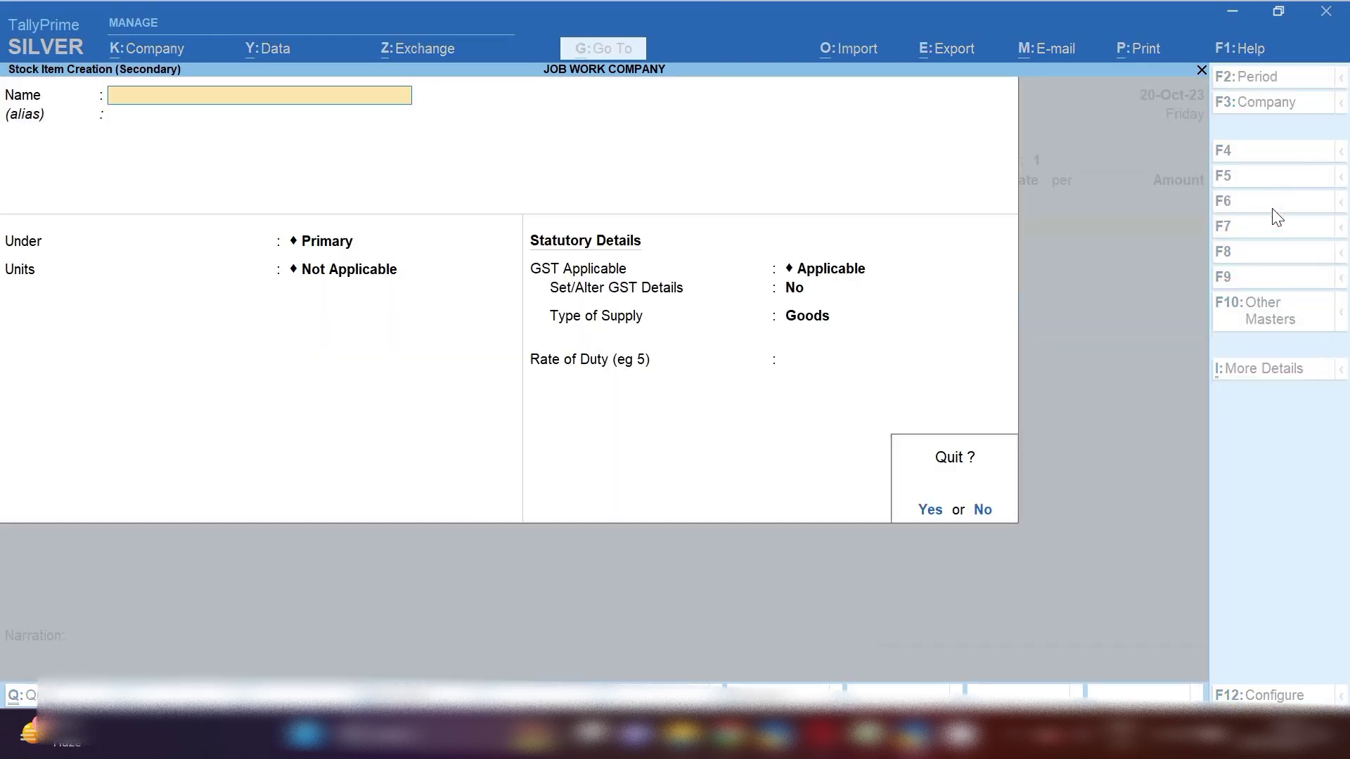
pyautogui.press('y')
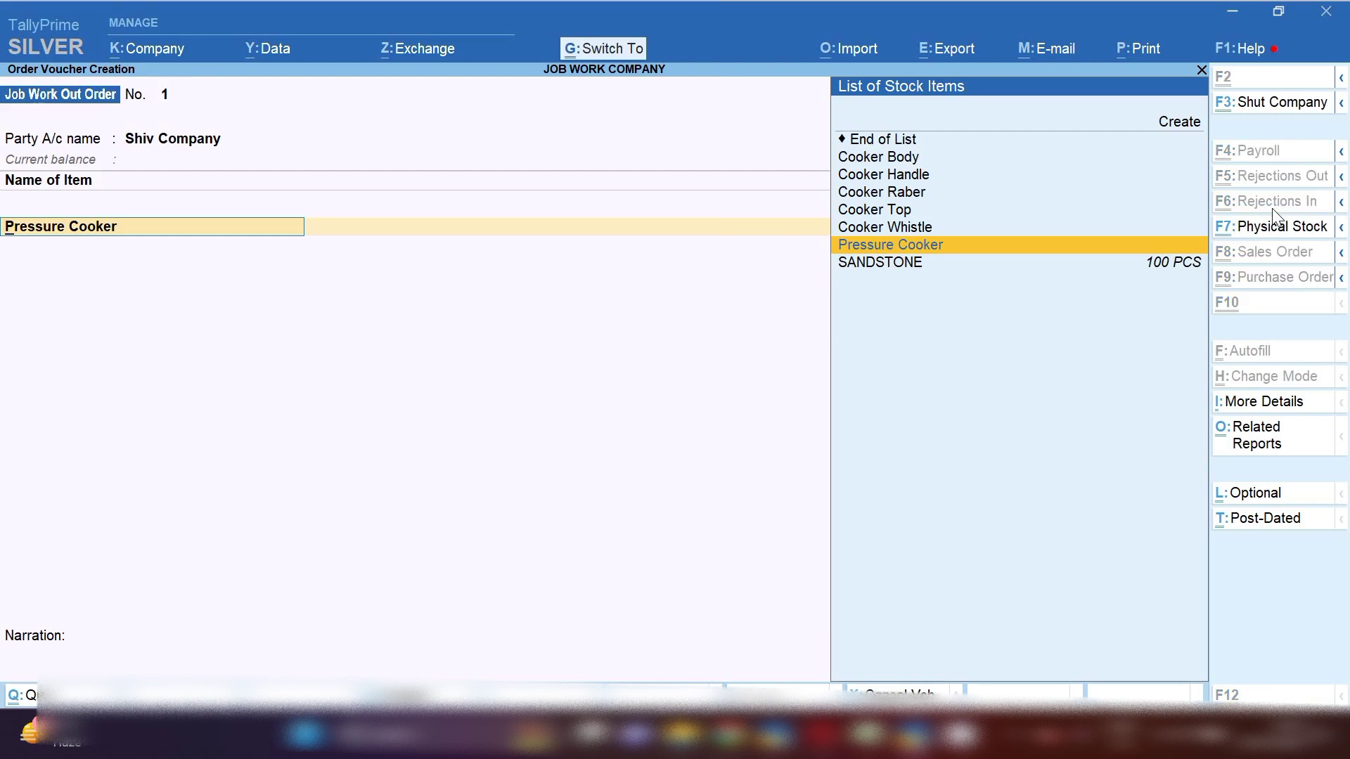
# - Open the Pressure Cooker stock item for alteration and check the components list (Bill of Materials) option in its configuration
pyautogui.hotkey('ctrl', 'Return')
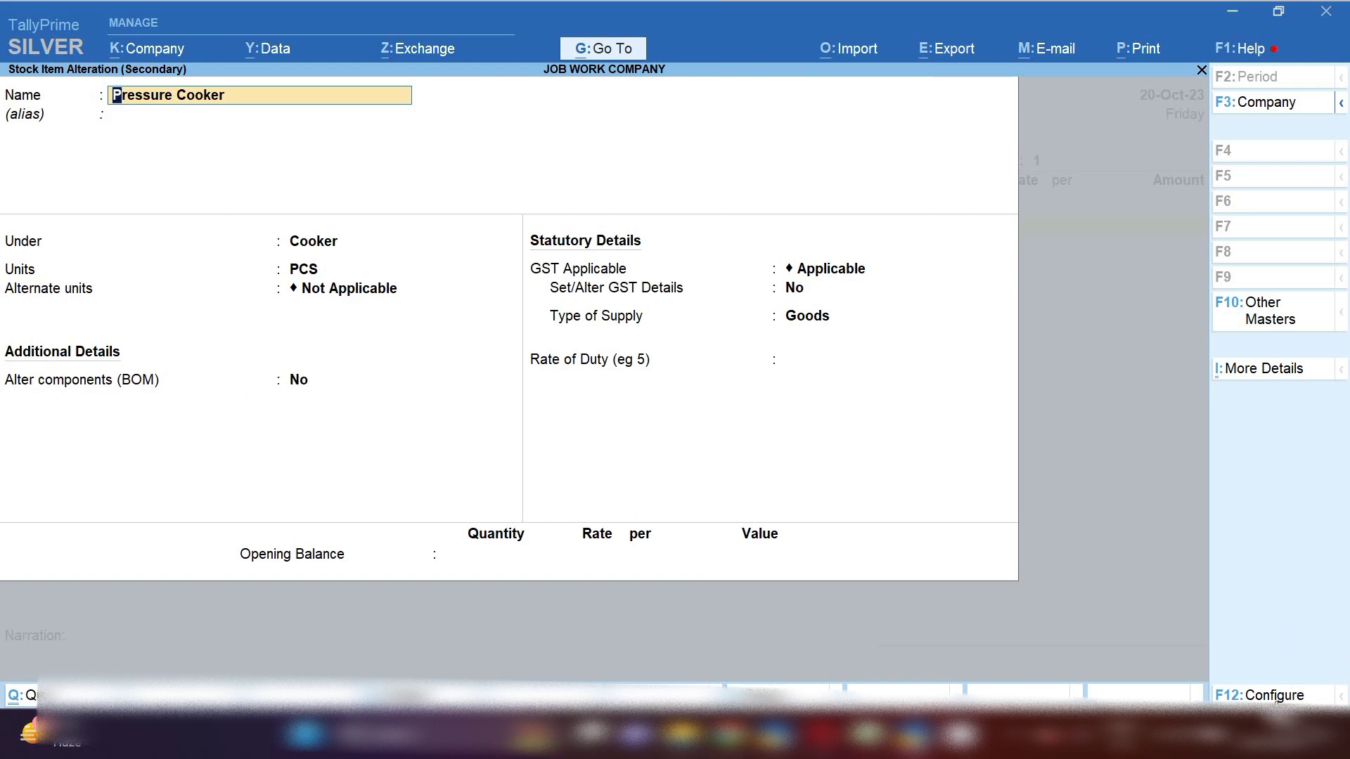
pyautogui.click(1262, 698)
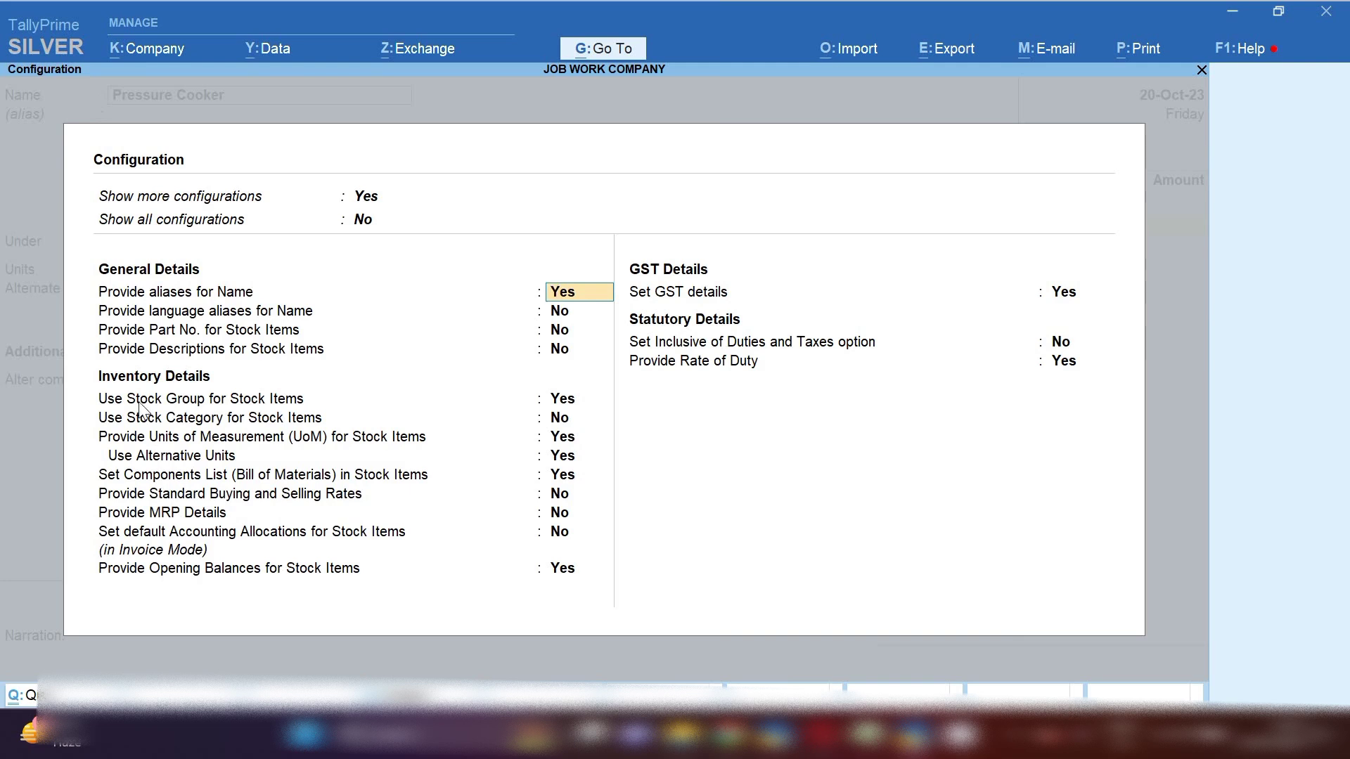
pyautogui.click(301, 438)
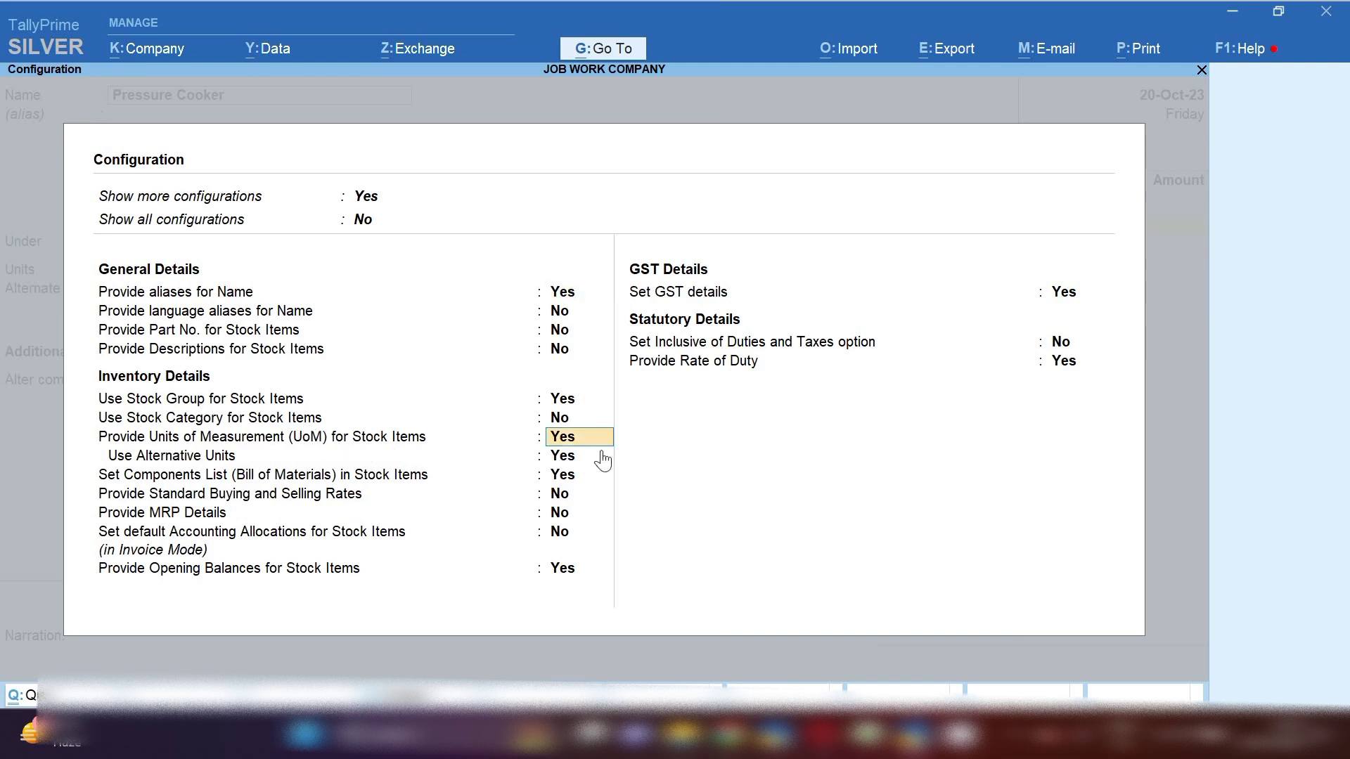
pyautogui.hotkey('ctrl', 'a')
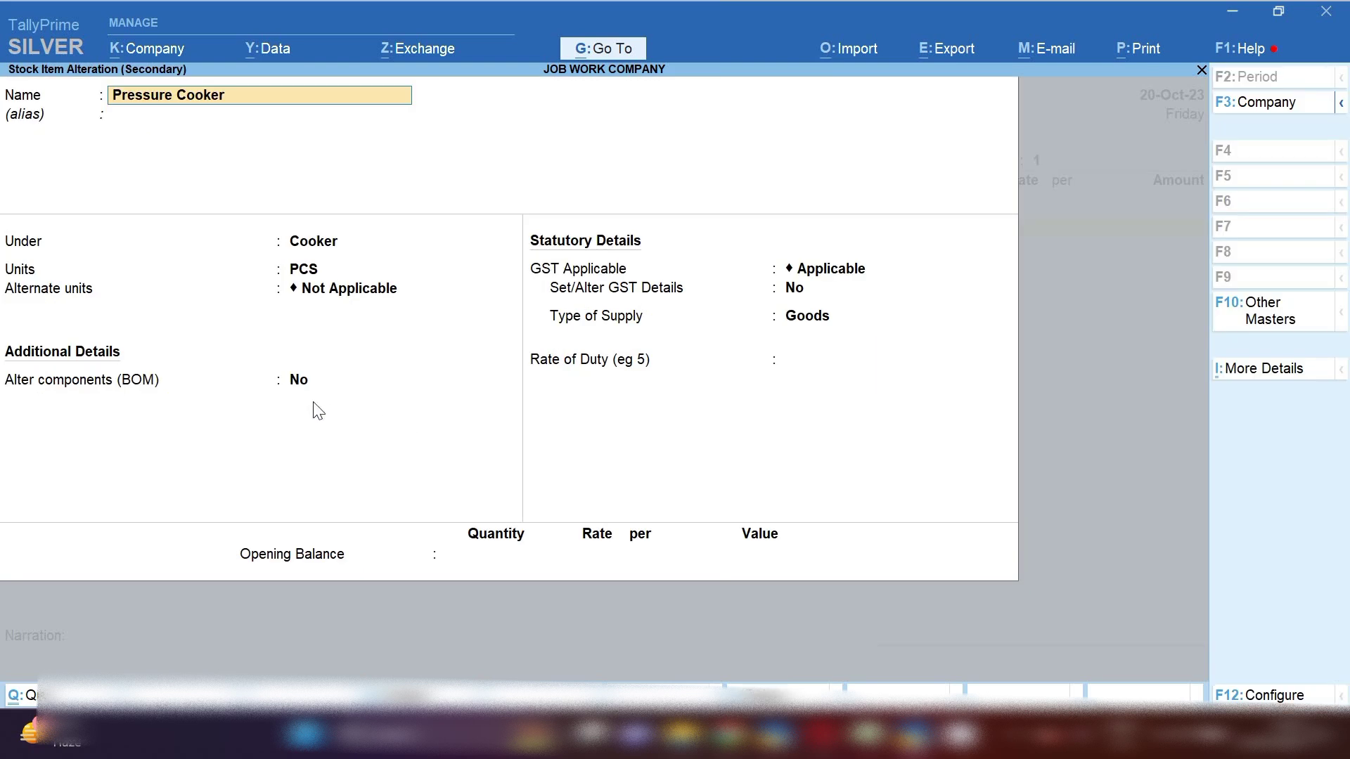
# - Review the components and quantities in Pressure Cooker's Cooker BOM, and return to the order without saving the stock item
pyautogui.click(297, 379)
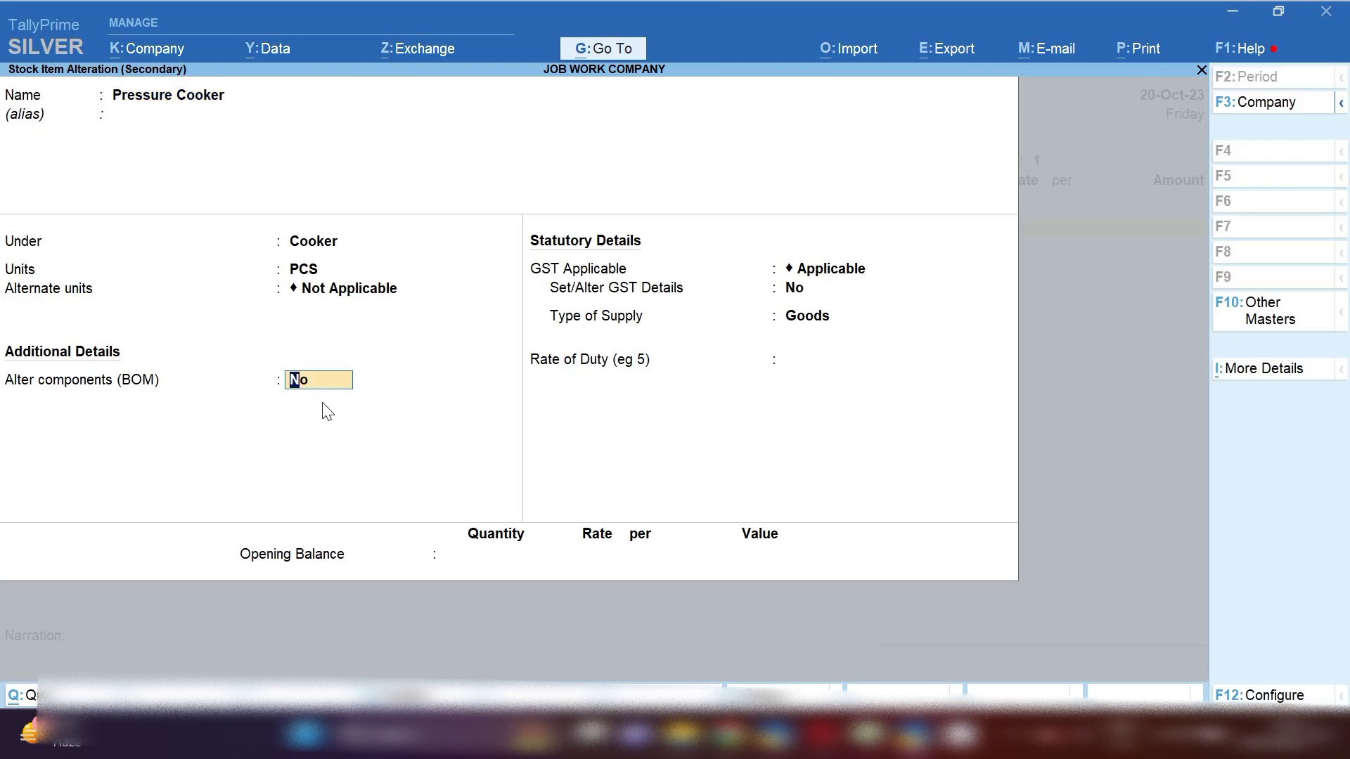
pyautogui.write('y')
pyautogui.press('Return')
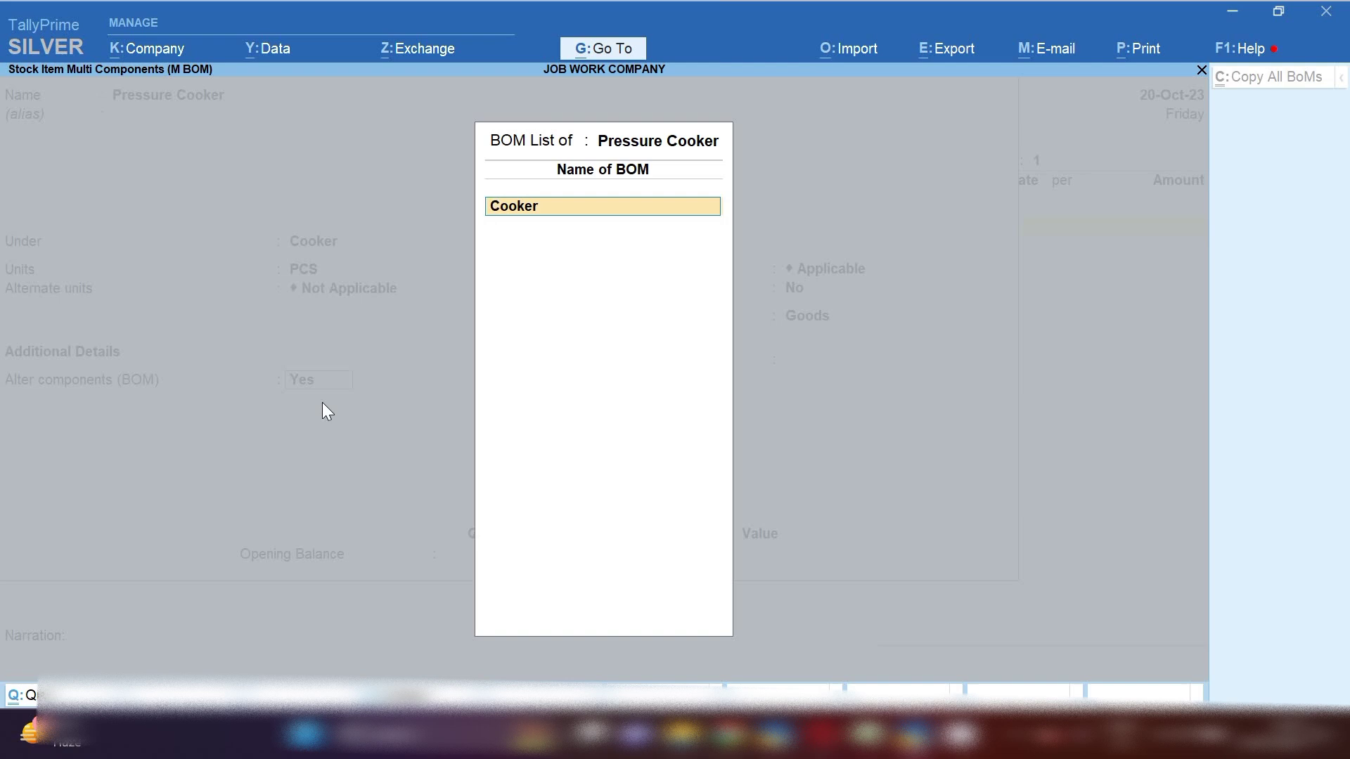
pyautogui.press('Return')
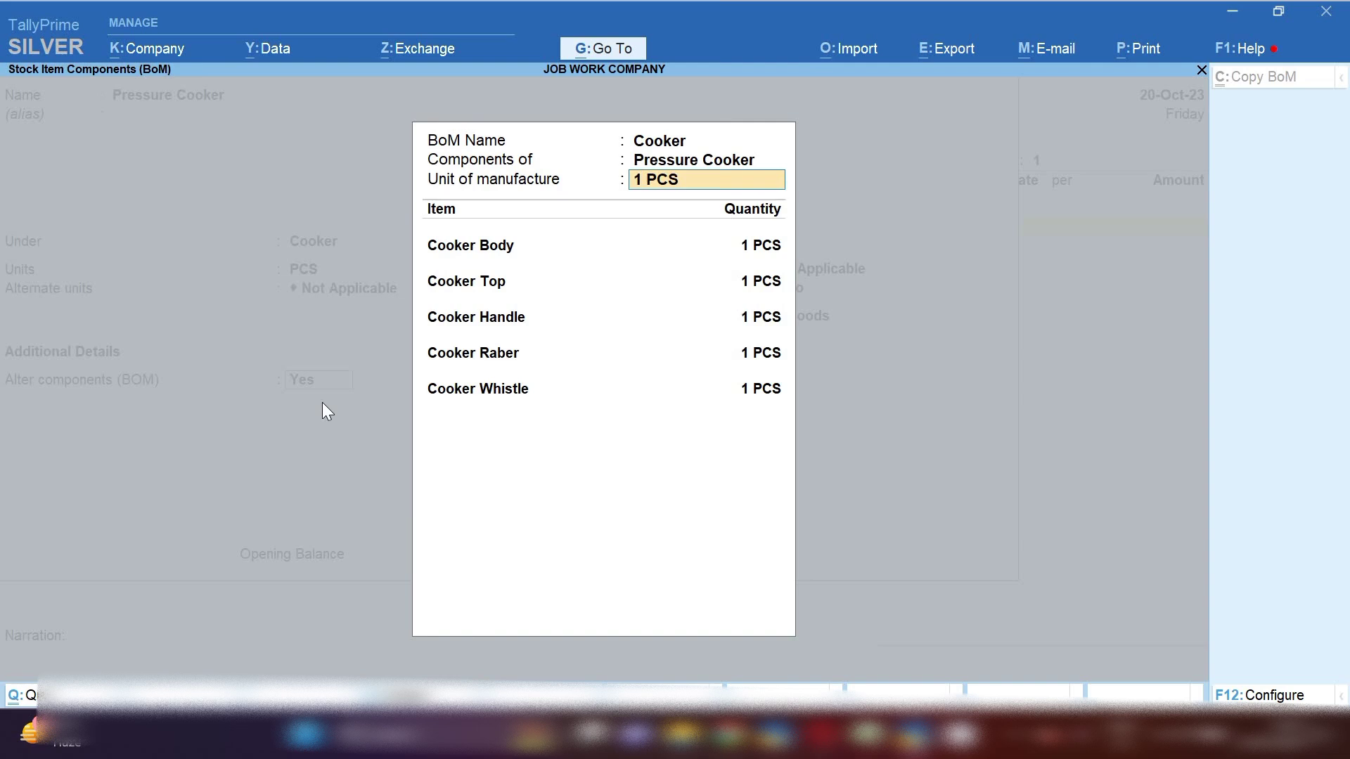
pyautogui.press('Return')
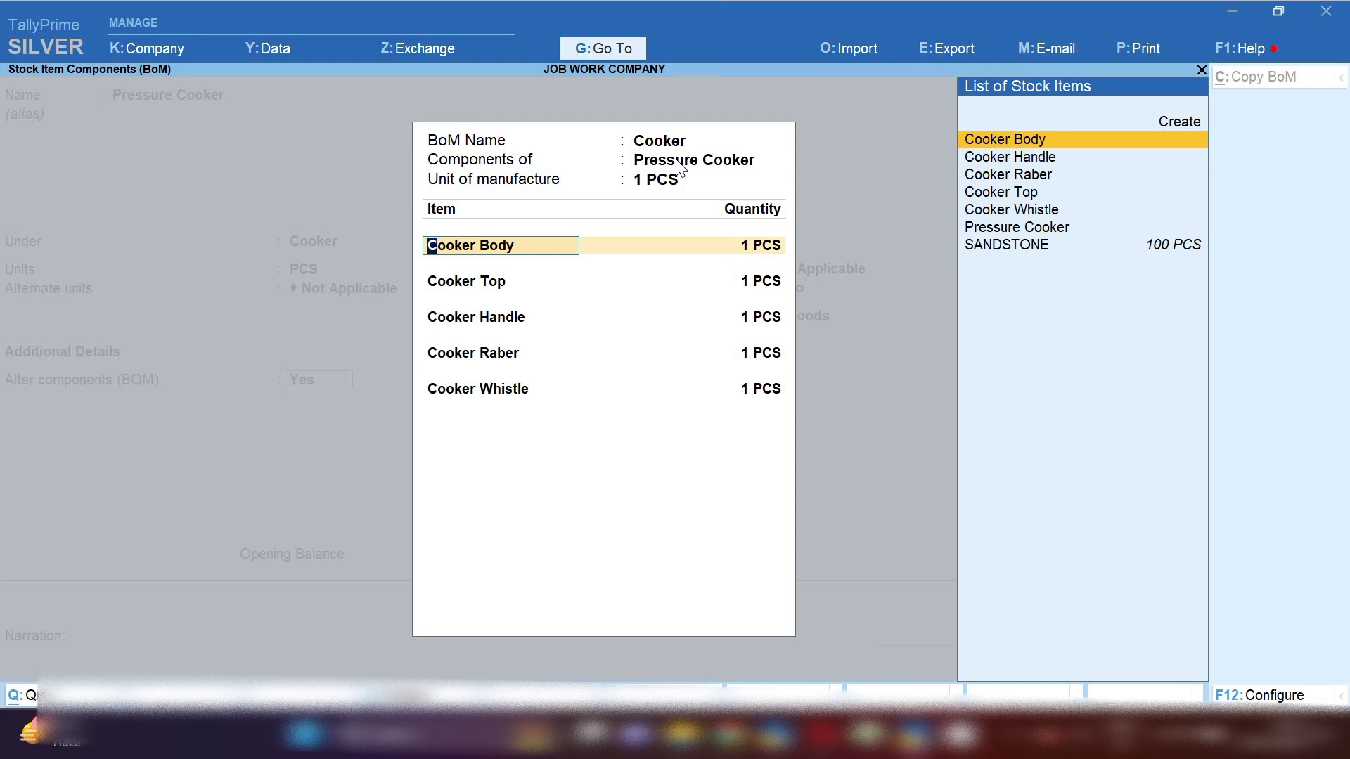
pyautogui.press('Return')
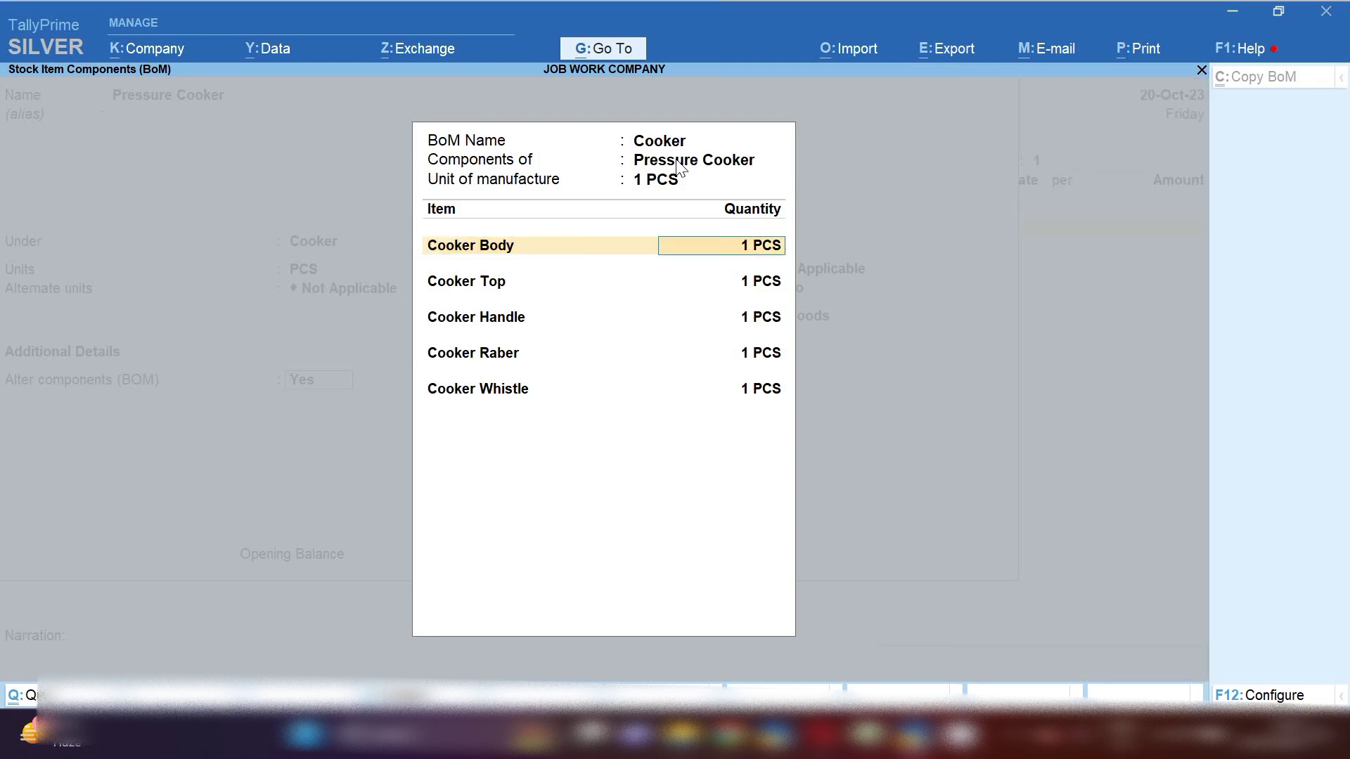
pyautogui.press('Return')
pyautogui.press('Return')
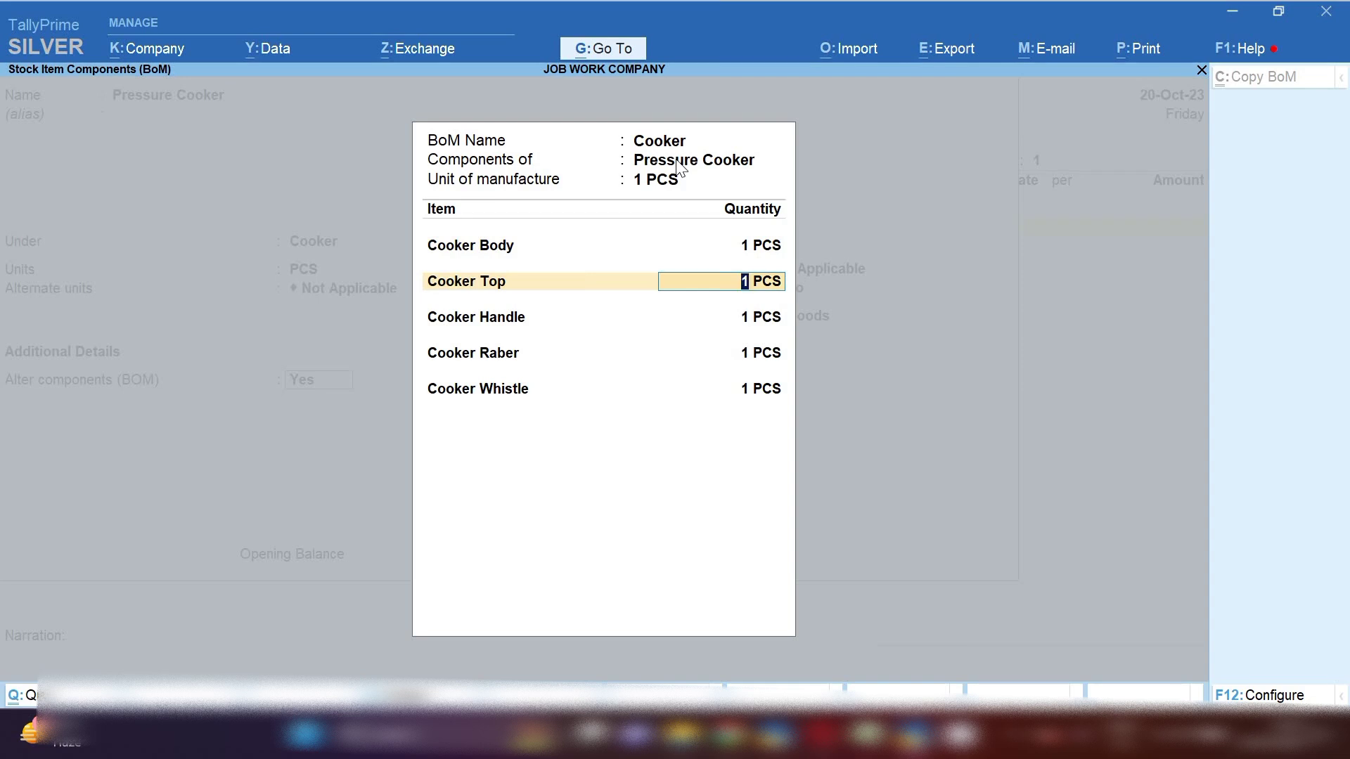
pyautogui.press('Return')
pyautogui.press('Return')
pyautogui.press('Return')
pyautogui.press('Return')
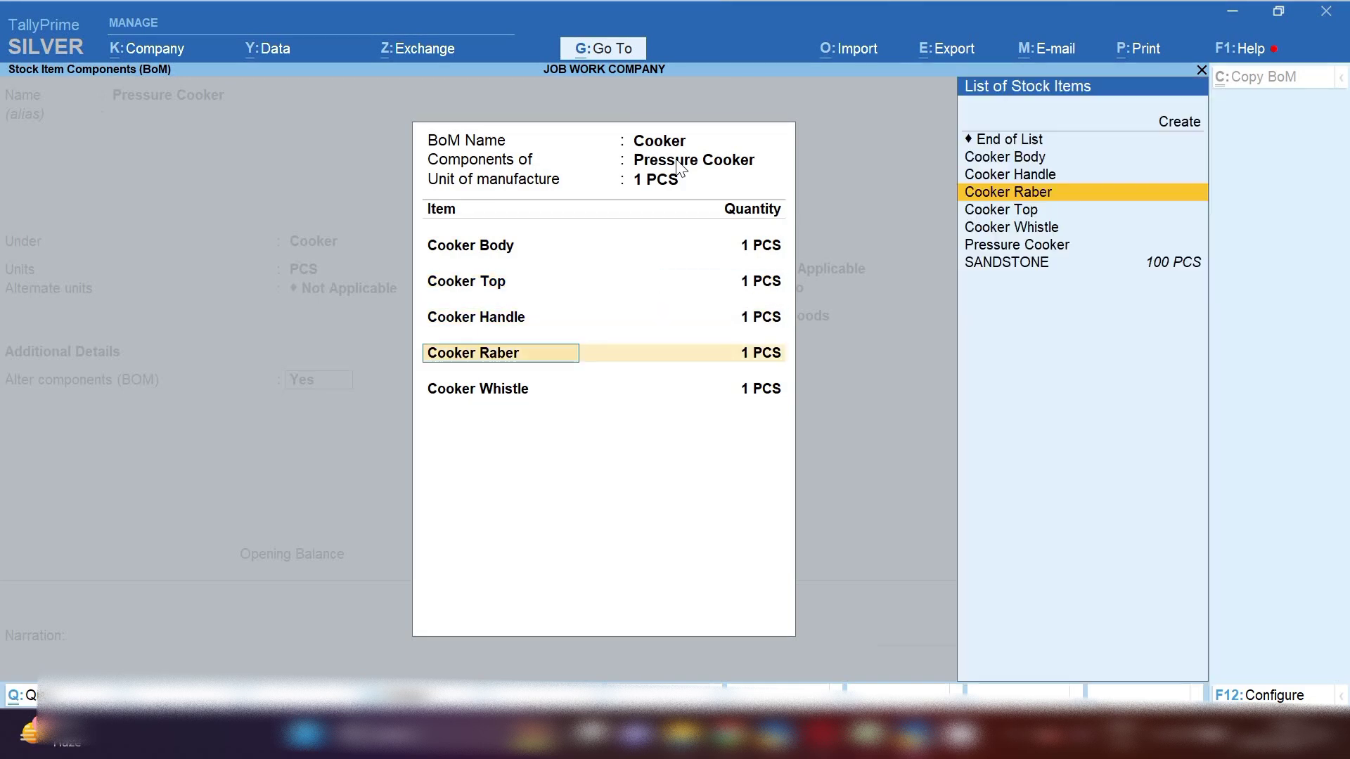
pyautogui.press('Return')
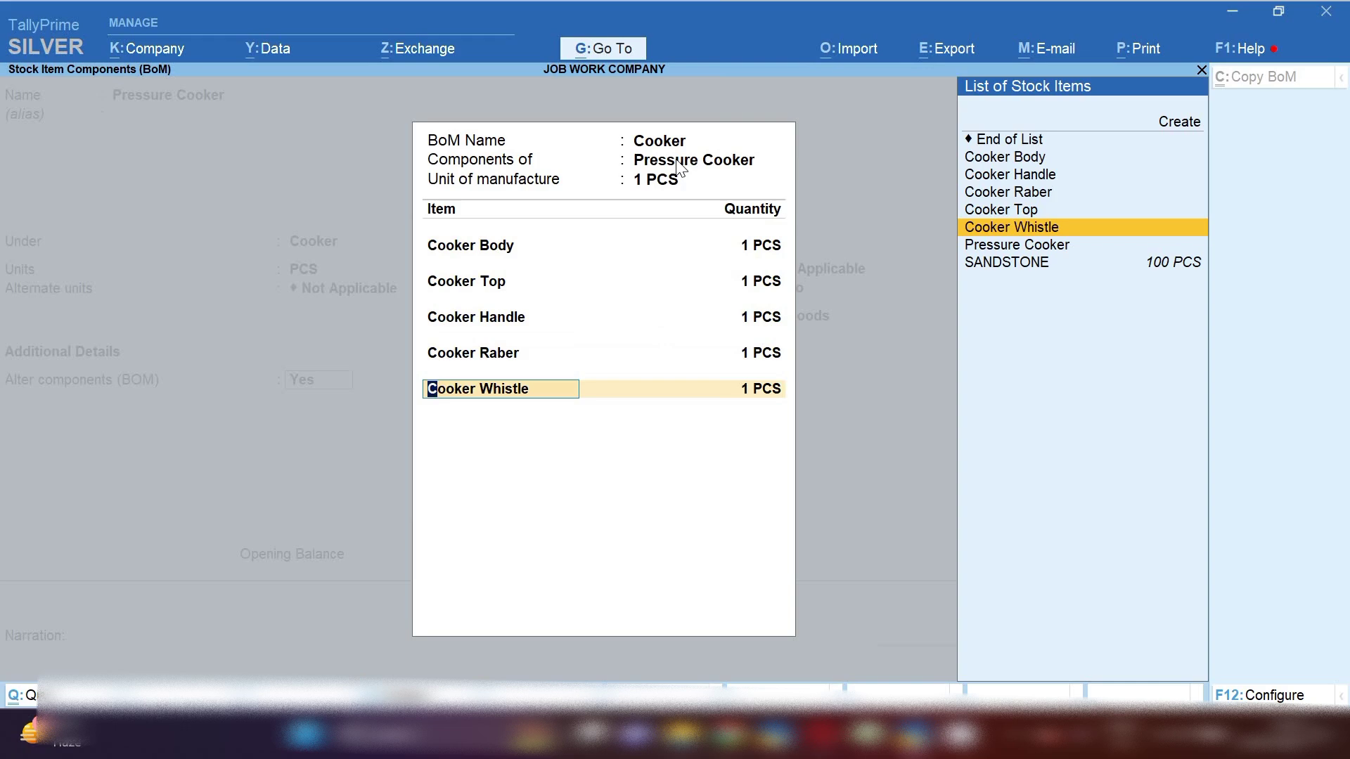
pyautogui.press('Escape')
pyautogui.press('Escape')
pyautogui.press('y')
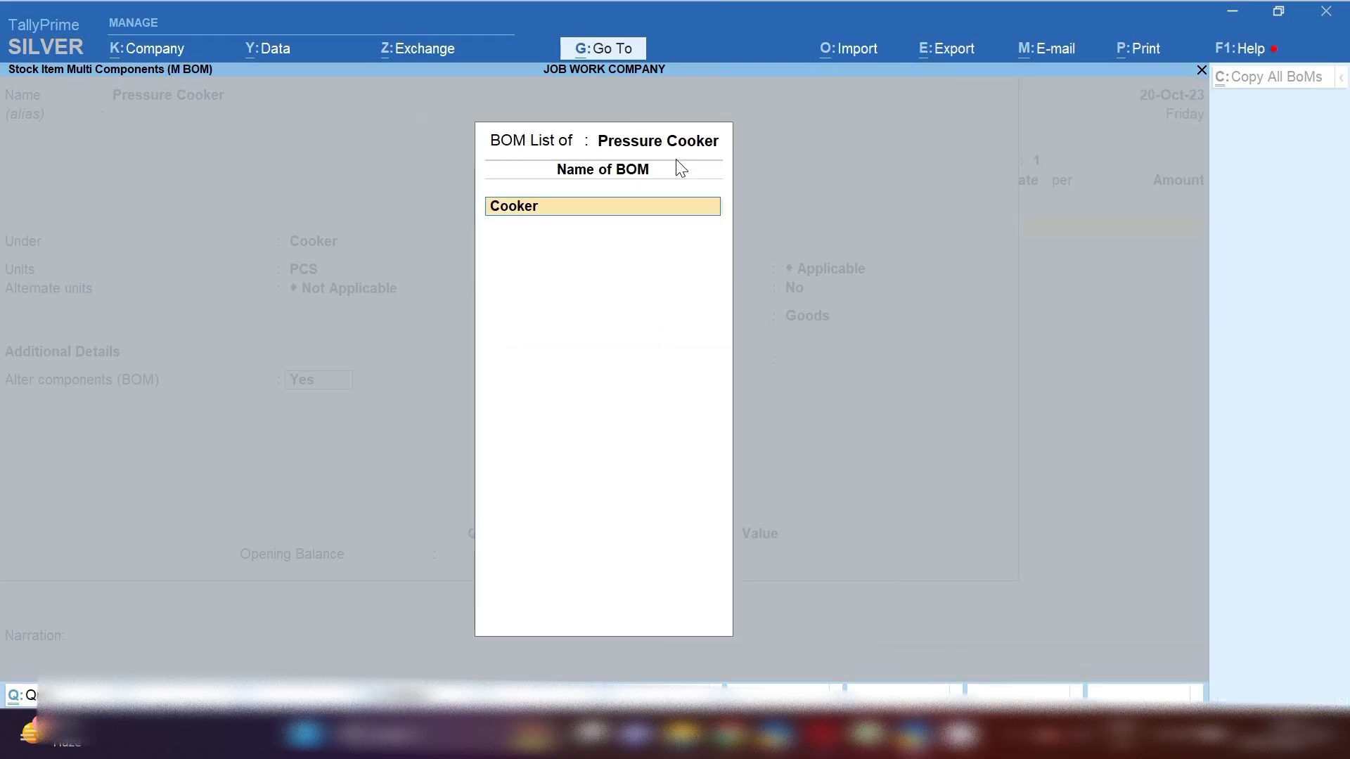
pyautogui.press('Escape')
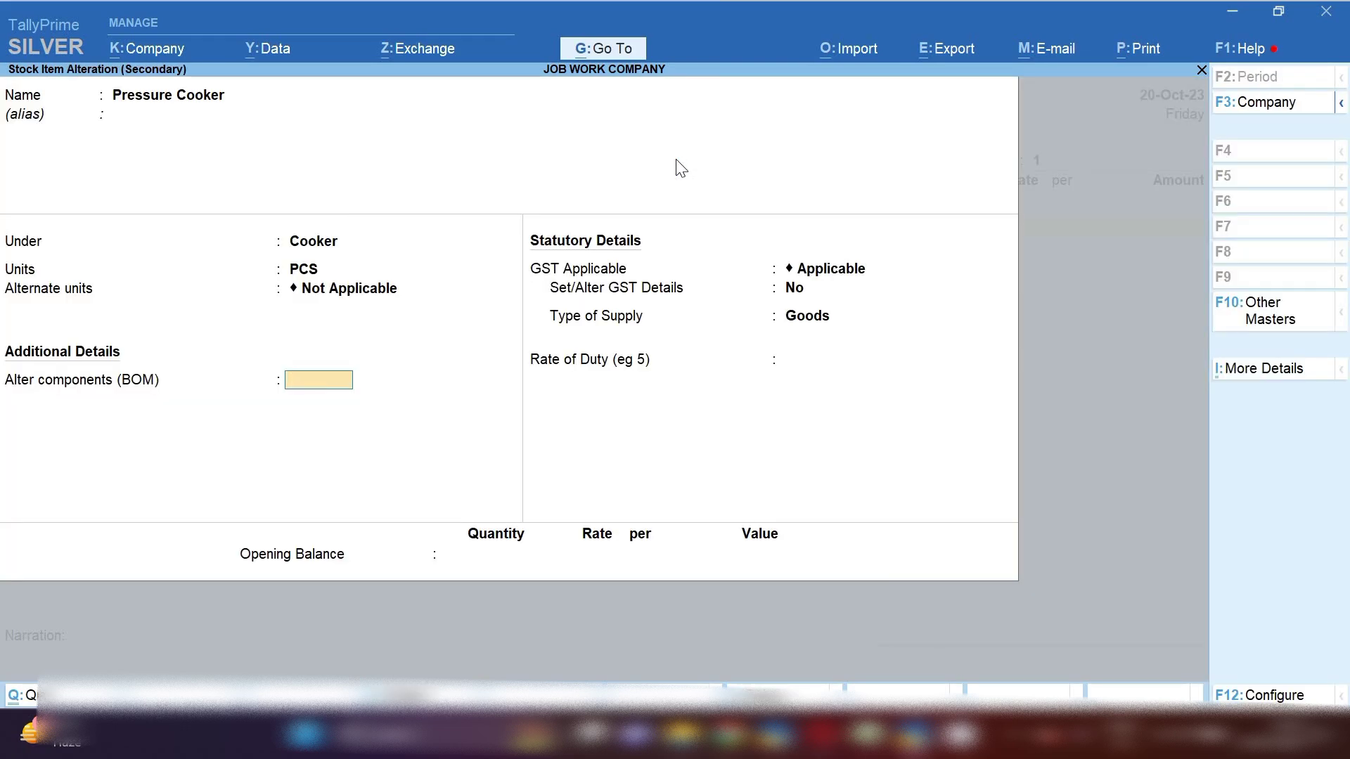
pyautogui.press('Escape')
pyautogui.press('y')
# - Accept Pressure Cooker without a description, keeping Track Components at Yes and the due date at 20-Oct-23
pyautogui.press('Return')
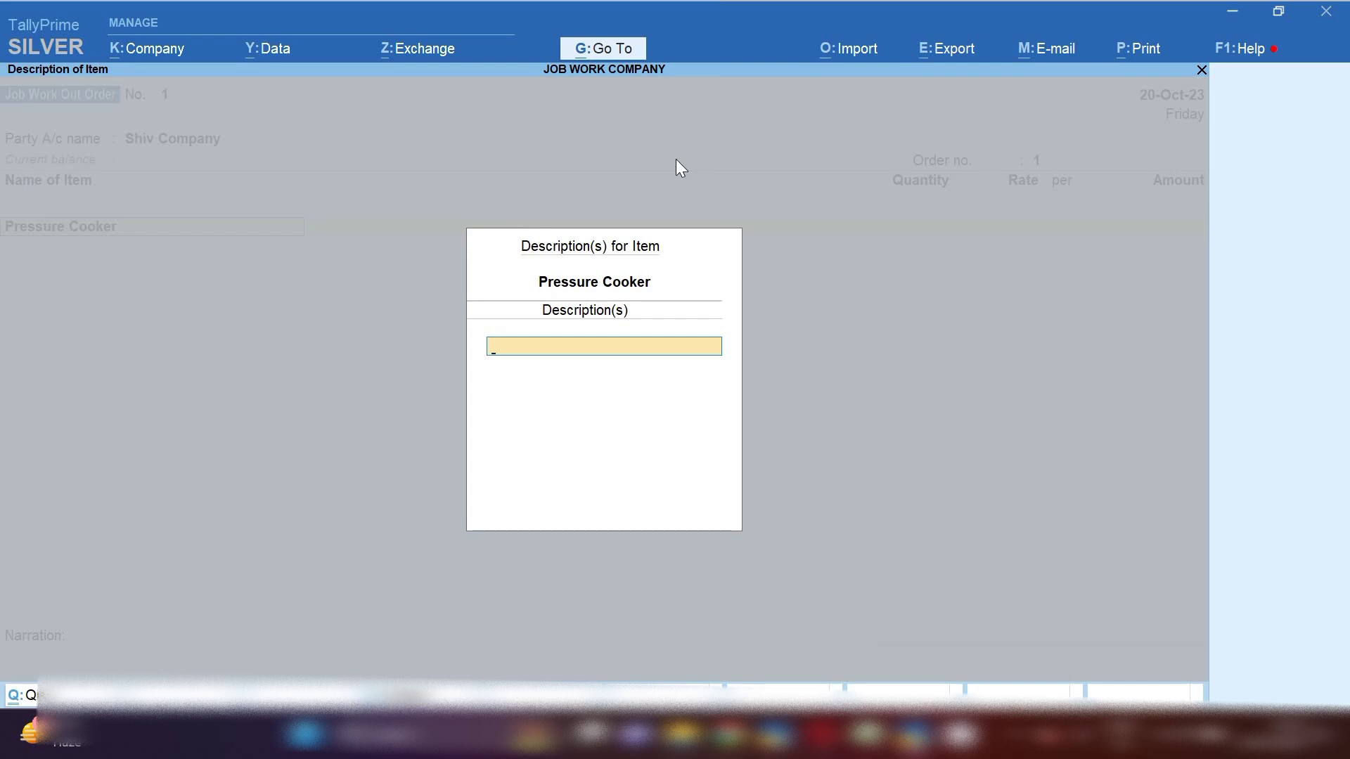
pyautogui.press('Return')
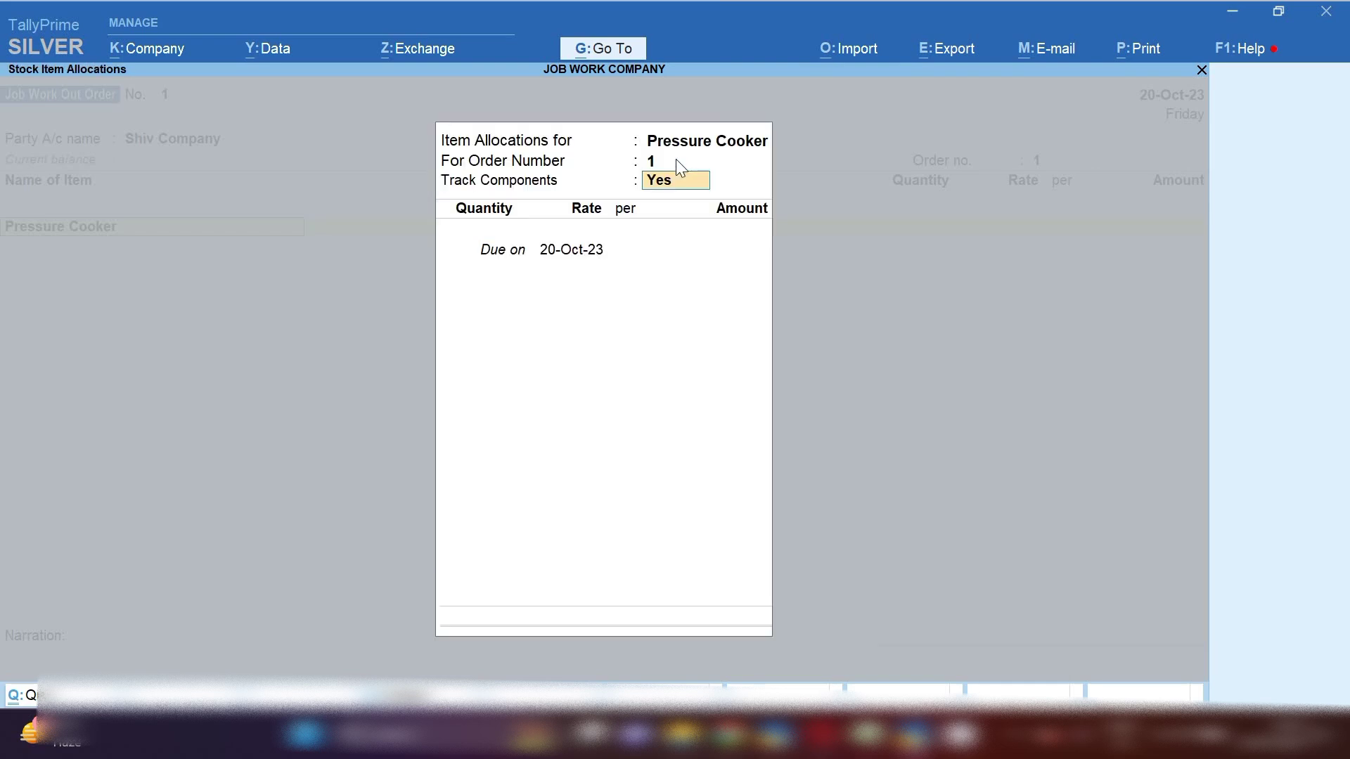
pyautogui.press('Return')
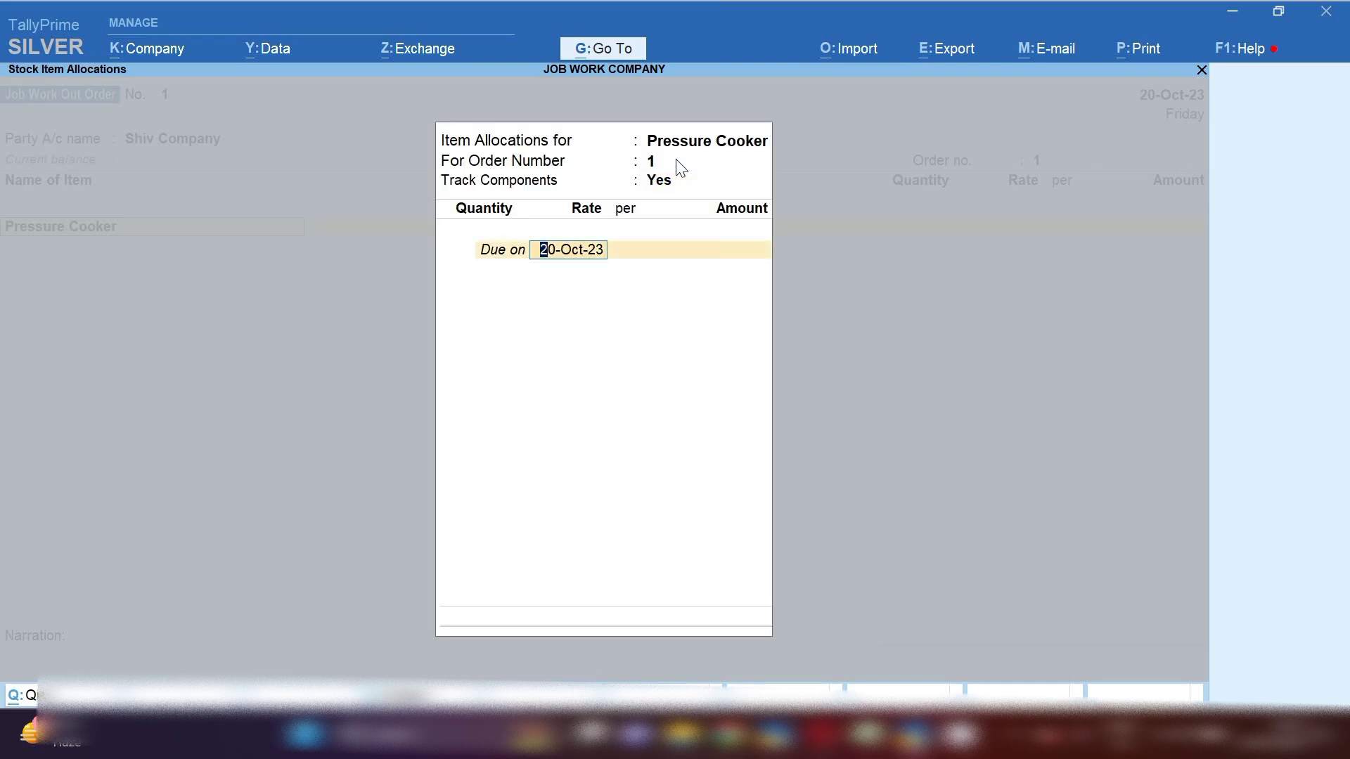
pyautogui.press('Return')
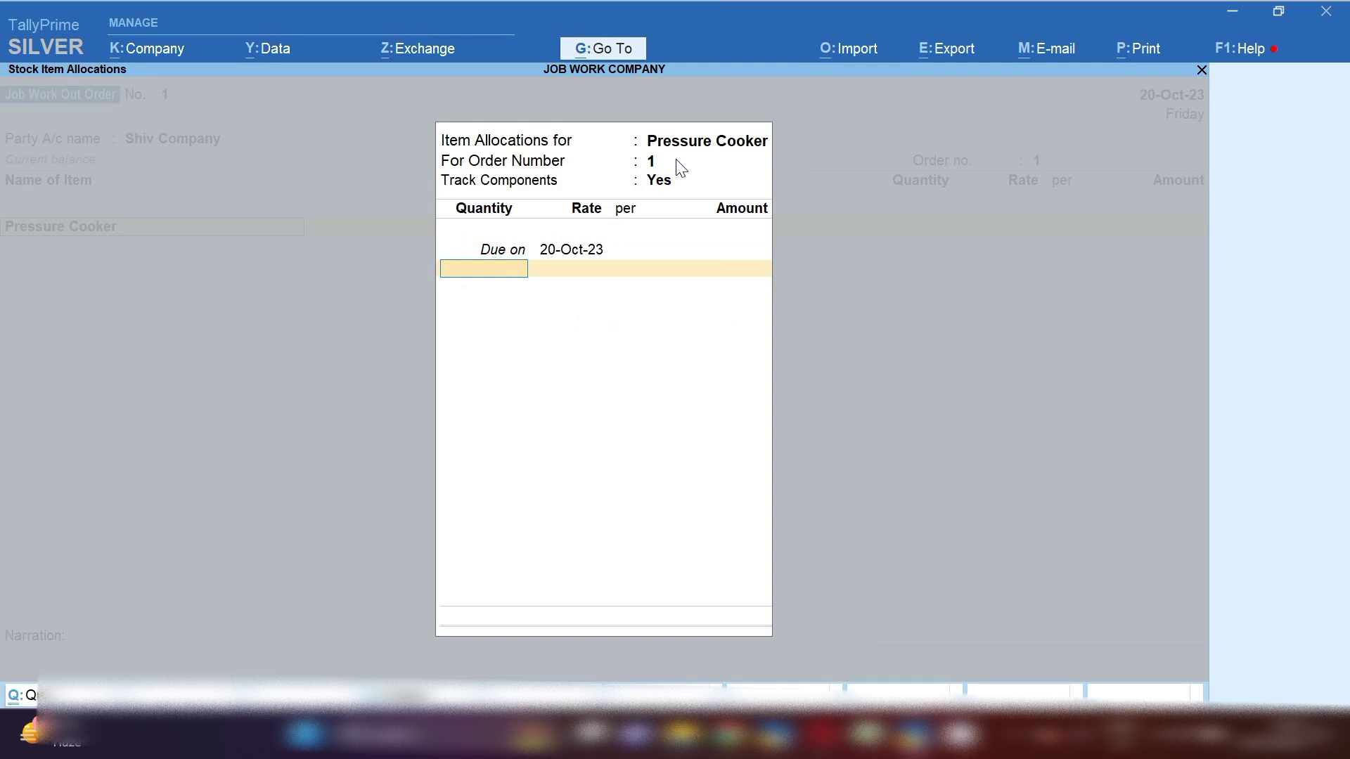
# - Set the Pressure Cooker quantity to 100 PCS and fill its components using the Cooker BOM
pyautogui.write('100')
pyautogui.press('Return')
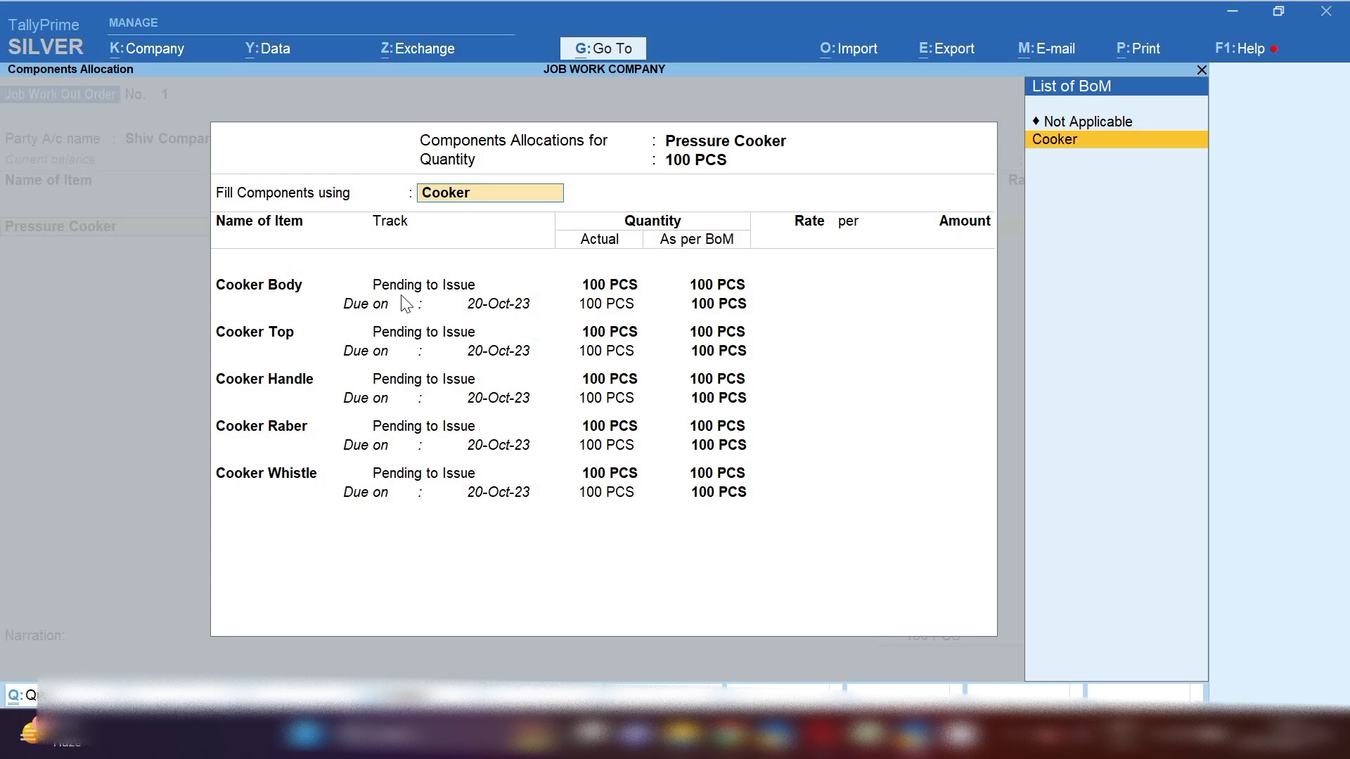
pyautogui.press('Return')
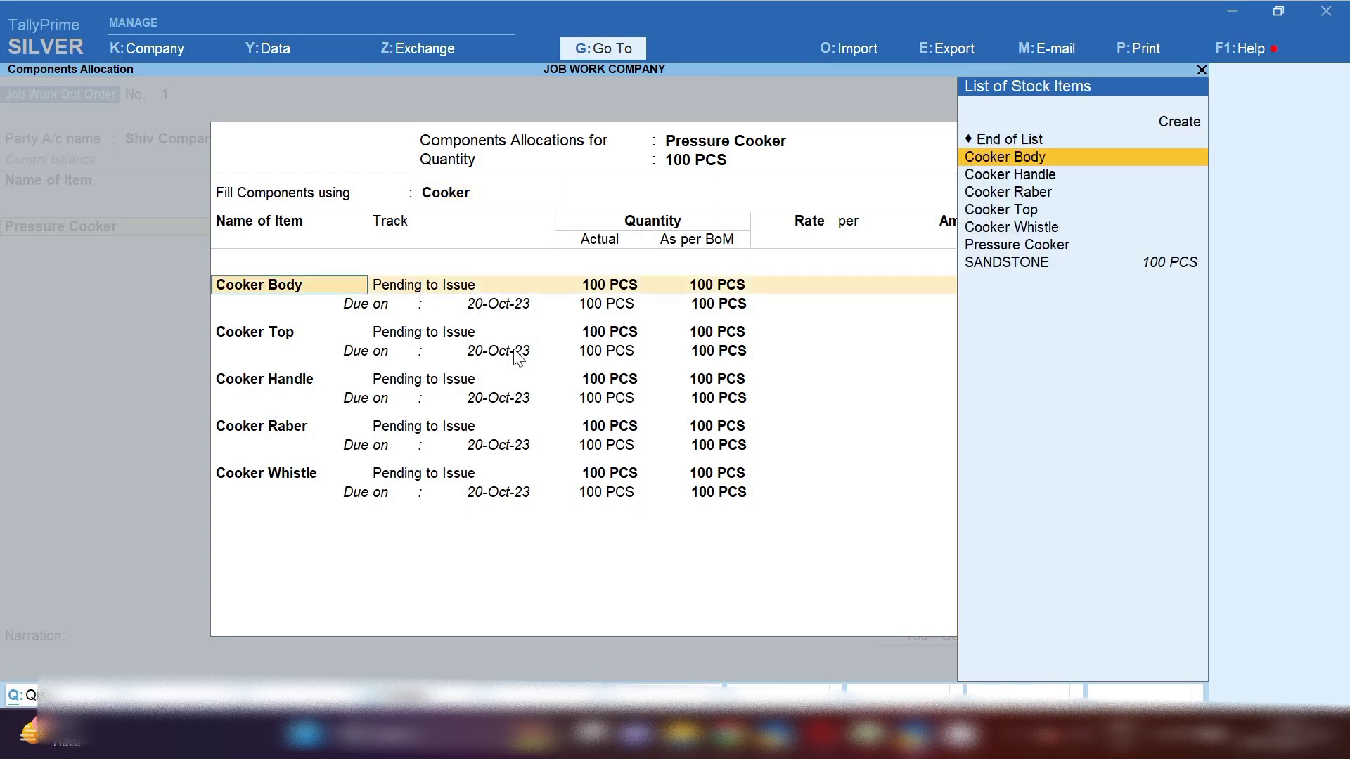
# - Accept the five Pressure Cooker components as Pending to Issue, each with 100 PCS due on 20-Oct-23 and no rate
pyautogui.press('Return')
pyautogui.press('Down')
pyautogui.press('Down')
pyautogui.press('Down')
pyautogui.press('Down')
pyautogui.press('Return')
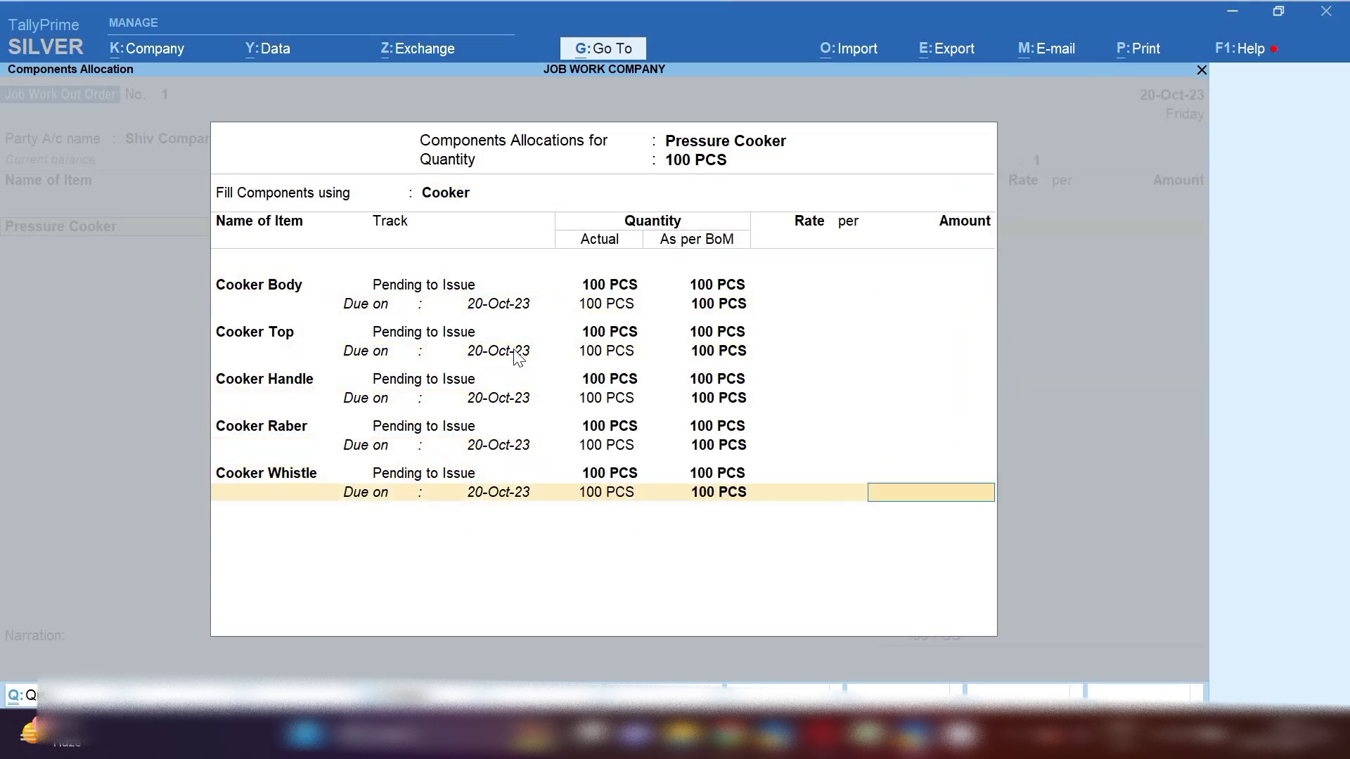
pyautogui.press('Return')
pyautogui.press('Return')
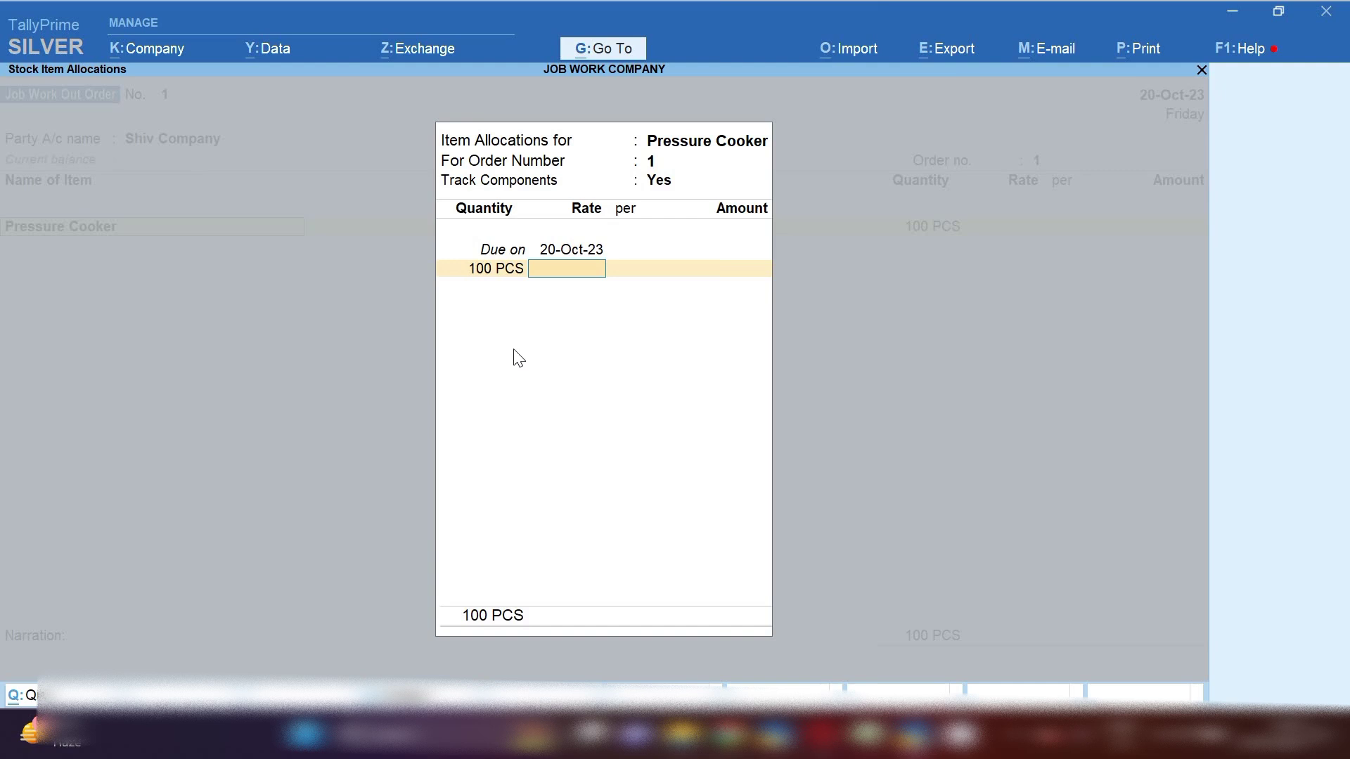
# - Set the Pressure Cooker rate to 800 per PCS, save the Job Work Out Order and leave voucher entry
pyautogui.write('800')
pyautogui.press('Return')
pyautogui.press('Return')
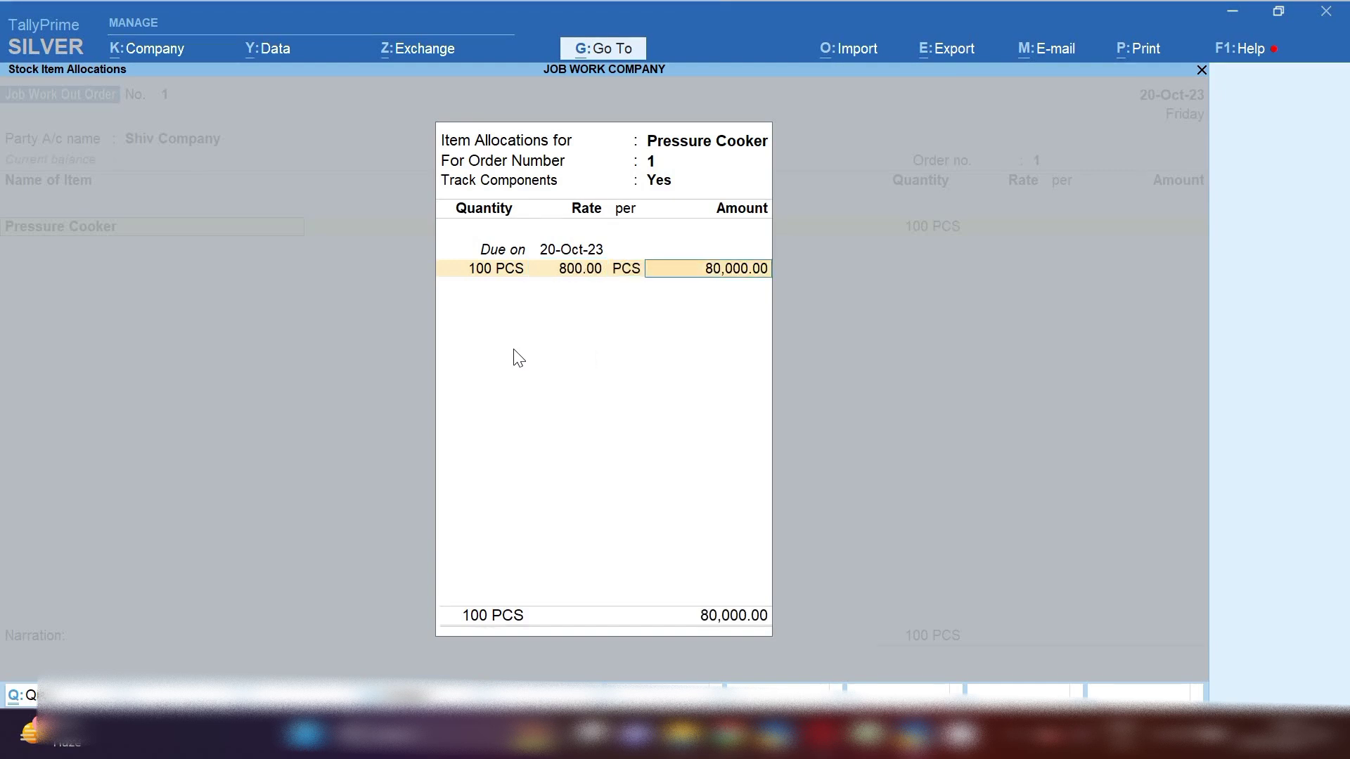
pyautogui.press('Return')
pyautogui.press('Return')
pyautogui.press('Return')
pyautogui.press('Return')
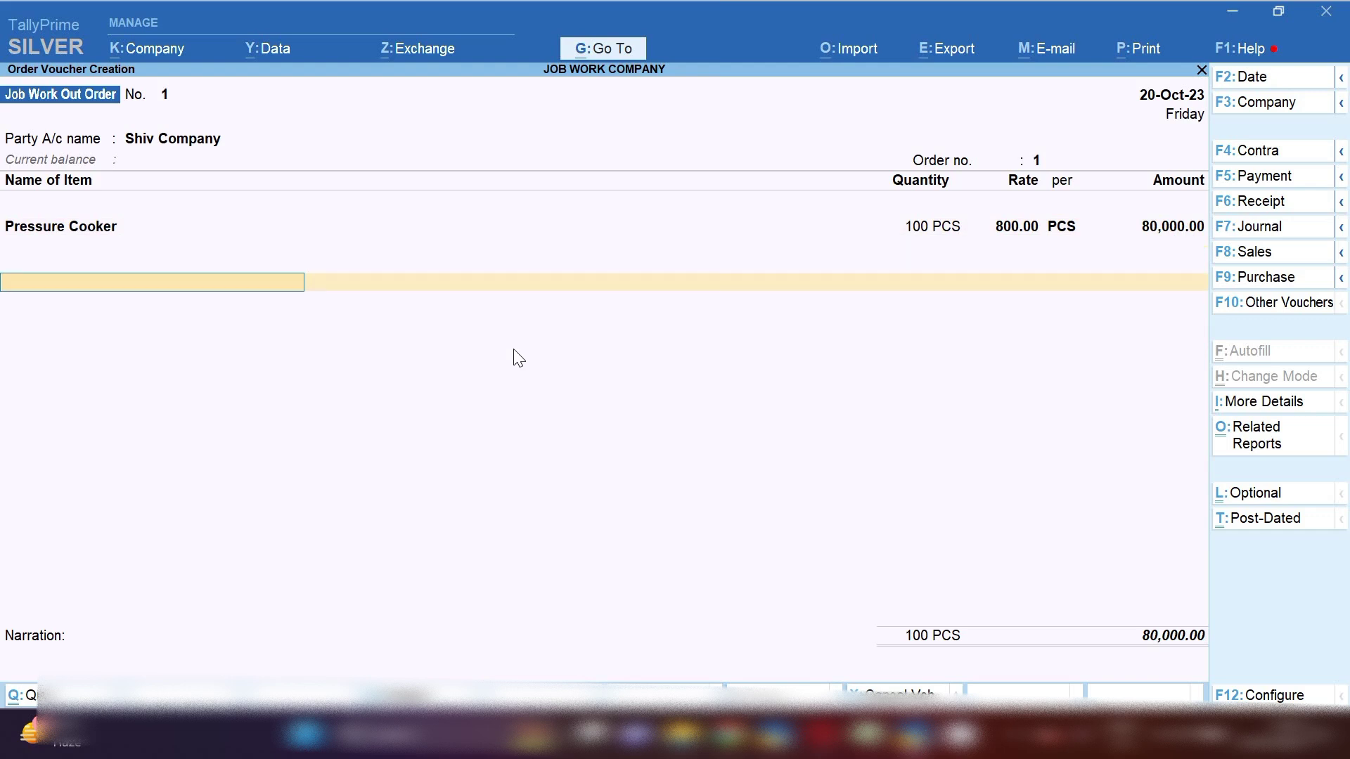
pyautogui.hotkey('ctrl', 'a')
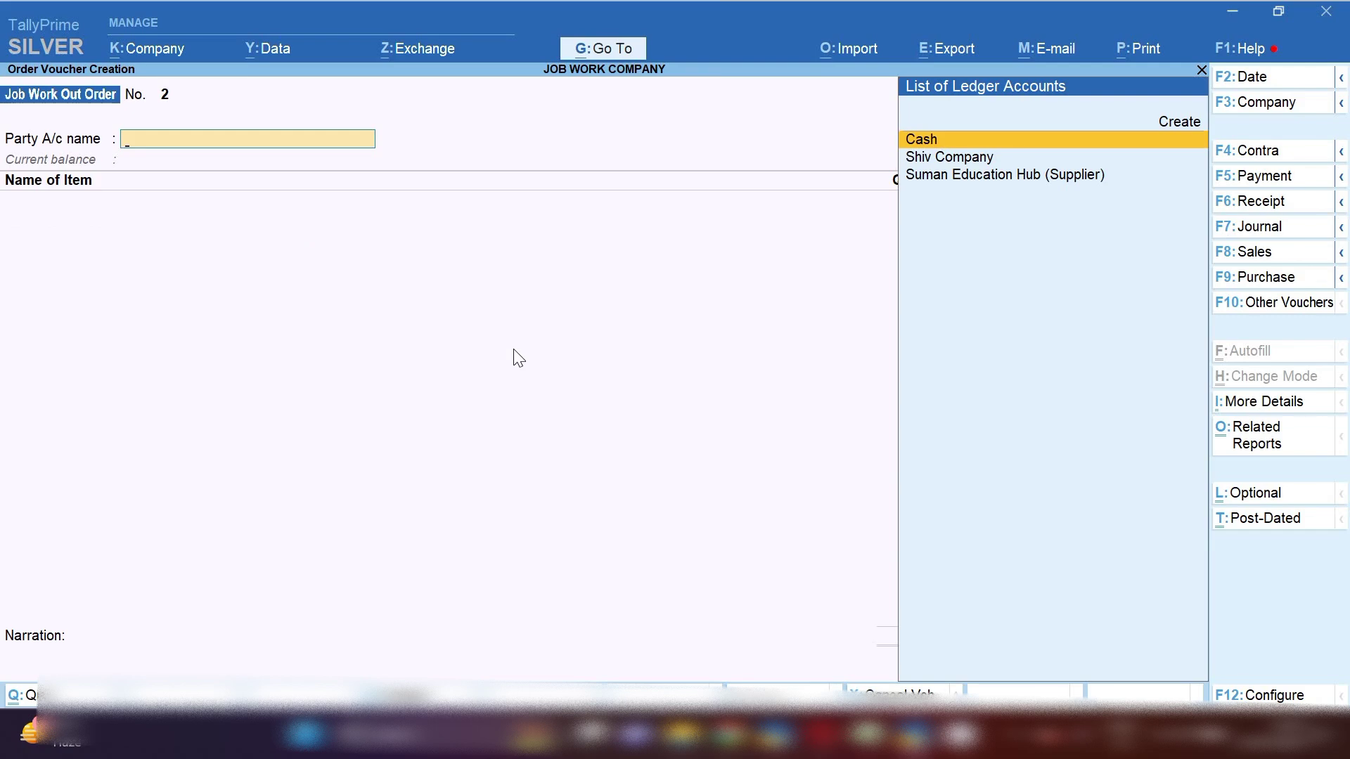
pyautogui.press('Escape')
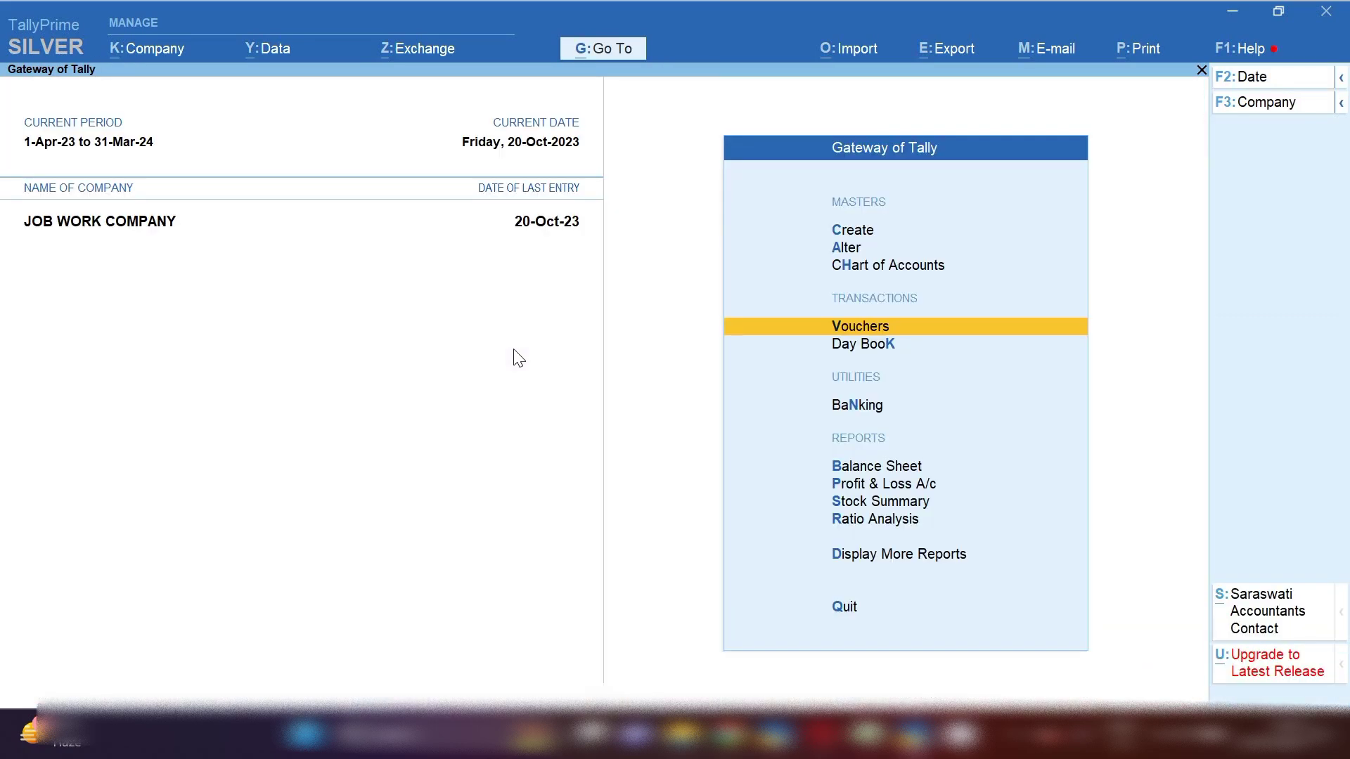
# - Check the saved order in the Job Work Out Order register from the Statistics report, and return to the Gateway of Tally
pyautogui.press('d')
pyautogui.press('s')
pyautogui.press('s')
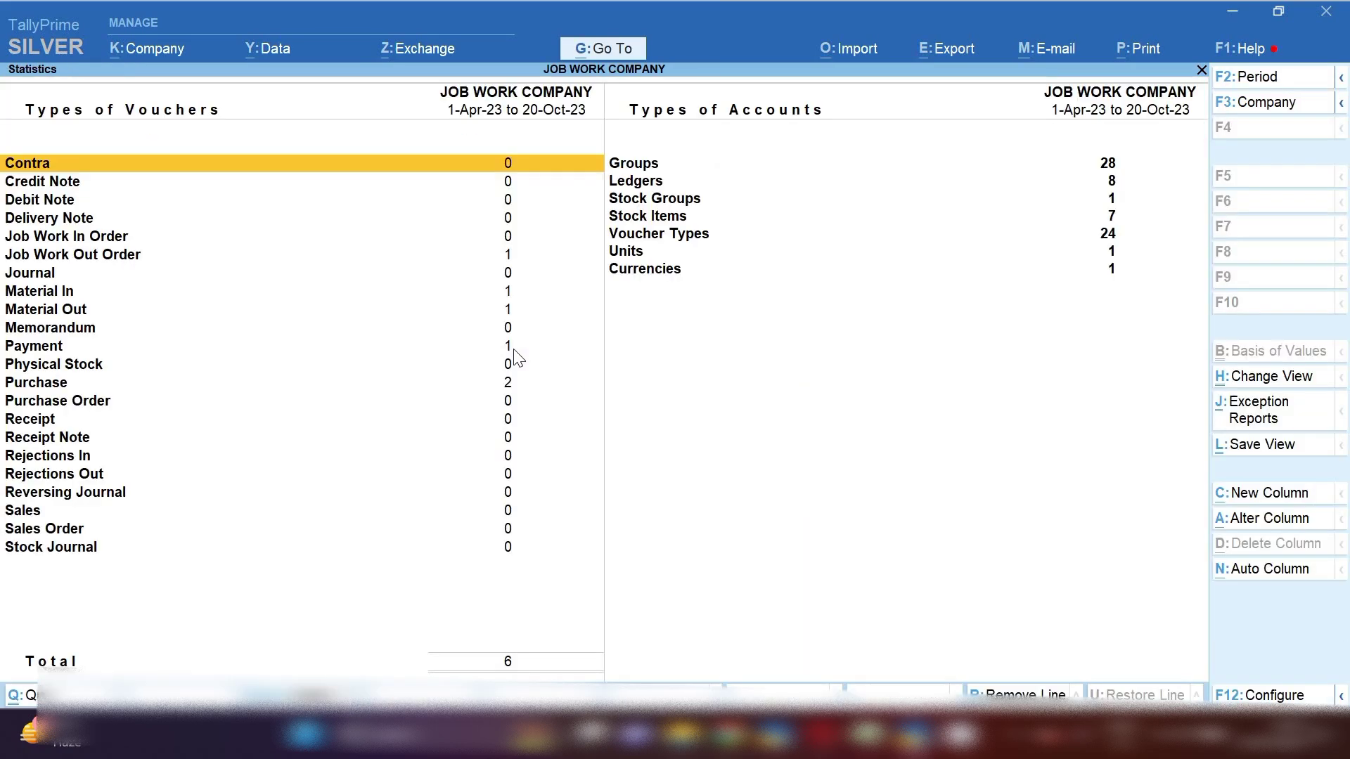
pyautogui.press('Down')
pyautogui.press('Down')
pyautogui.press('Down')
pyautogui.press('Down')
pyautogui.press('Down')
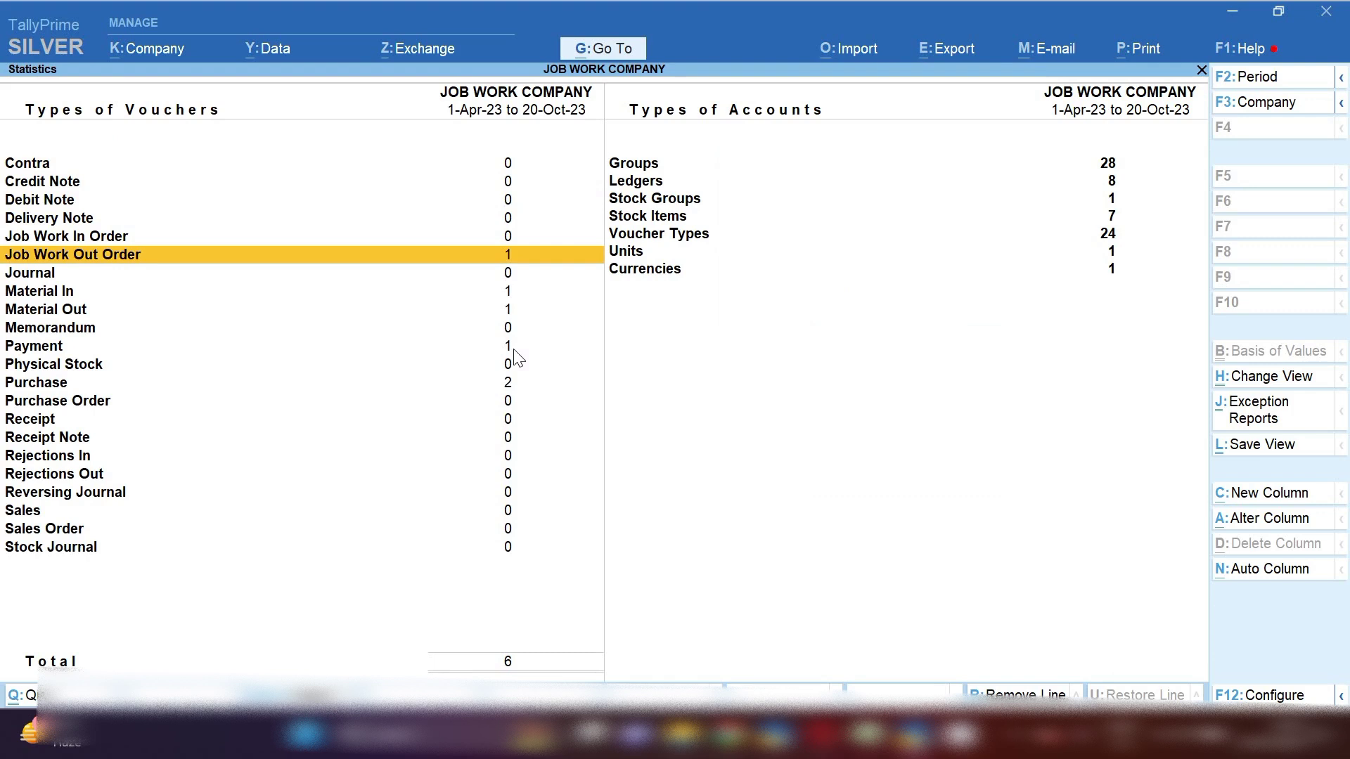
pyautogui.press('Return')
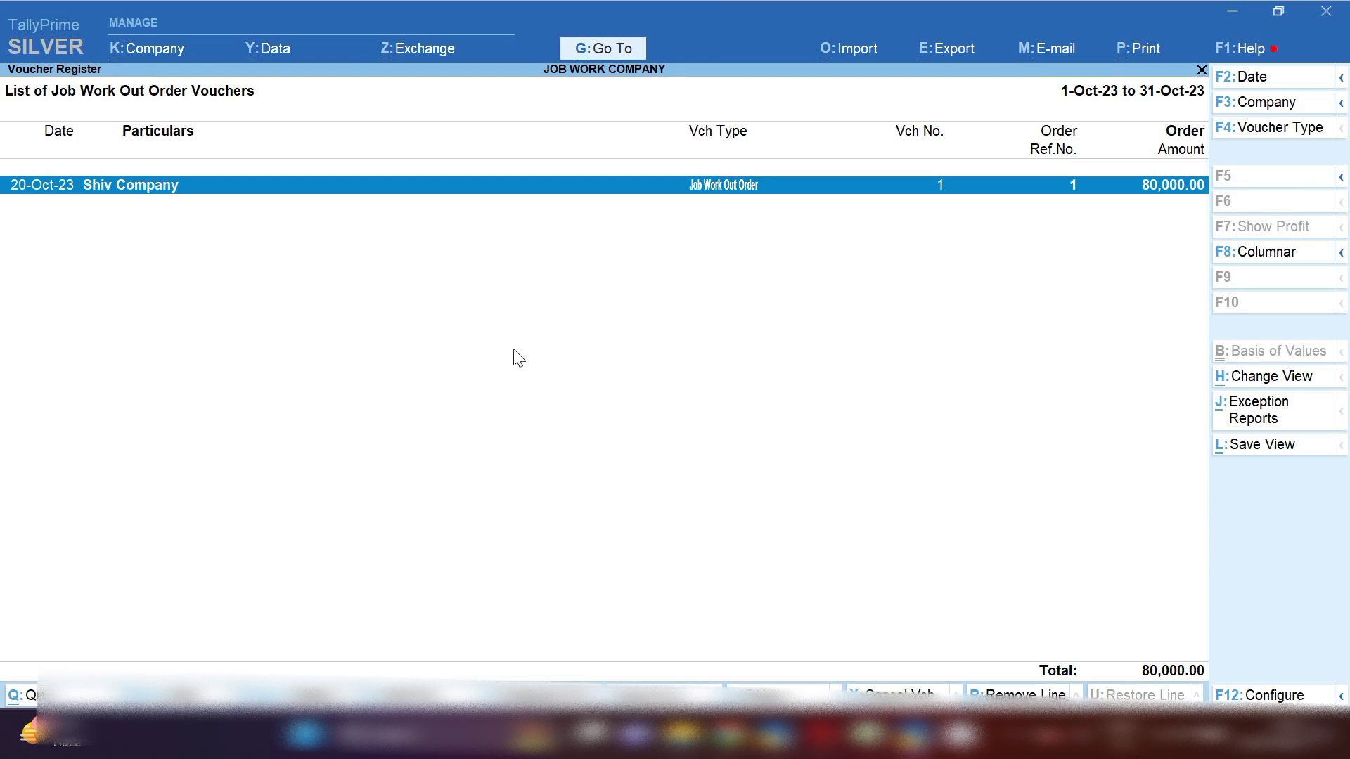
pyautogui.press('Escape')
pyautogui.press('Escape')
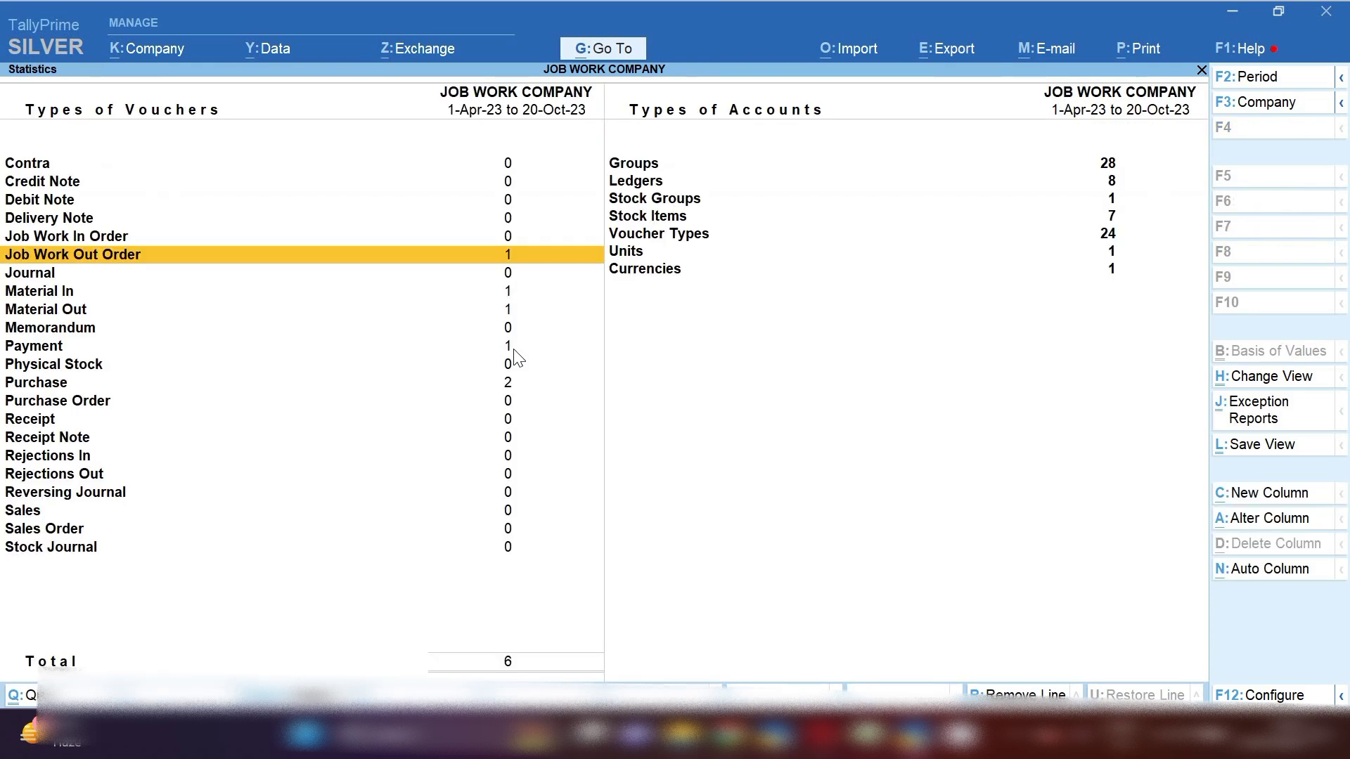
pyautogui.press('Escape')
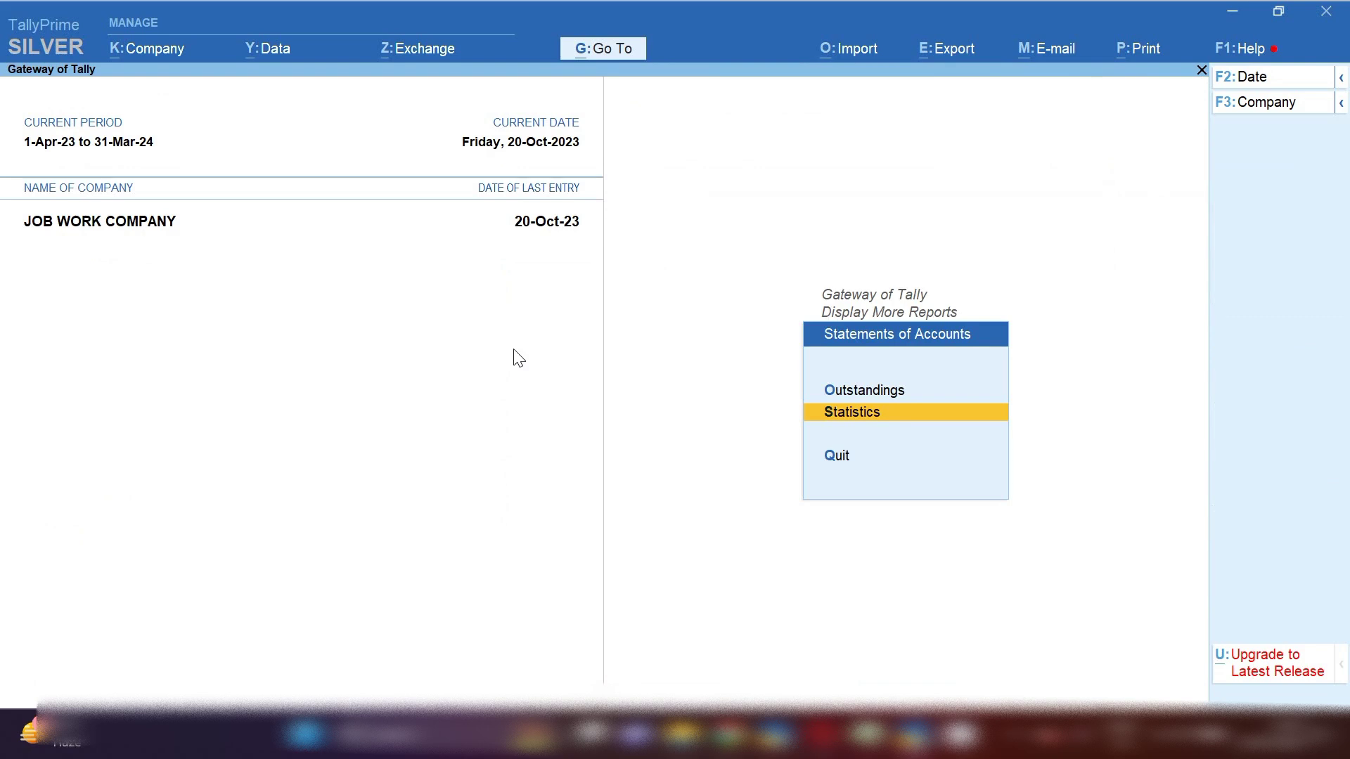
pyautogui.press('Escape')
pyautogui.press('Escape')
# - Start a Material Out voucher with Shiv Company as the party account
pyautogui.press('v')
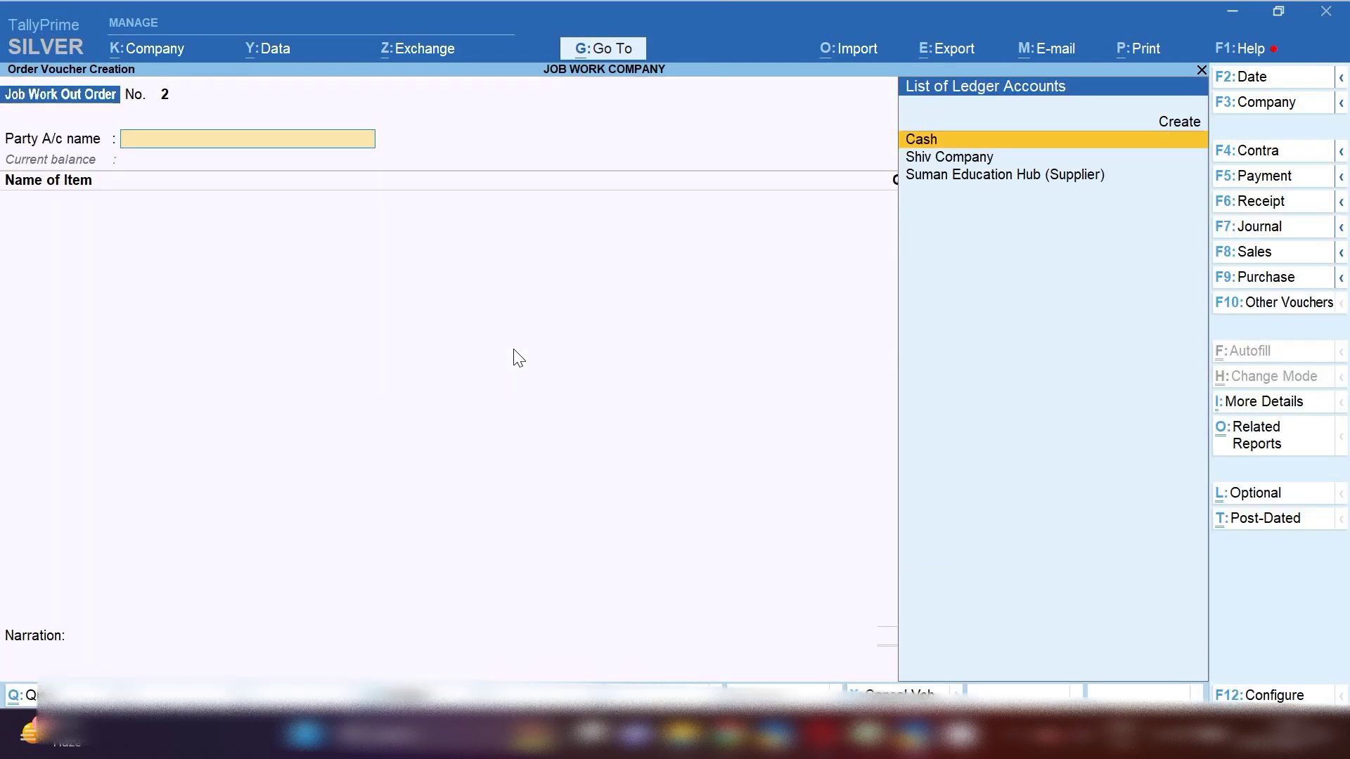
pyautogui.click(1285, 303)
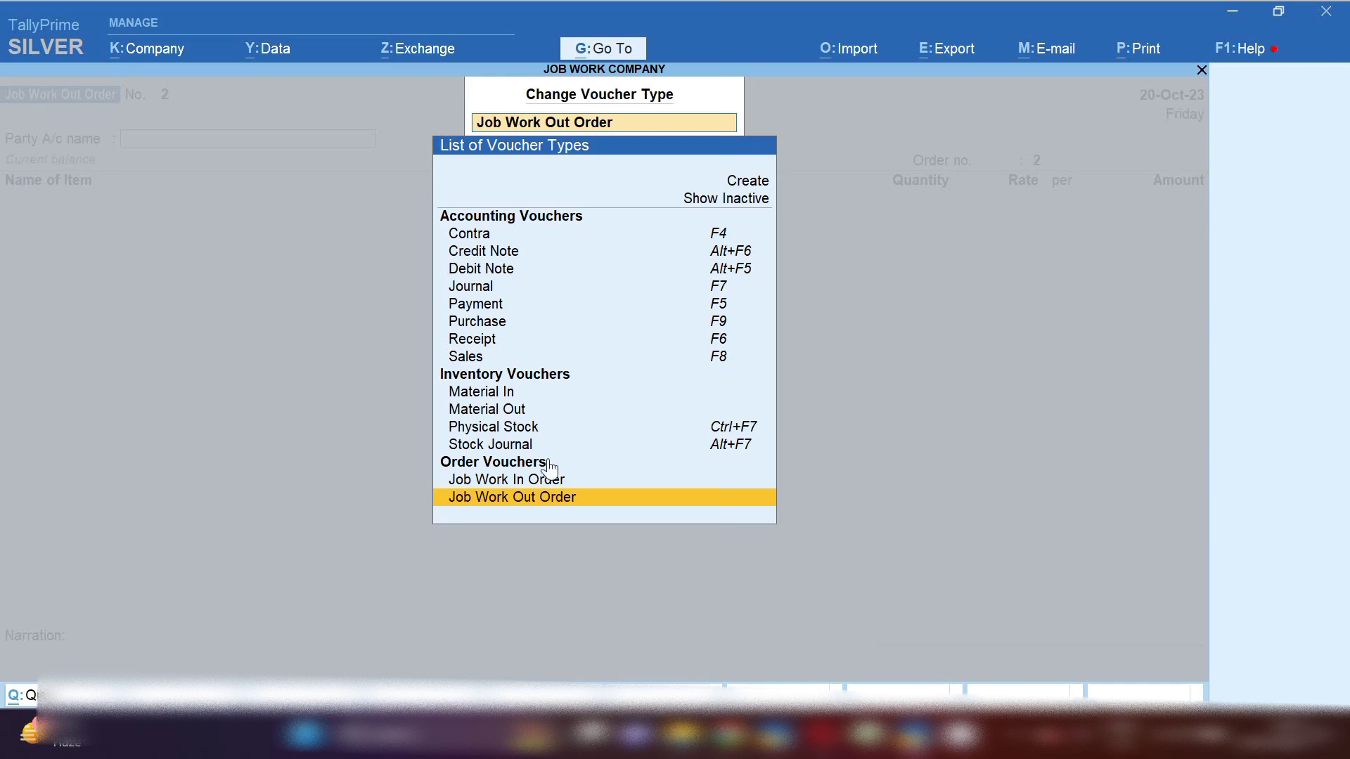
pyautogui.click(506, 414)
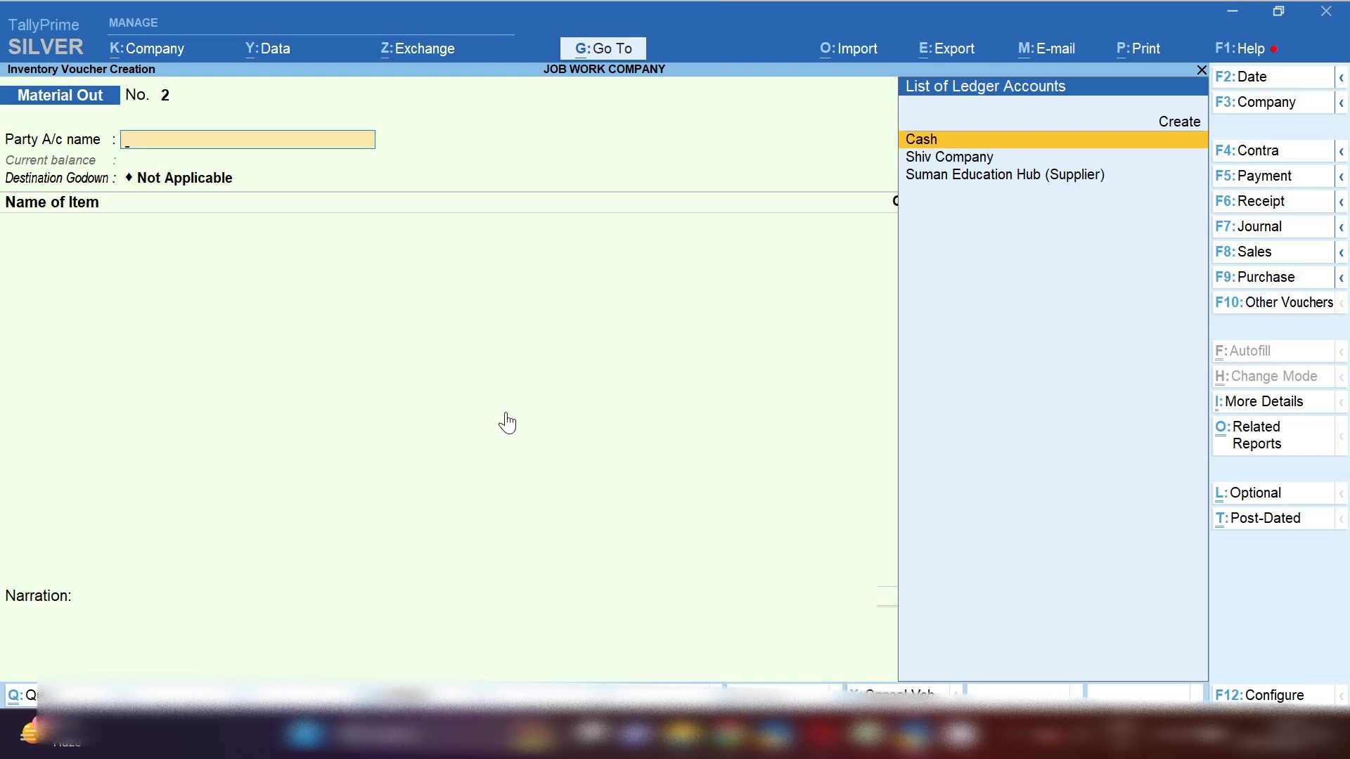
pyautogui.press('Down')
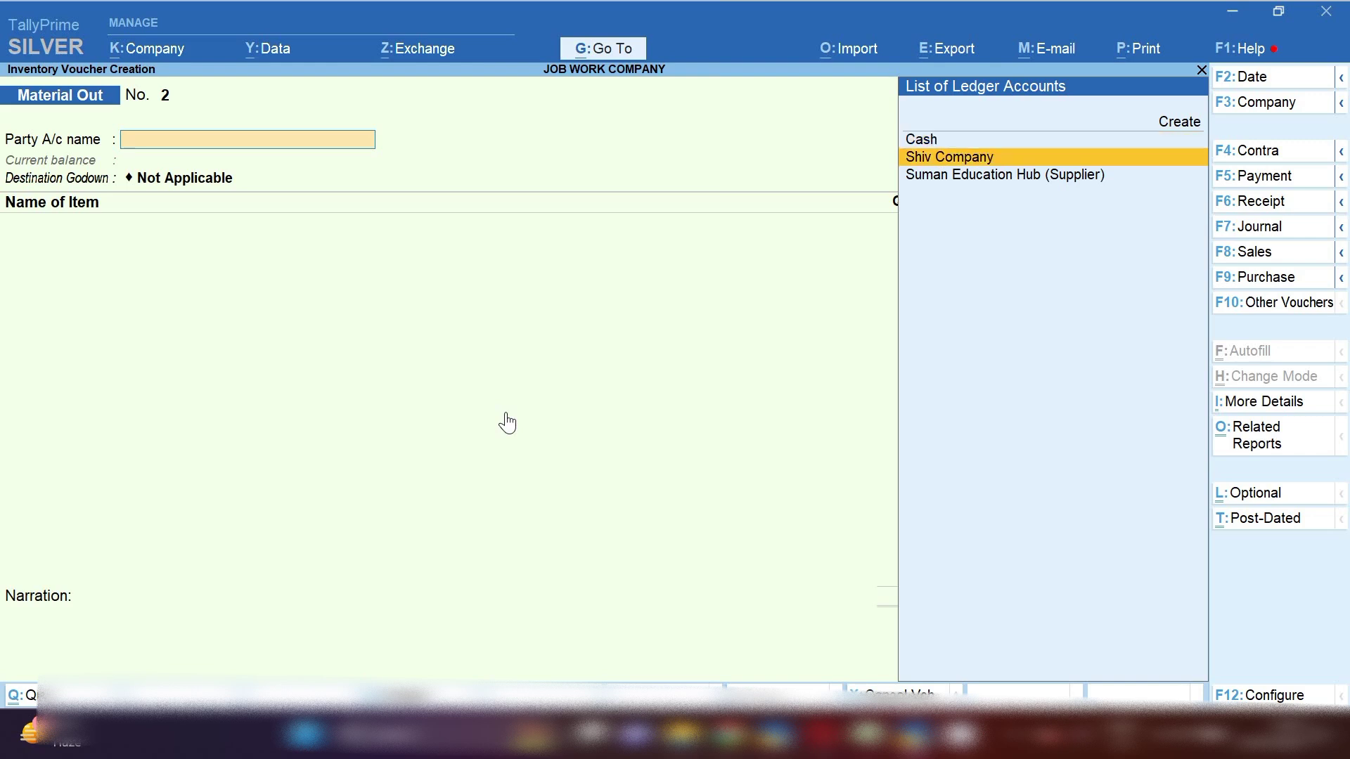
pyautogui.press('Return')
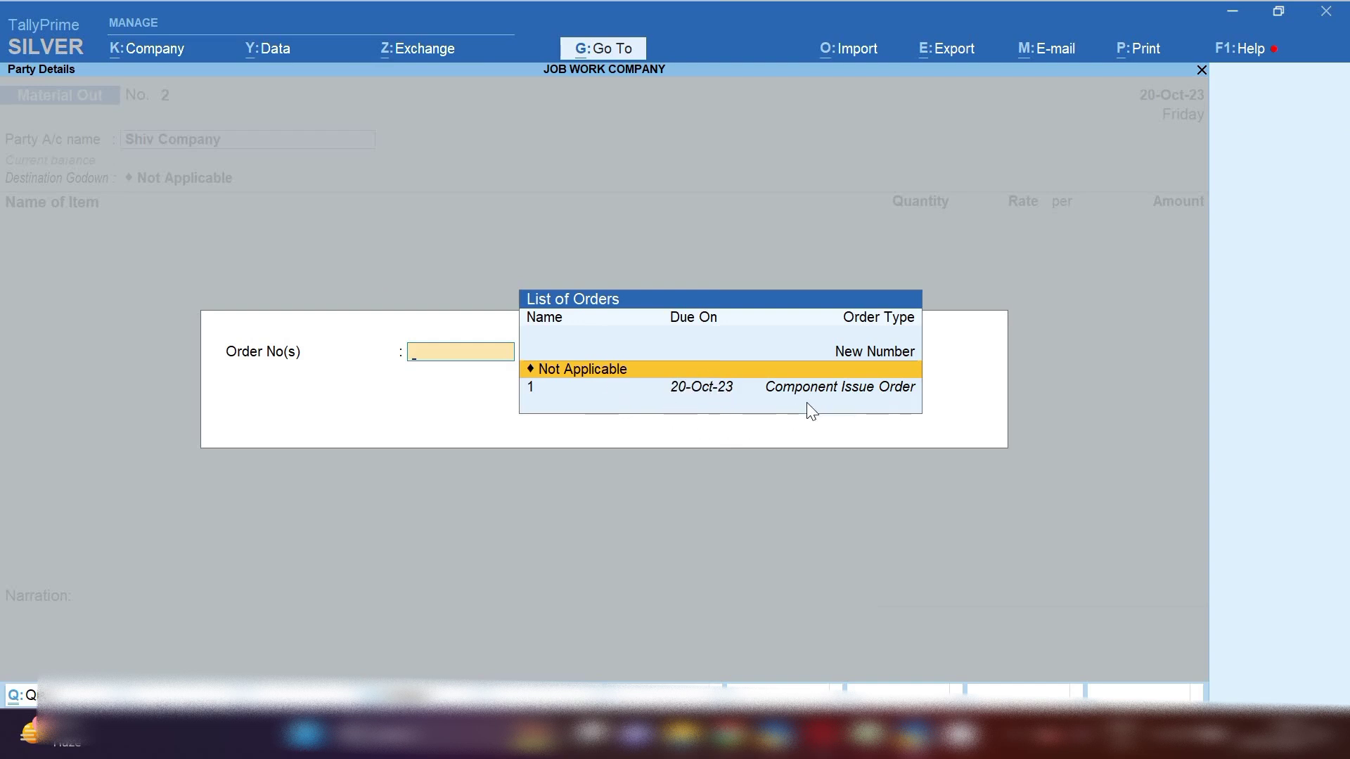
# - Fill the Material Out voucher from component issue order 1, leaving the remaining order details blank, and save it
pyautogui.press('Down')
pyautogui.press('Return')
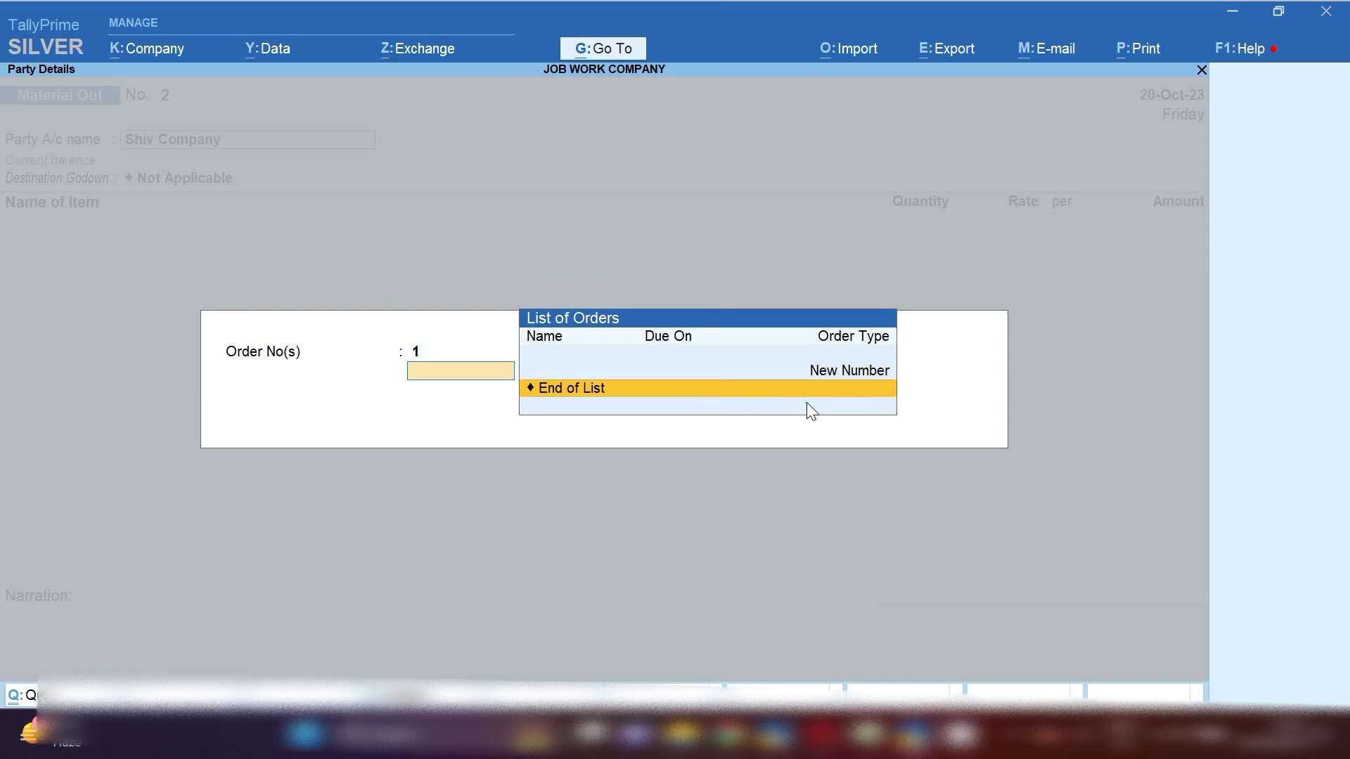
pyautogui.press('Return')
pyautogui.press('Return')
pyautogui.press('Return')
pyautogui.press('Return')
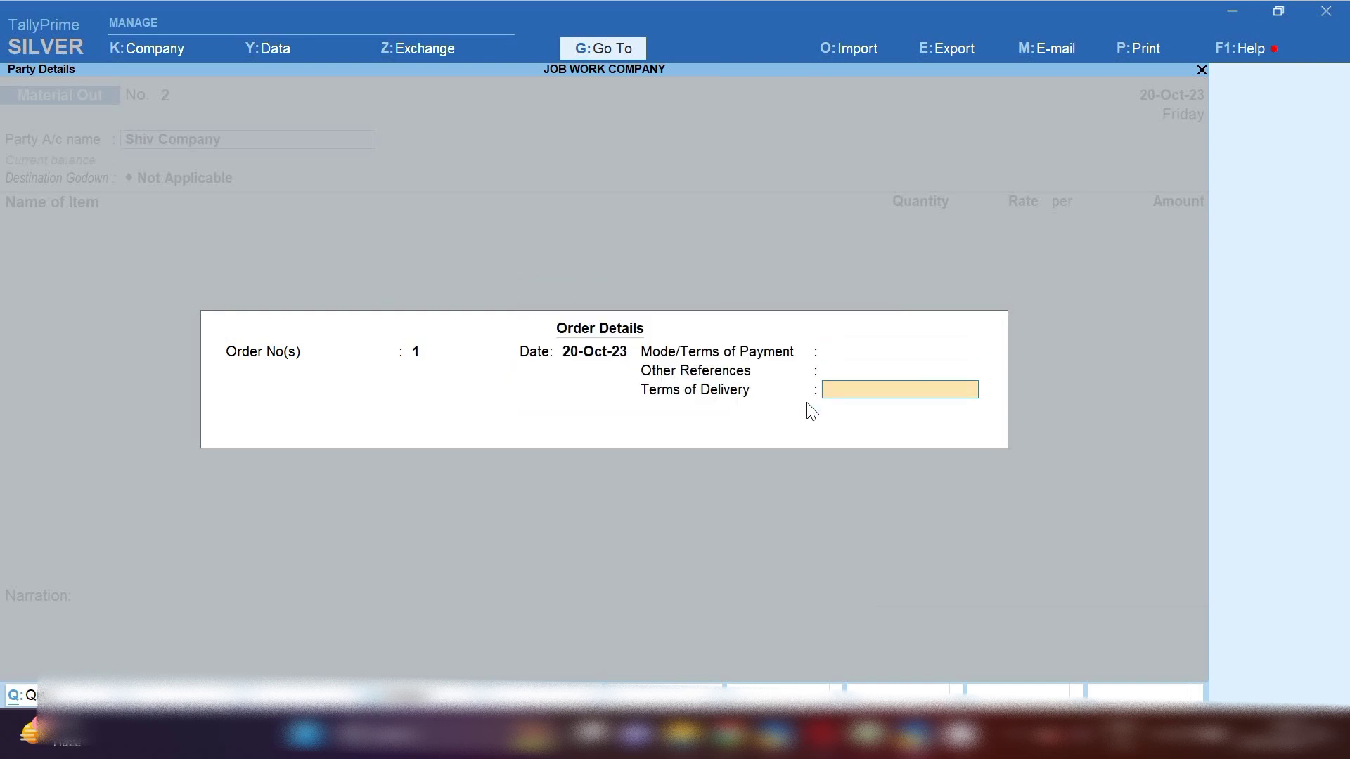
pyautogui.press('Return')
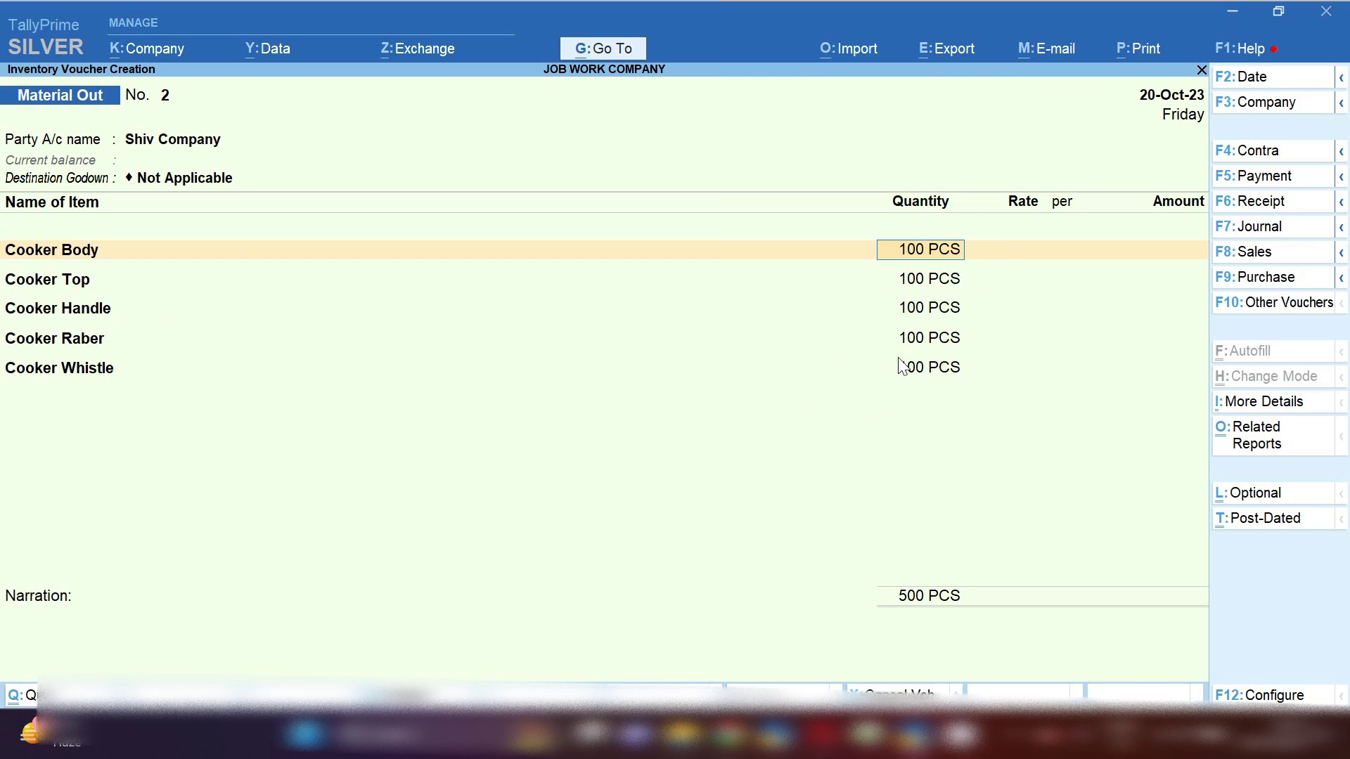
pyautogui.press('ctrl')
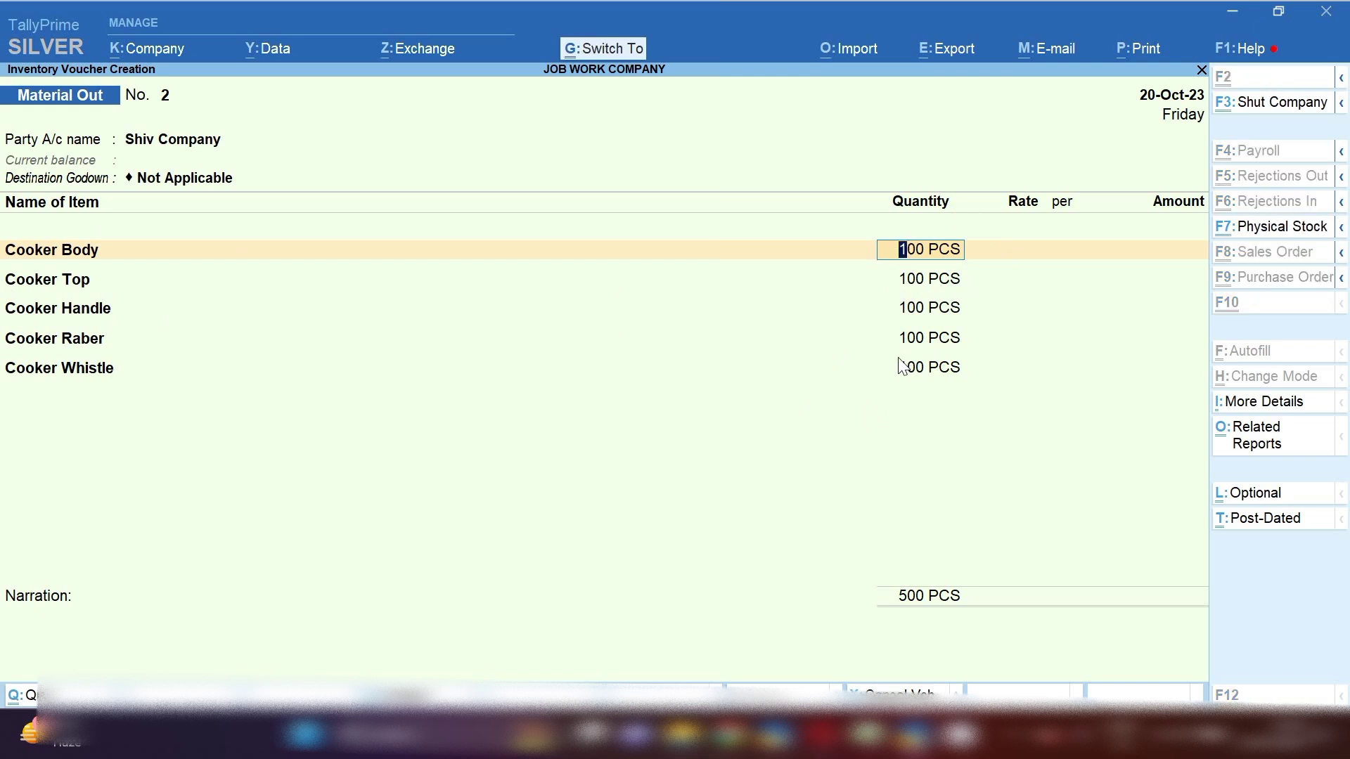
pyautogui.hotkey('ctrl', 'a')
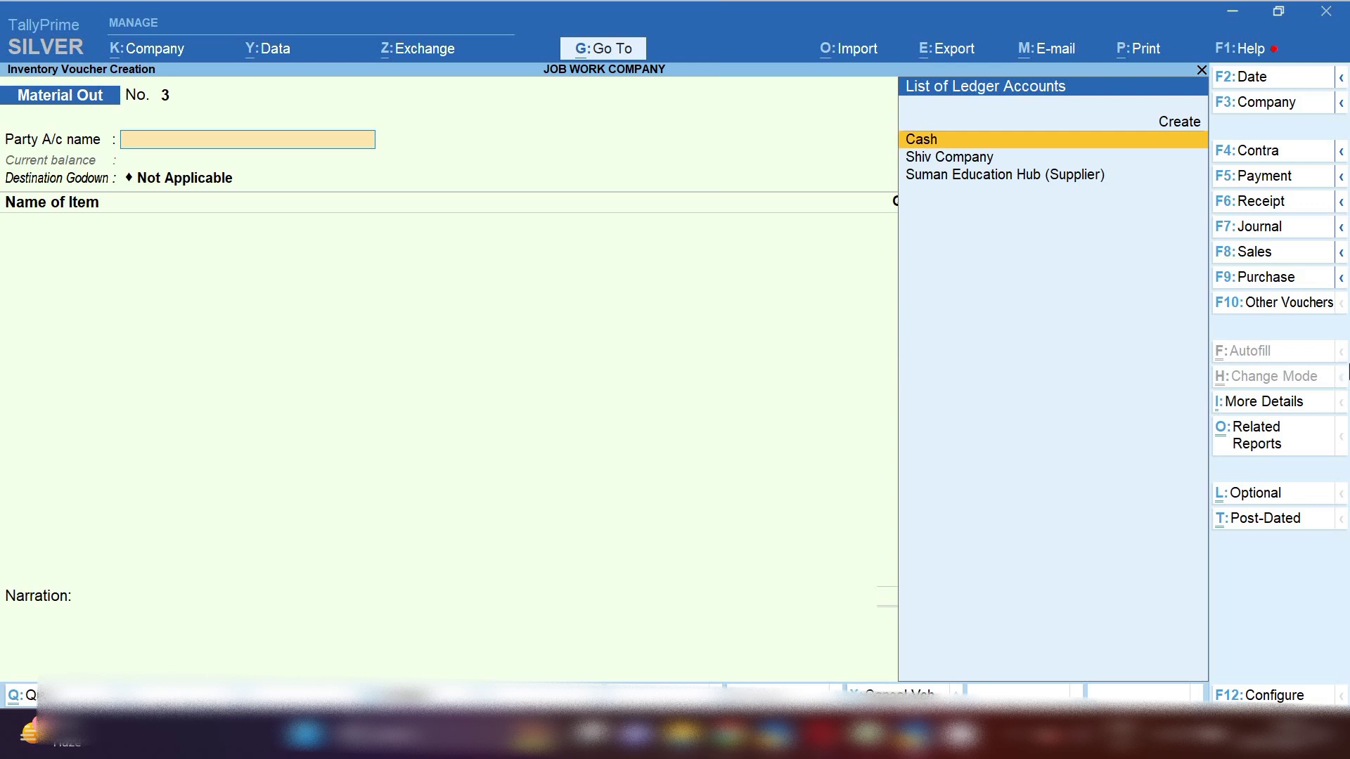
# - Start a Material In voucher with Shiv Company as the party account
pyautogui.click(1280, 308)
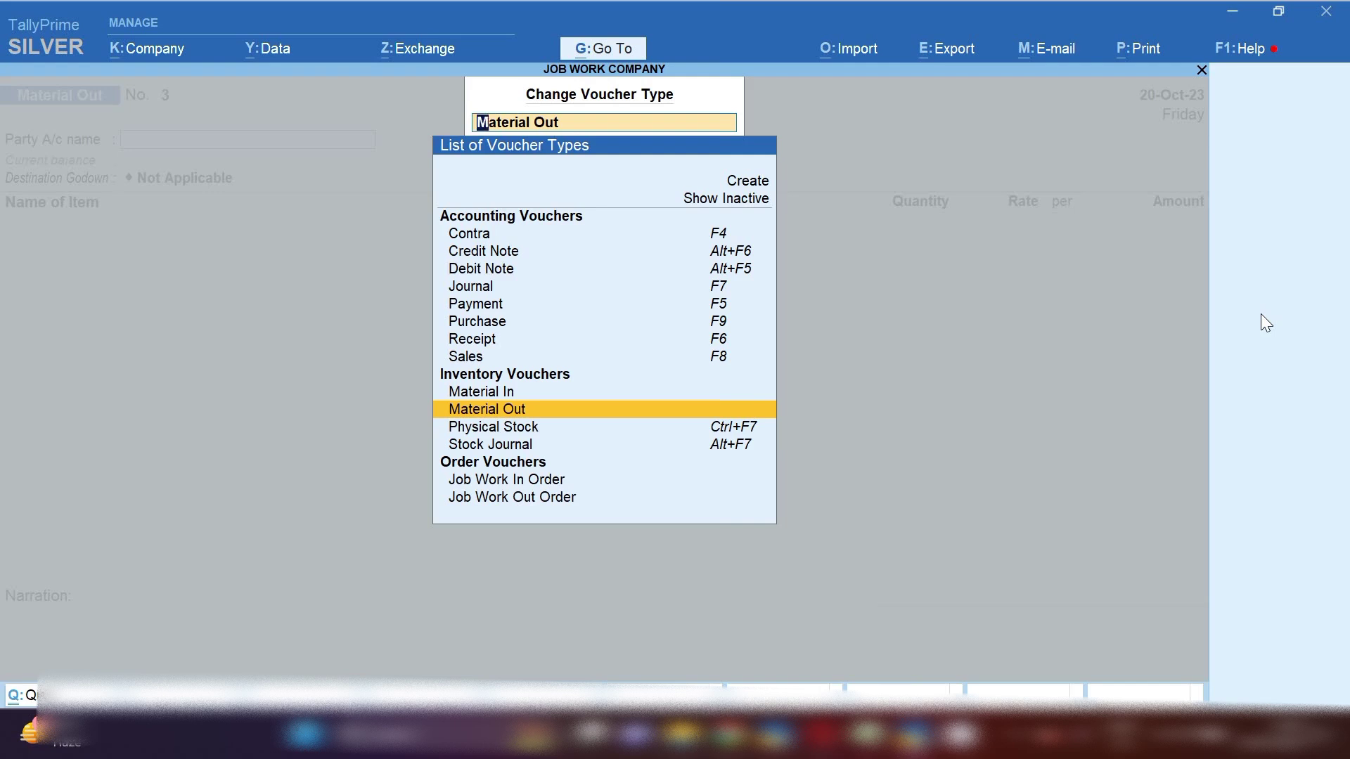
pyautogui.press('Down')
pyautogui.press('Up')
pyautogui.press('Up')
pyautogui.press('Return')
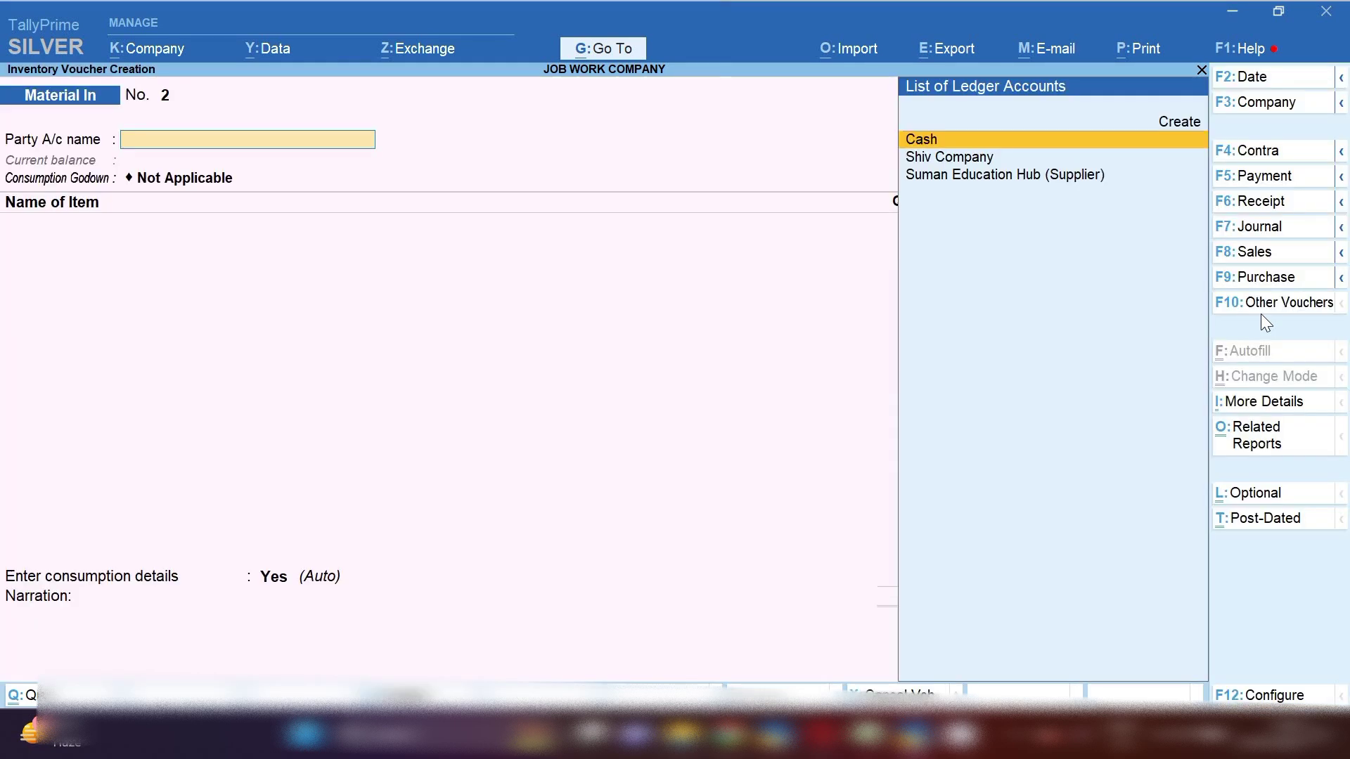
pyautogui.press('Down')
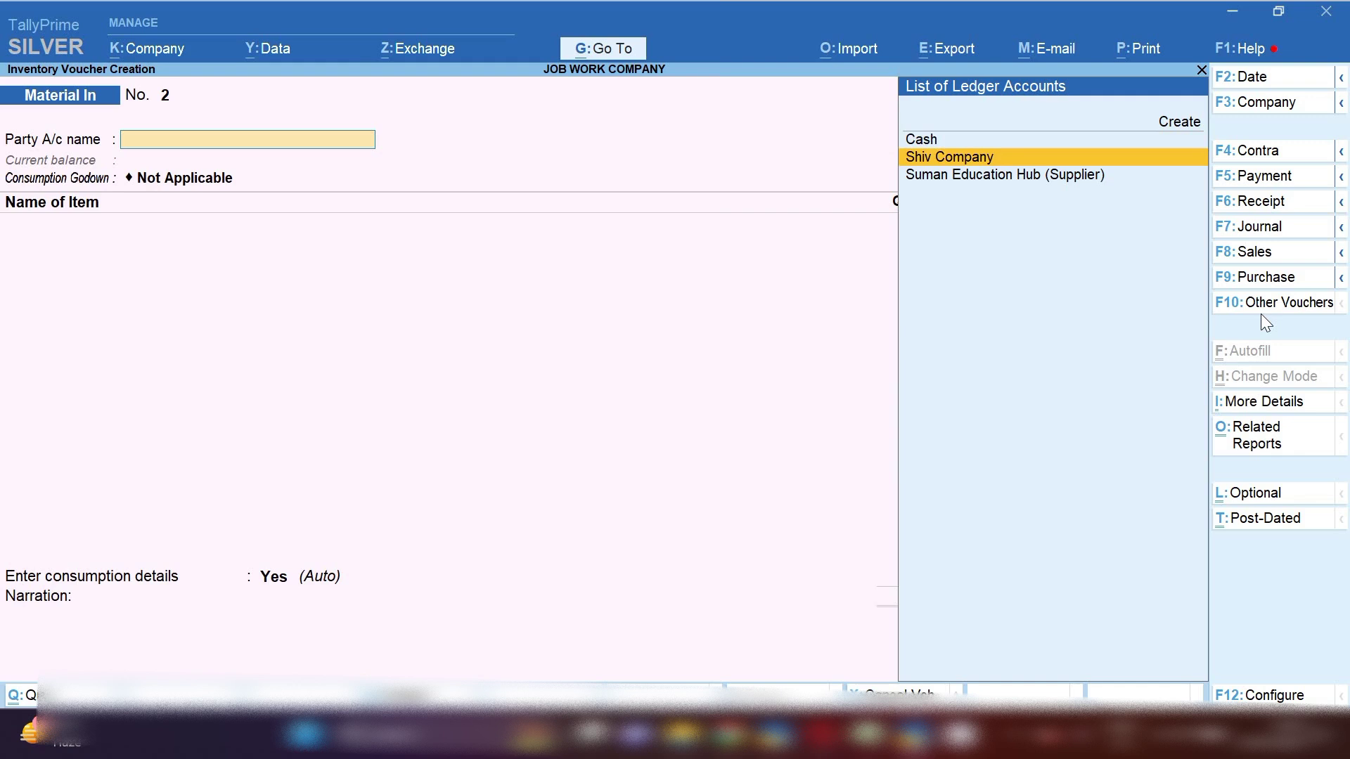
pyautogui.press('Return')
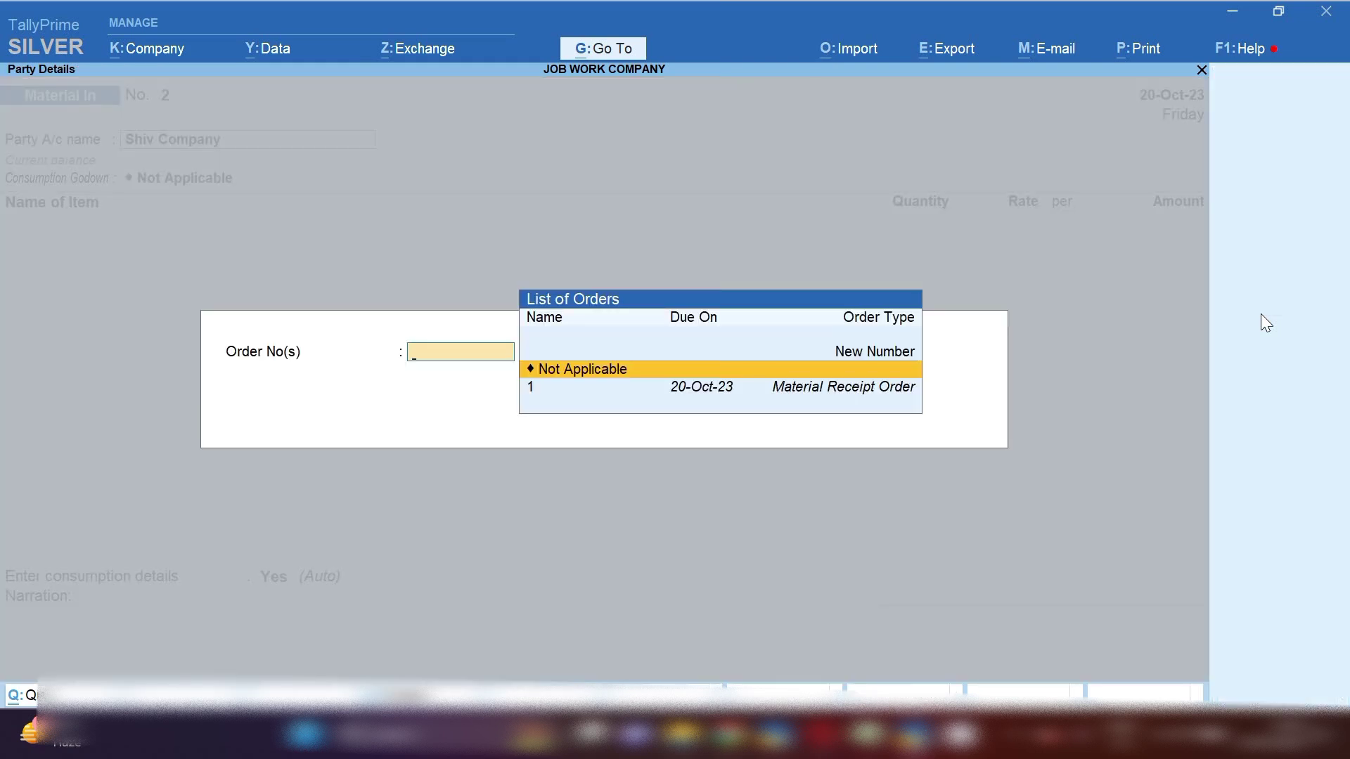
# - Fill the Material In voucher from material receipt order 1, save it and quit voucher entry
pyautogui.press('Down')
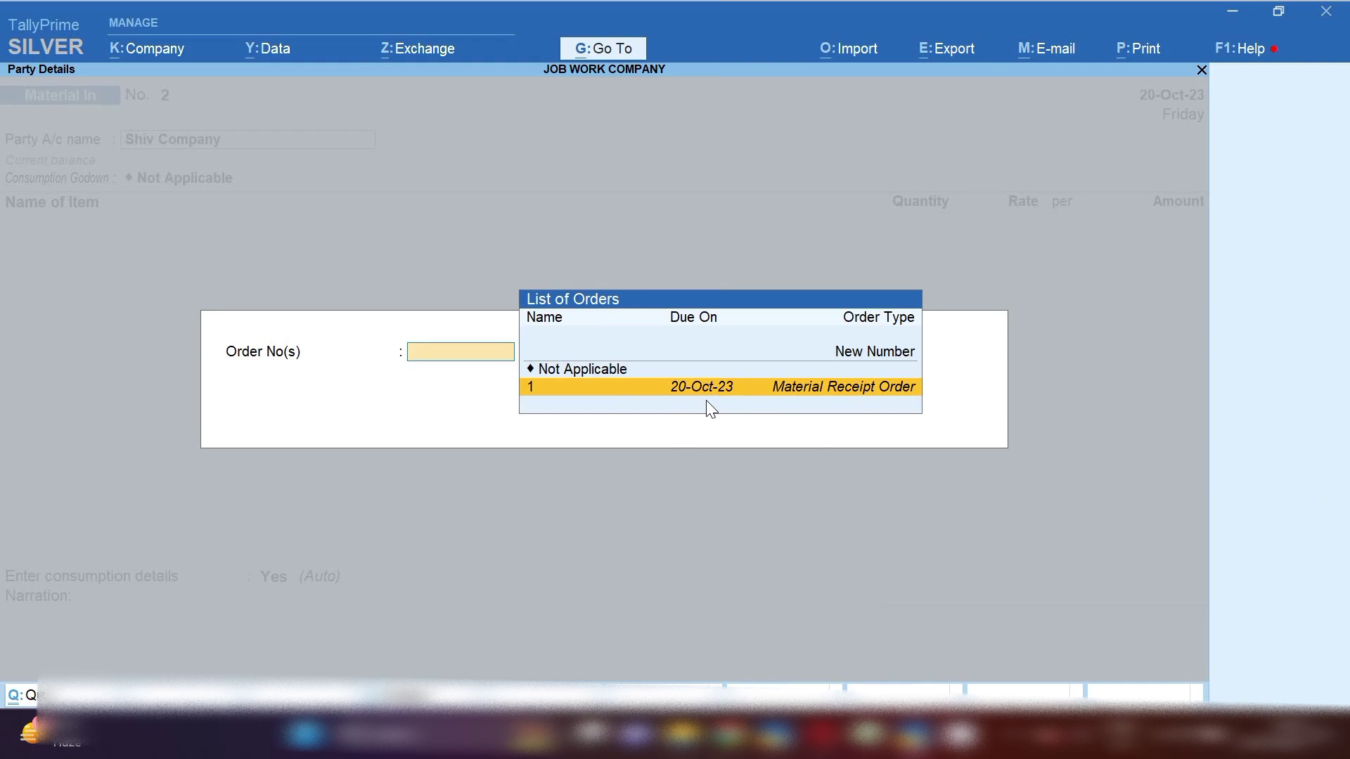
pyautogui.press('Return')
pyautogui.press('Return')
pyautogui.press('Return')
pyautogui.press('Return')
pyautogui.press('Return')
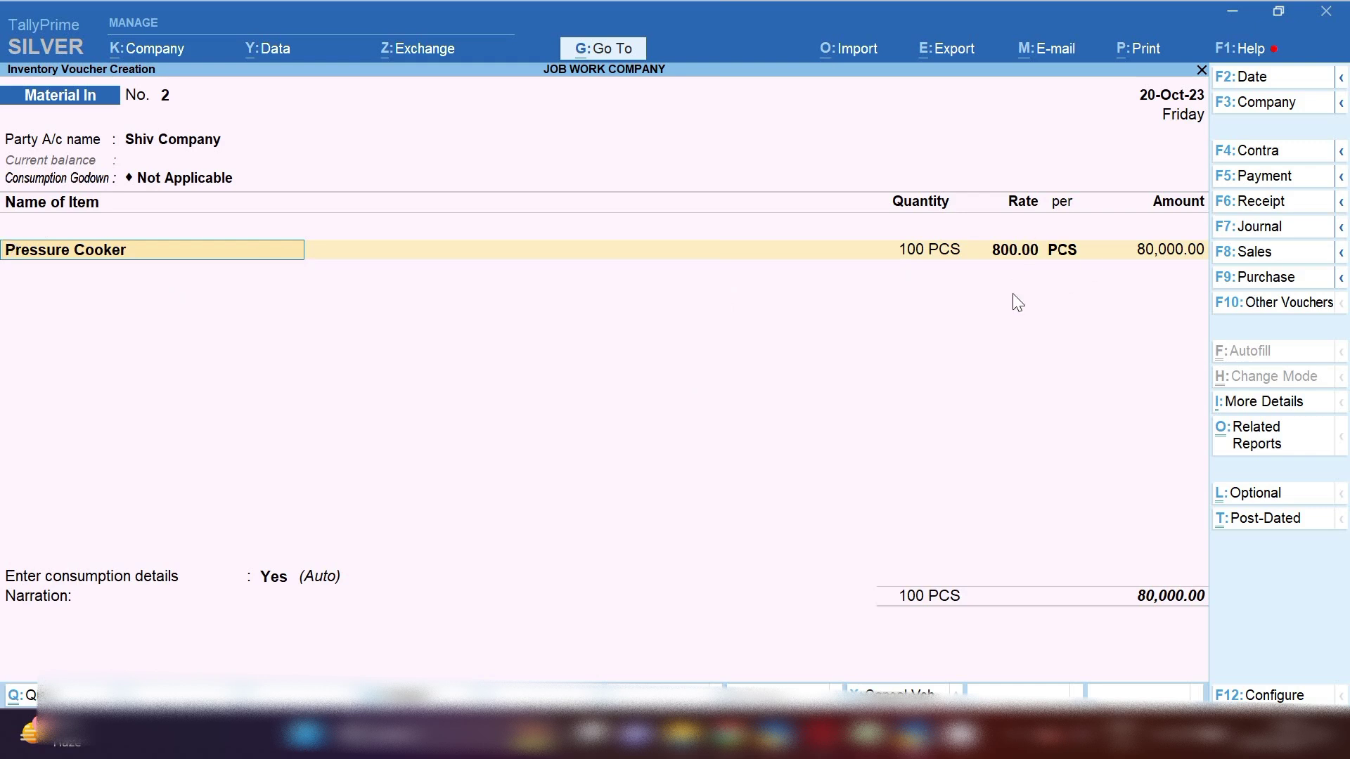
pyautogui.hotkey('ctrl', 'a')
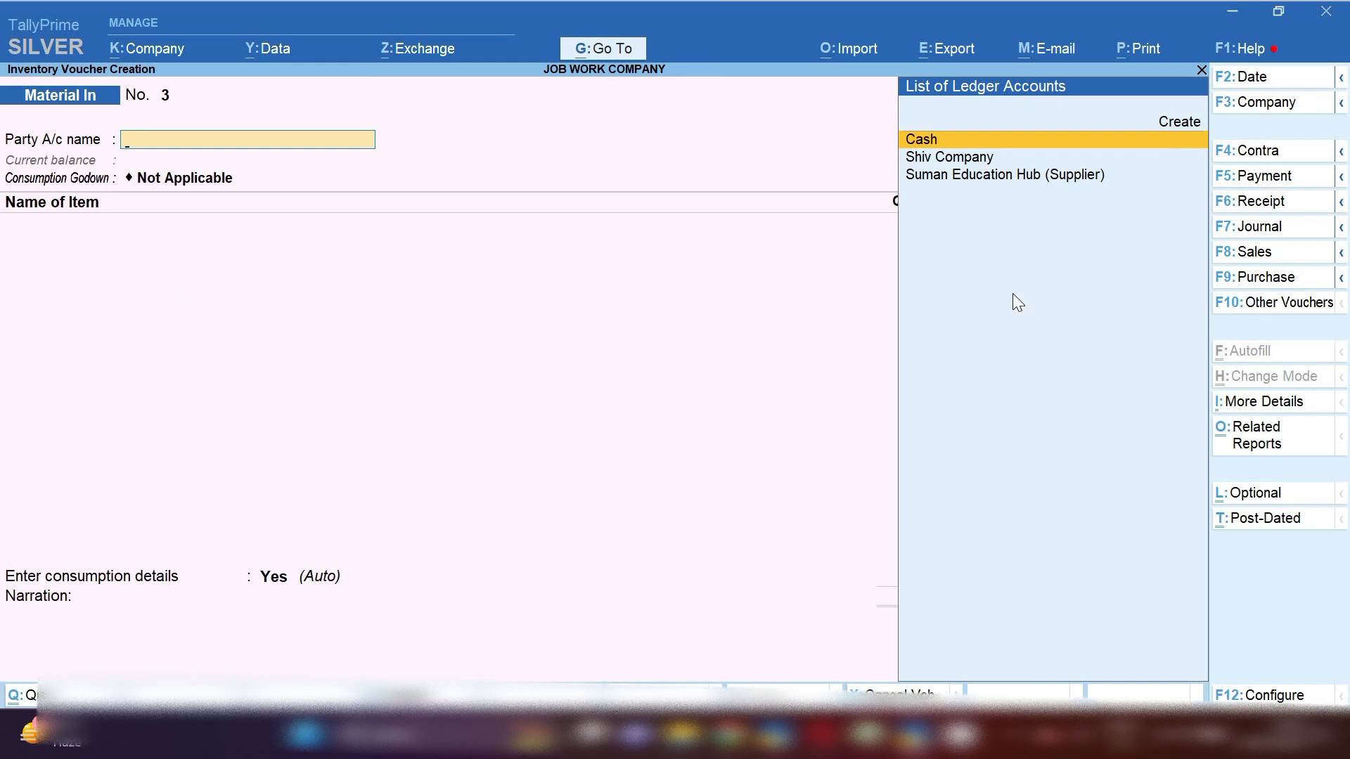
pyautogui.press('Escape')
pyautogui.press('y')
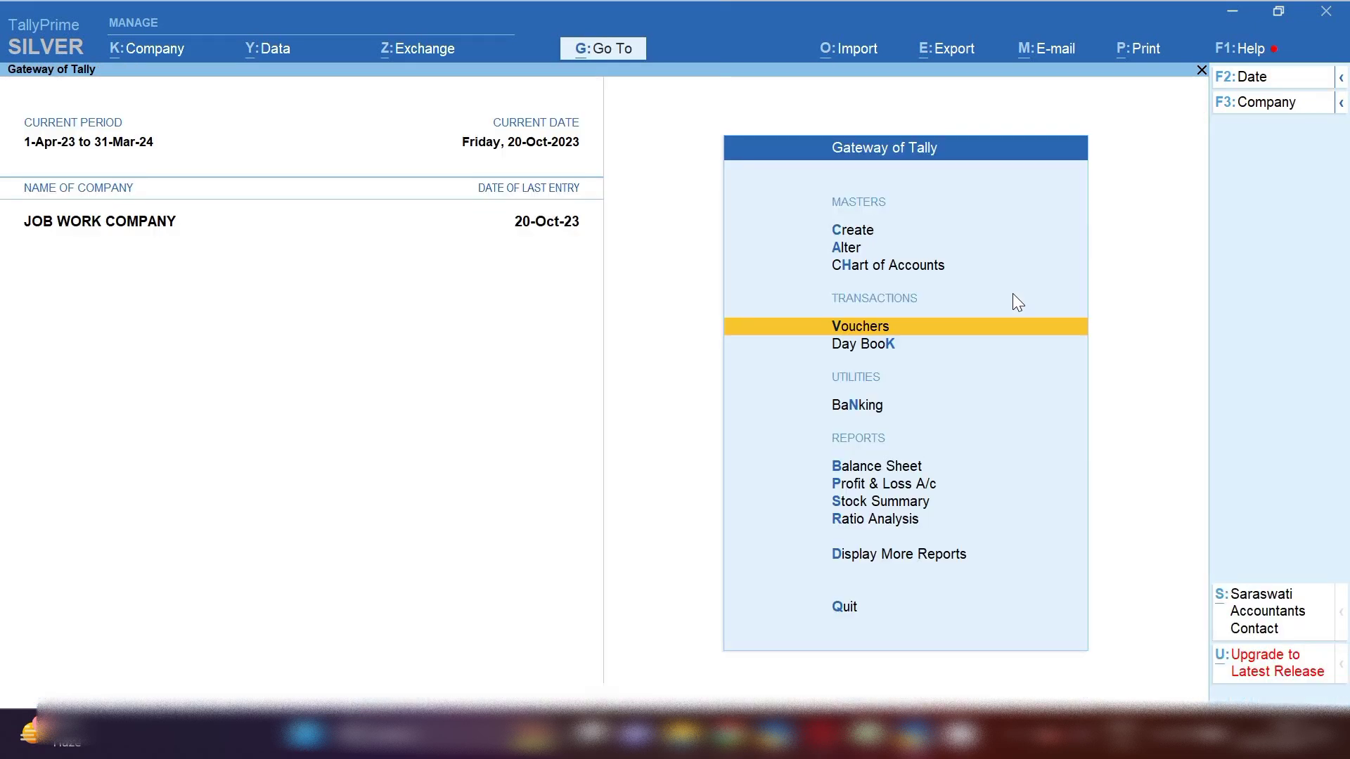
# - Examine the closing quantities and values of the Cooker group and the cooker components in the Stock Summary
pyautogui.press('s')
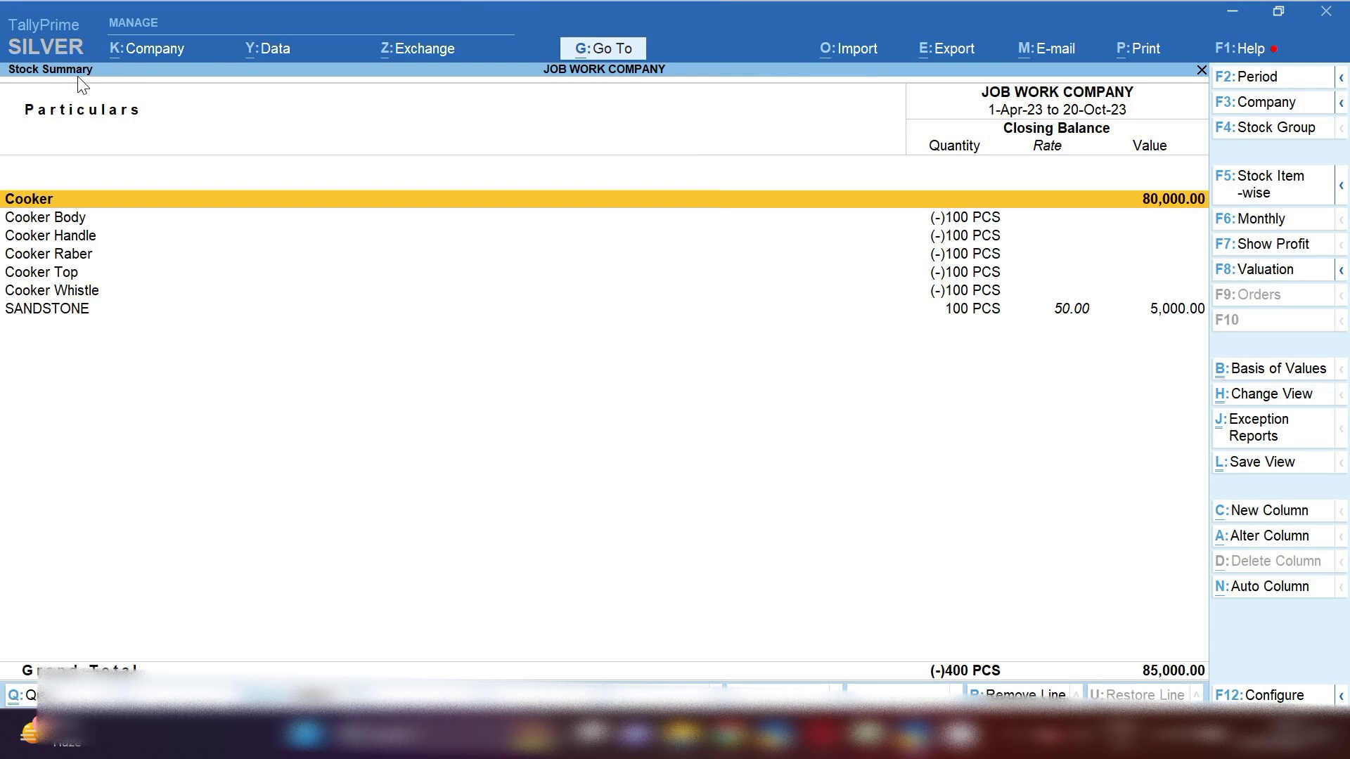
pyautogui.press('space')
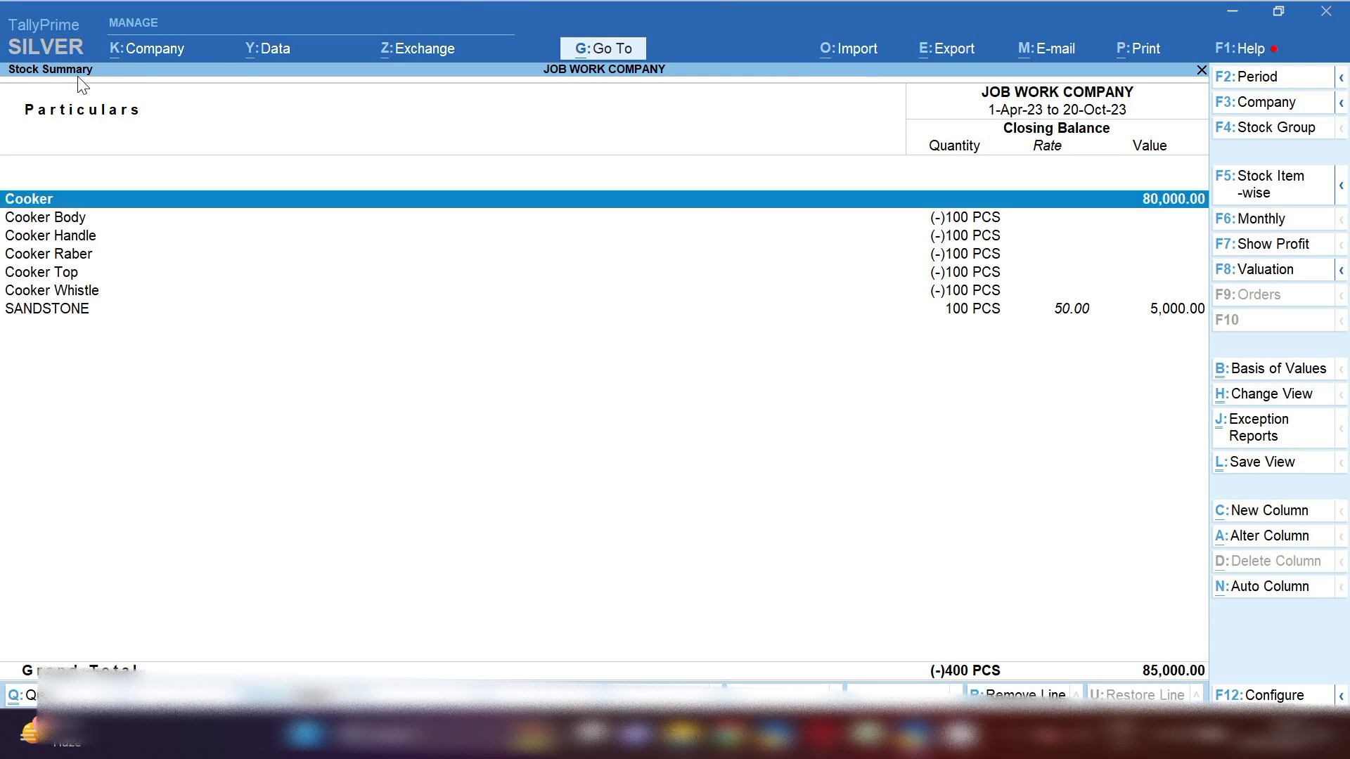
pyautogui.press('Down')
pyautogui.press('Down')
pyautogui.press('Down')
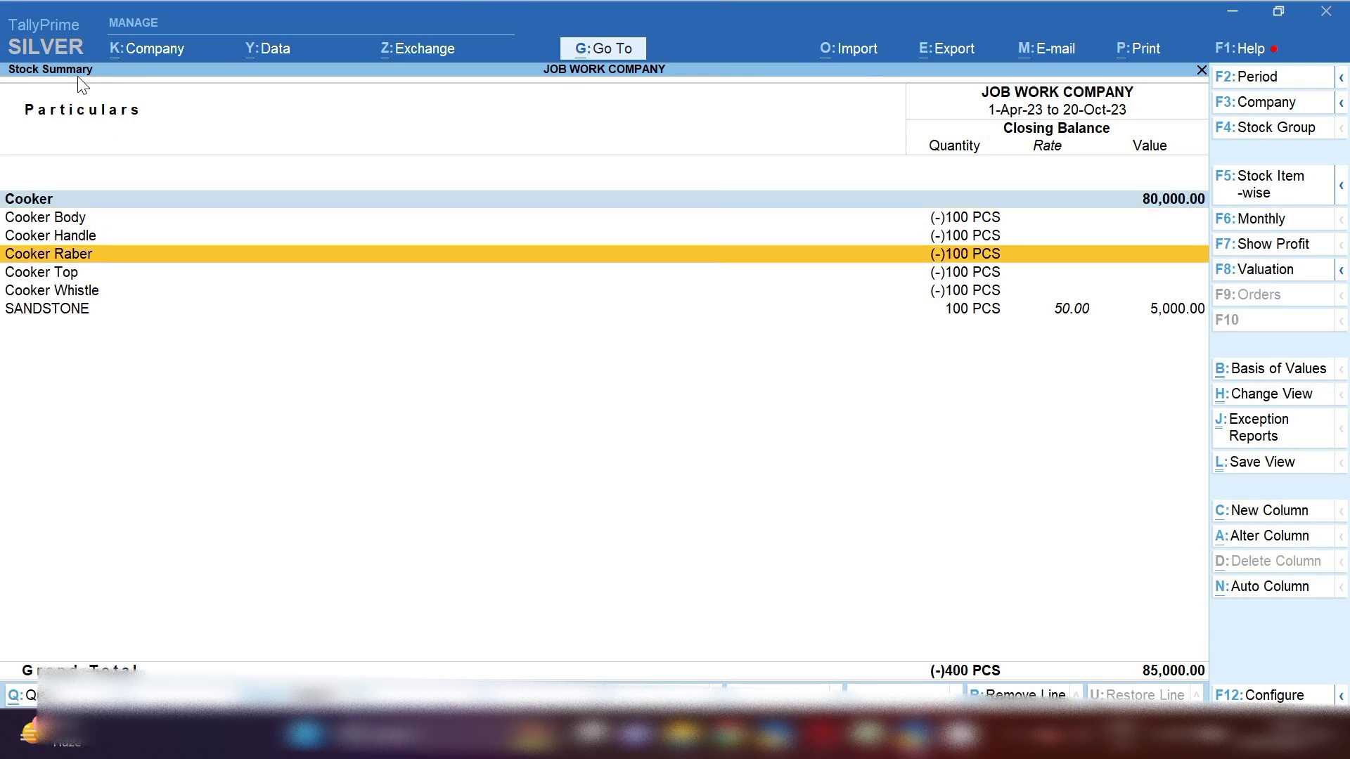
pyautogui.press('Up')
pyautogui.press('Up')
pyautogui.press('Up')
pyautogui.press('Down')
pyautogui.press('Down')
pyautogui.press('Down')
pyautogui.press('Down')
pyautogui.press('Down')
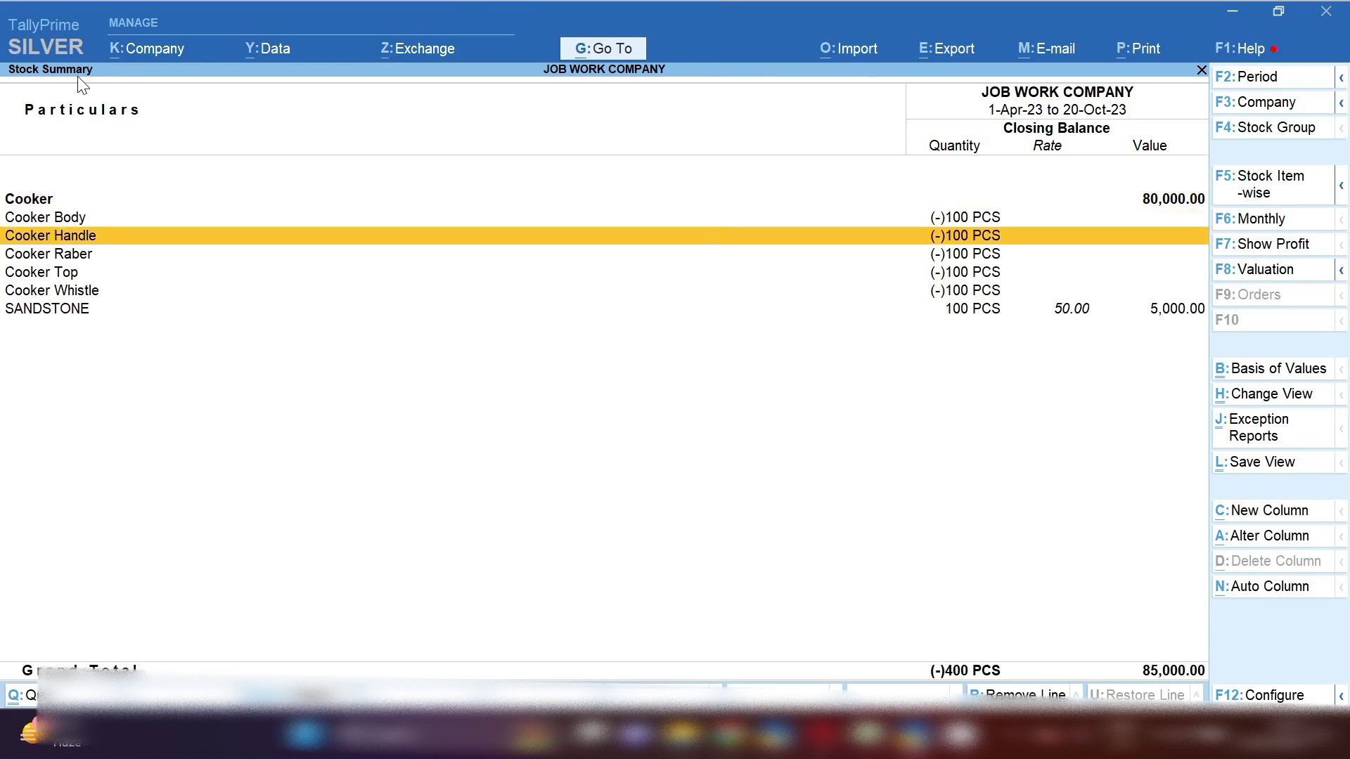
pyautogui.press('space')
pyautogui.press('space')
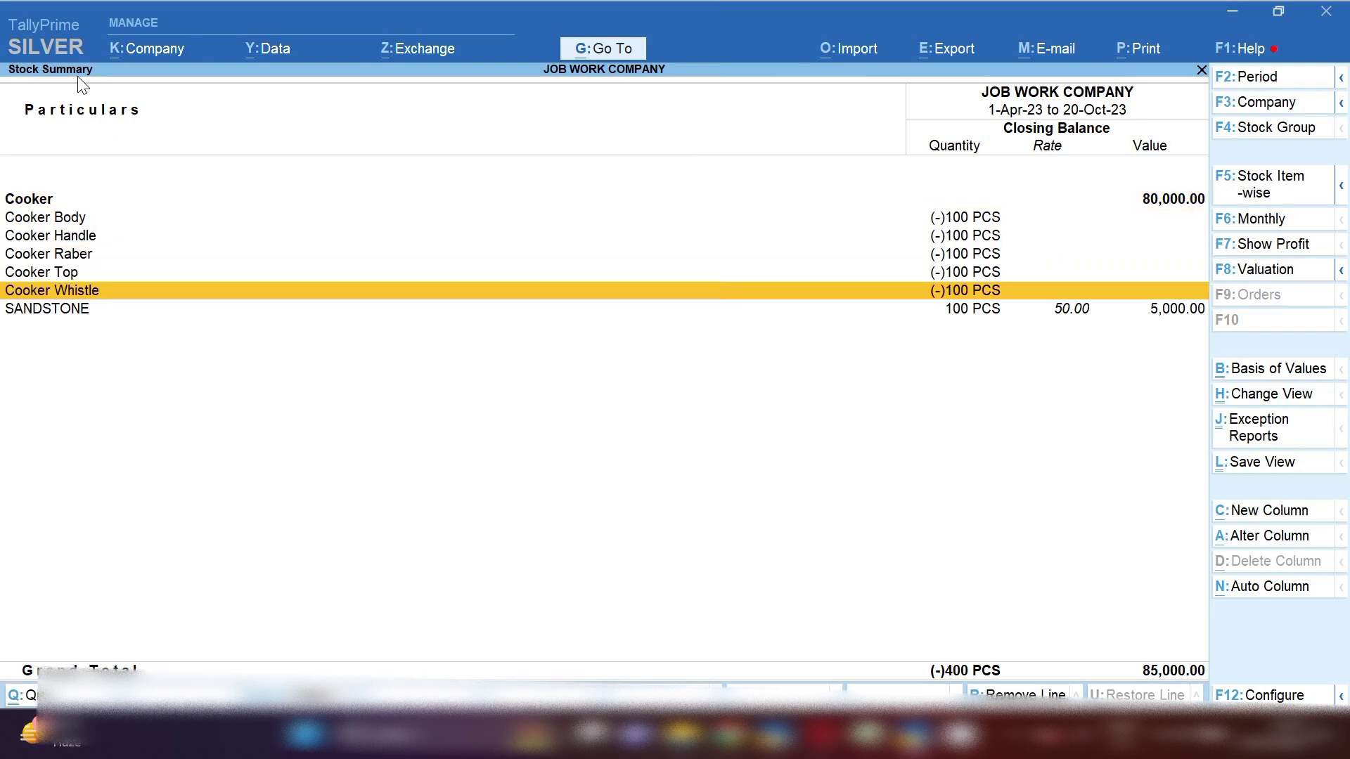
pyautogui.press('Up')
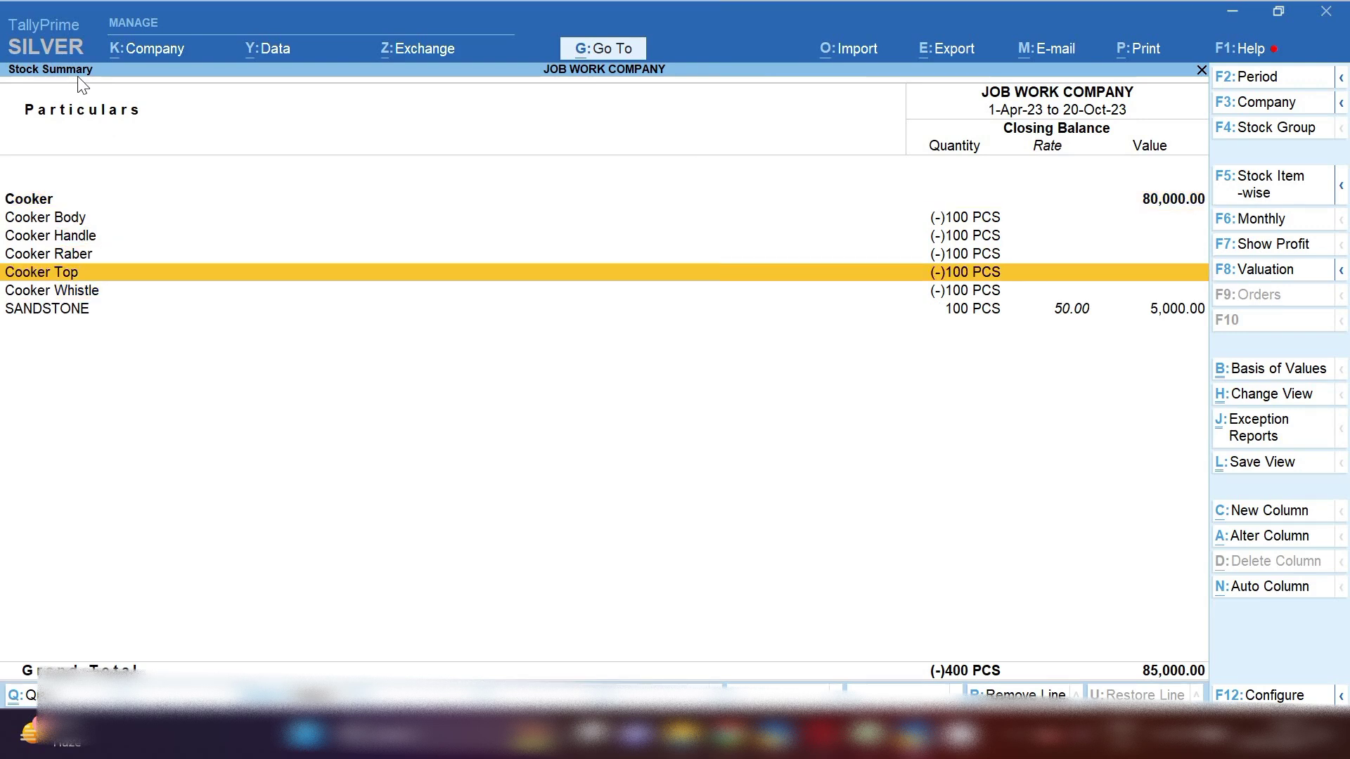
# - Examine the Pressure Cooker closing stock inside the Cooker group of the Stock Summary
pyautogui.press('Up')
pyautogui.press('Up')
pyautogui.press('Up')
pyautogui.press('Up')
pyautogui.press('Return')
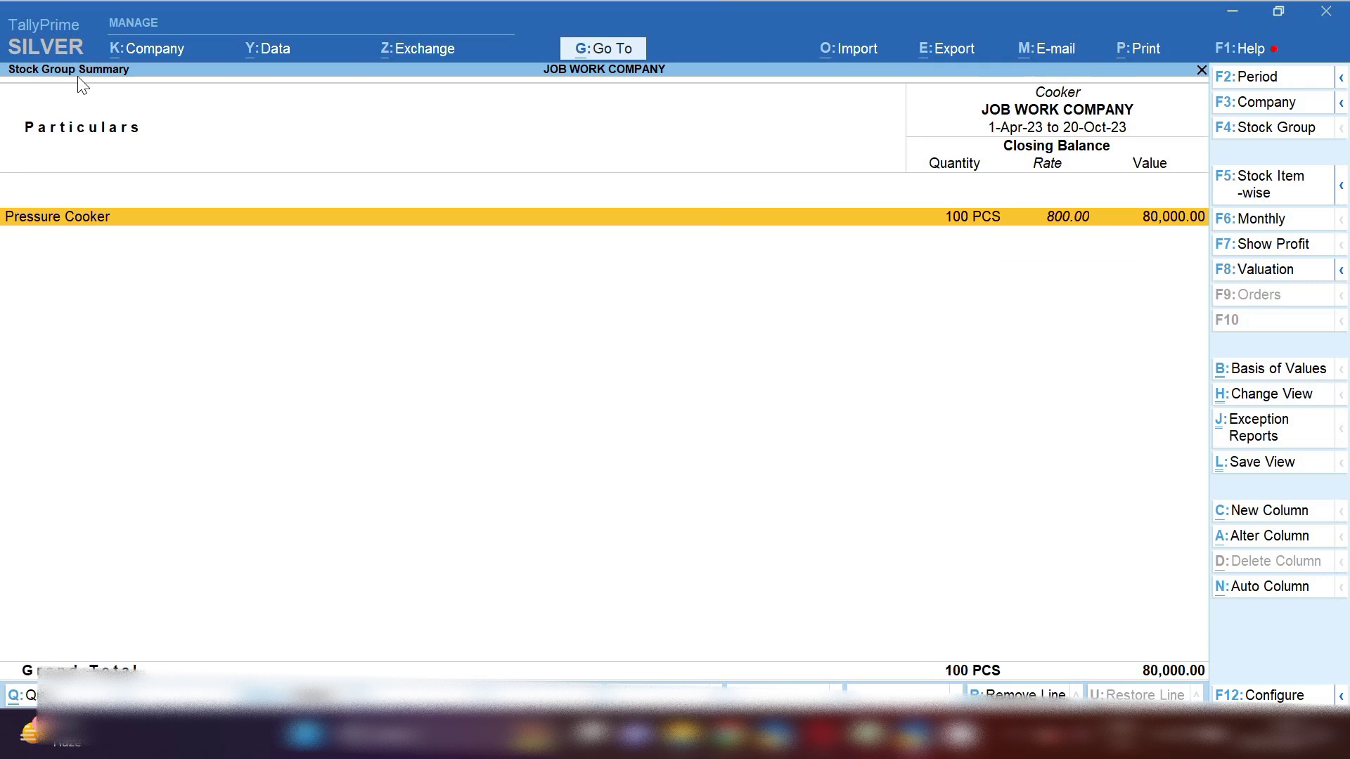
pyautogui.press('space')
pyautogui.press('Return')
# - Review the closing balances of the cooker components and SANDSTONE, and close the Stock Summary
pyautogui.press('Down')
pyautogui.press('Down')
pyautogui.press('Down')
pyautogui.press('Down')
pyautogui.press('Down')
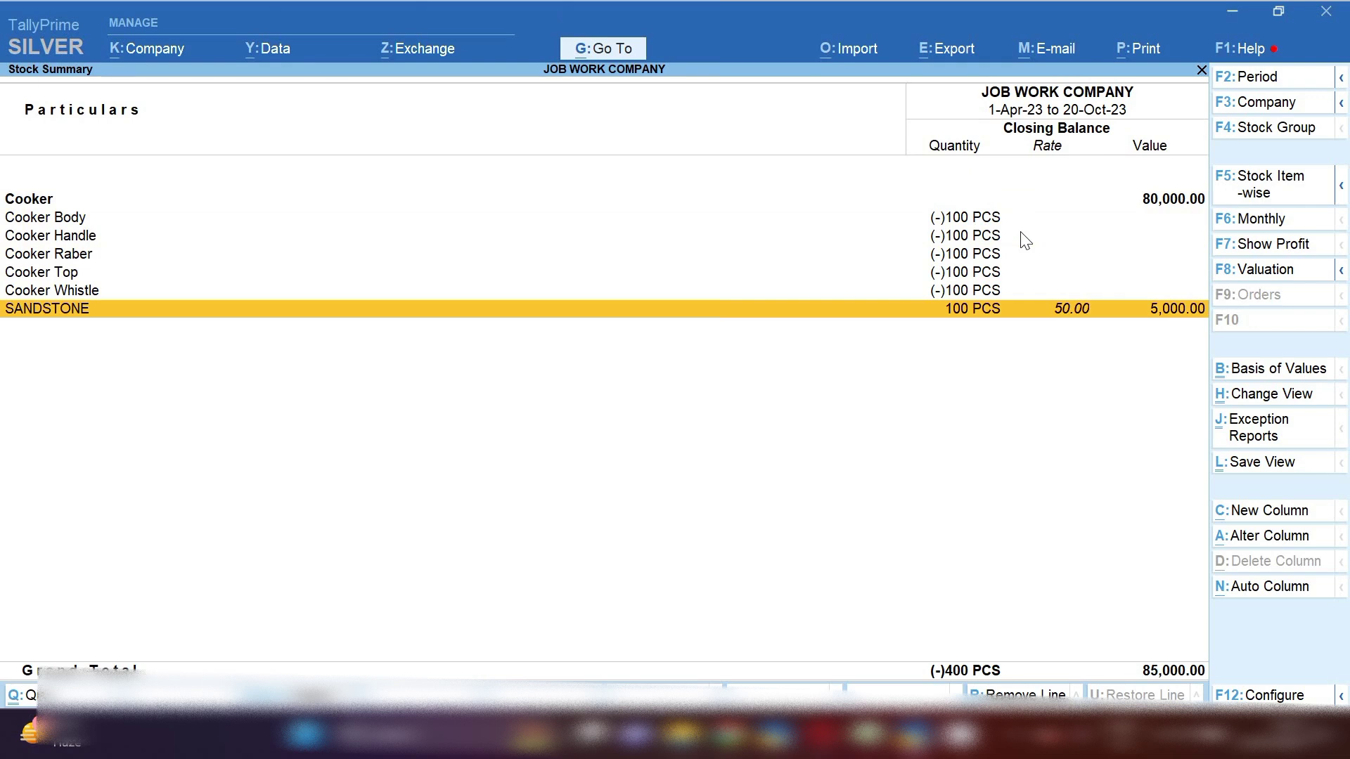
pyautogui.press('Up')
pyautogui.press('Up')
pyautogui.press('Up')
pyautogui.press('Up')
pyautogui.press('Up')
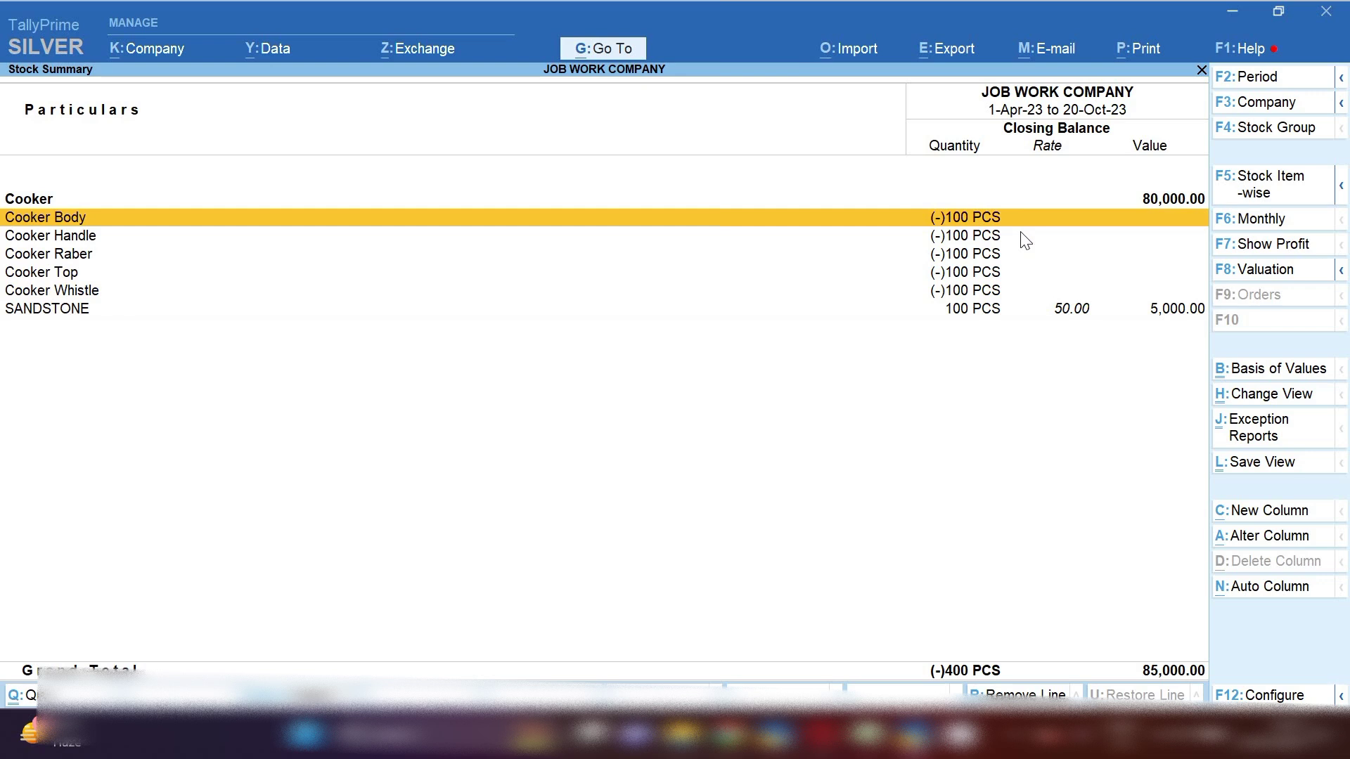
pyautogui.press('Escape')
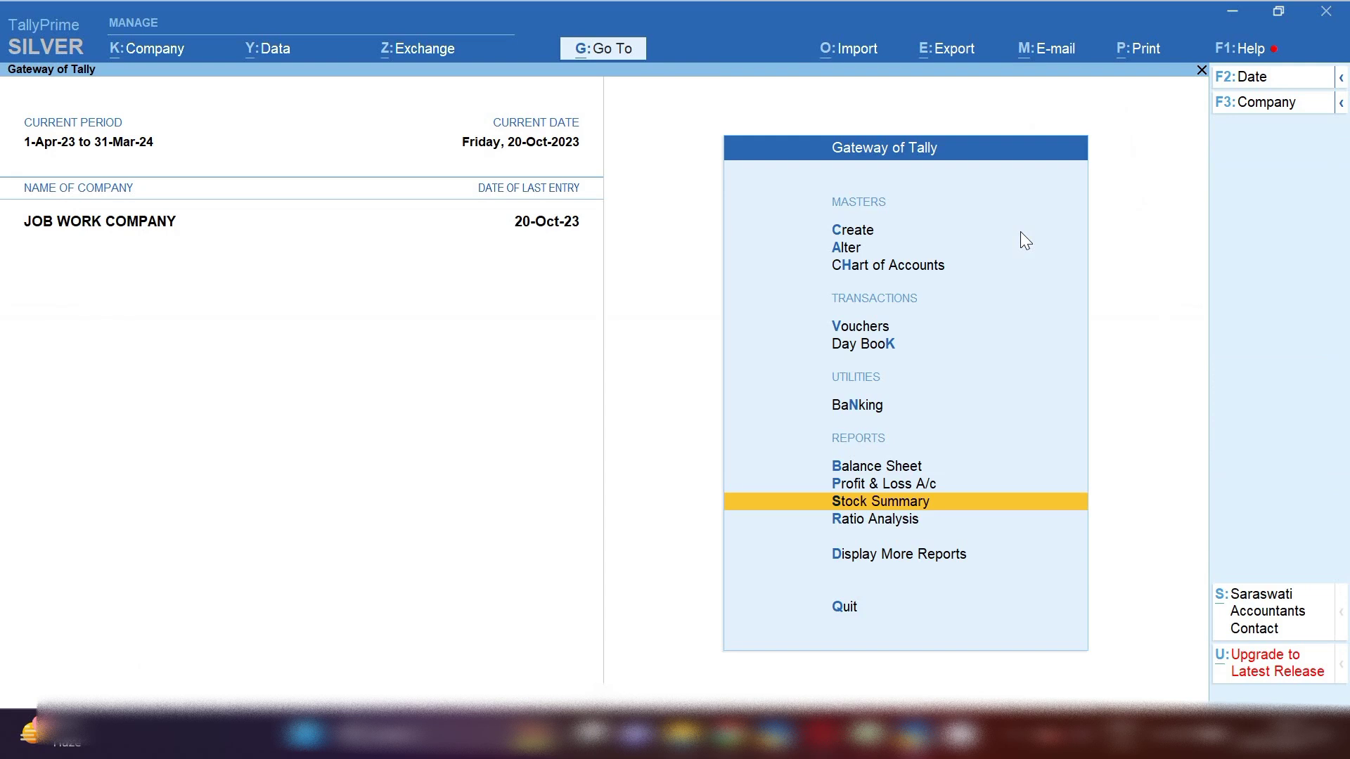
# - Start a Purchase voucher with supplier invoice number 654 dated 20-Oct-23
pyautogui.press('v')
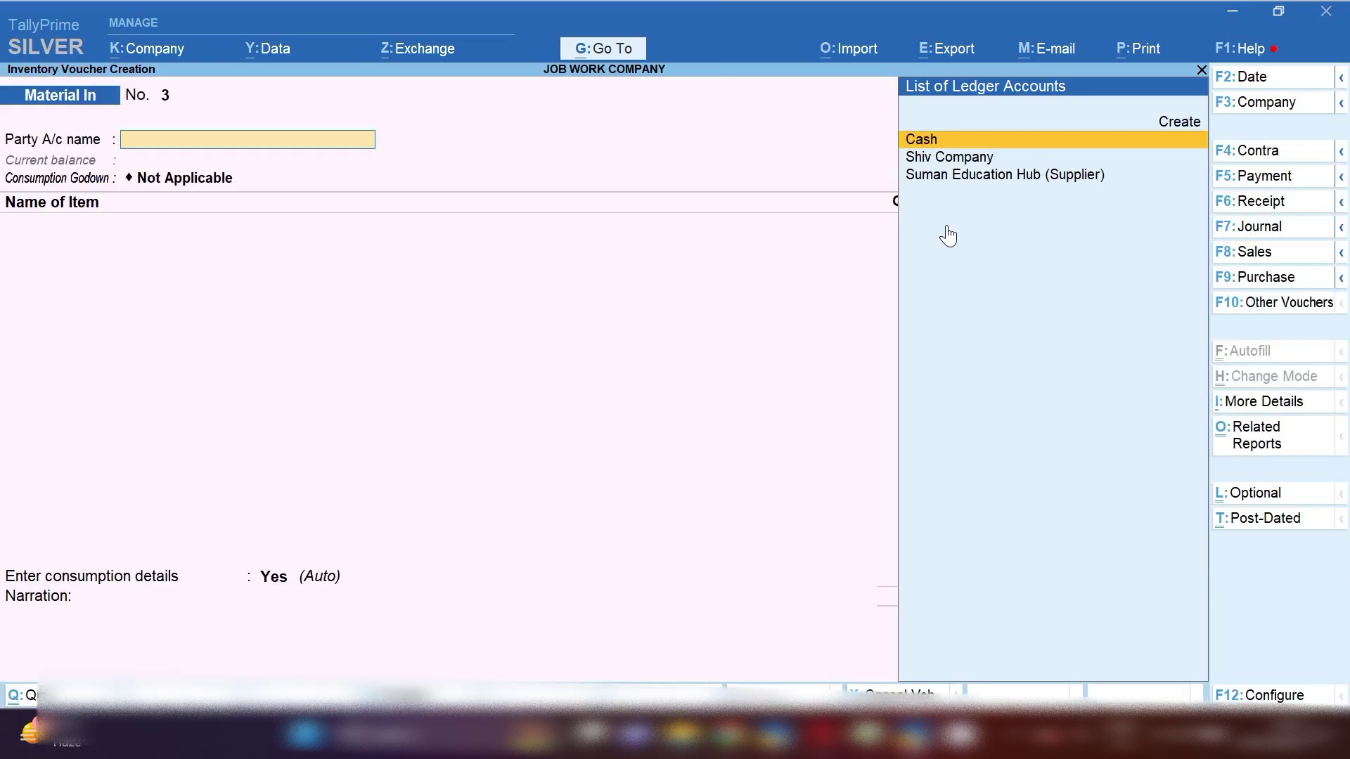
pyautogui.click(1253, 285)
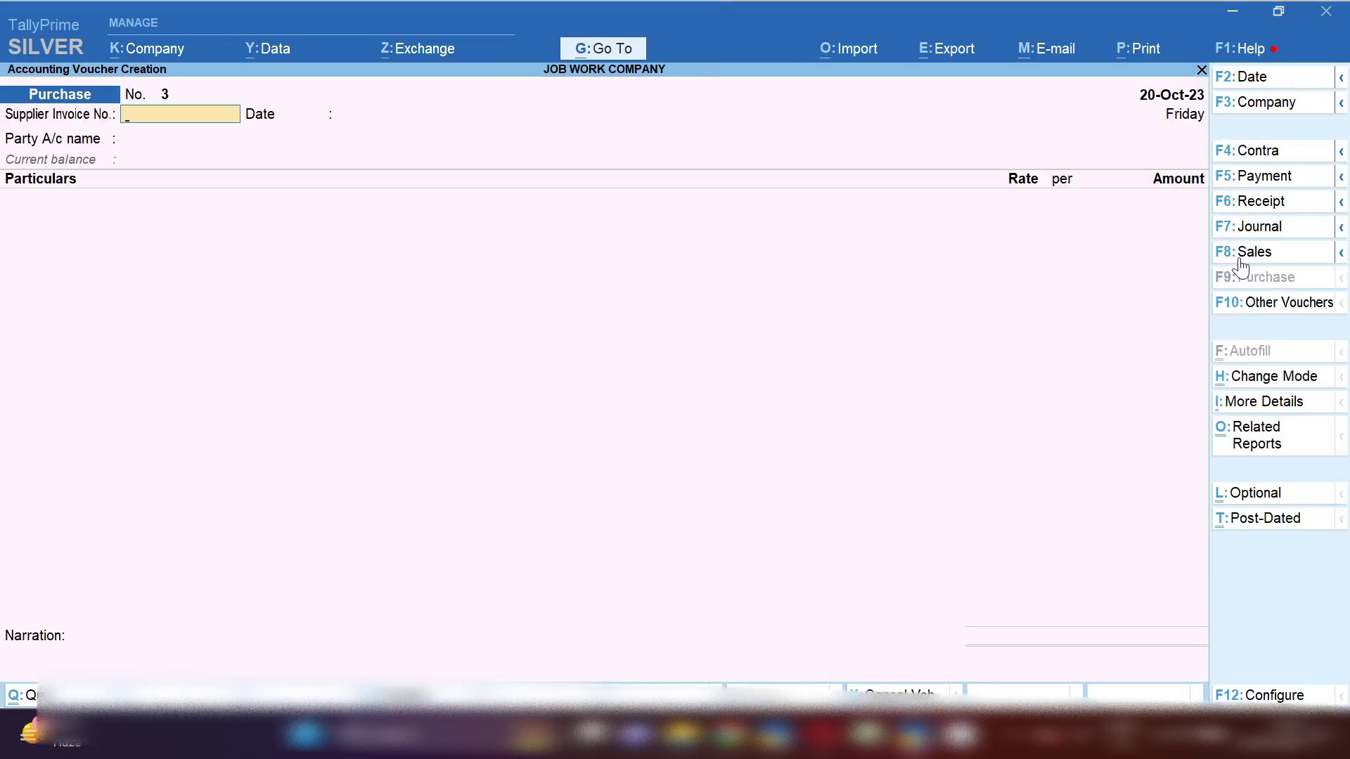
pyautogui.press('F2')
pyautogui.press('Escape')
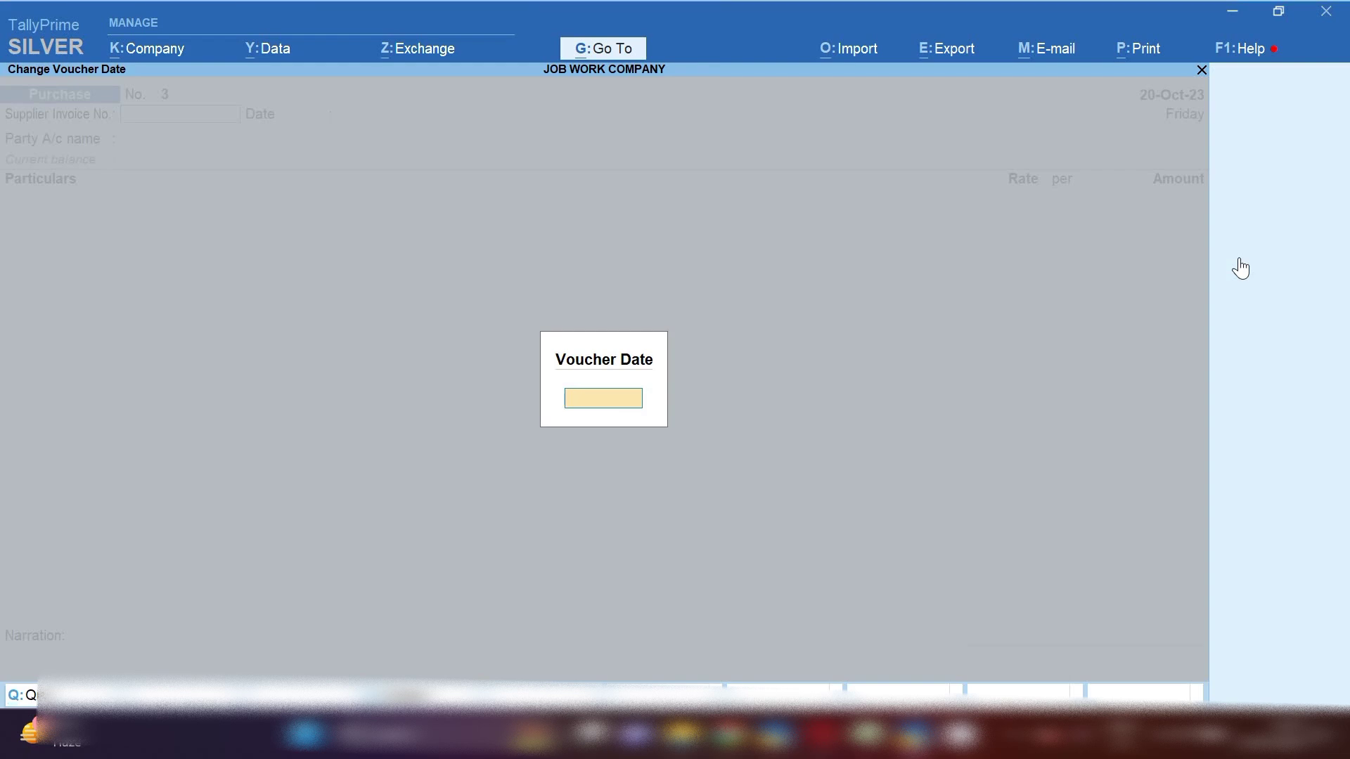
pyautogui.write('654')
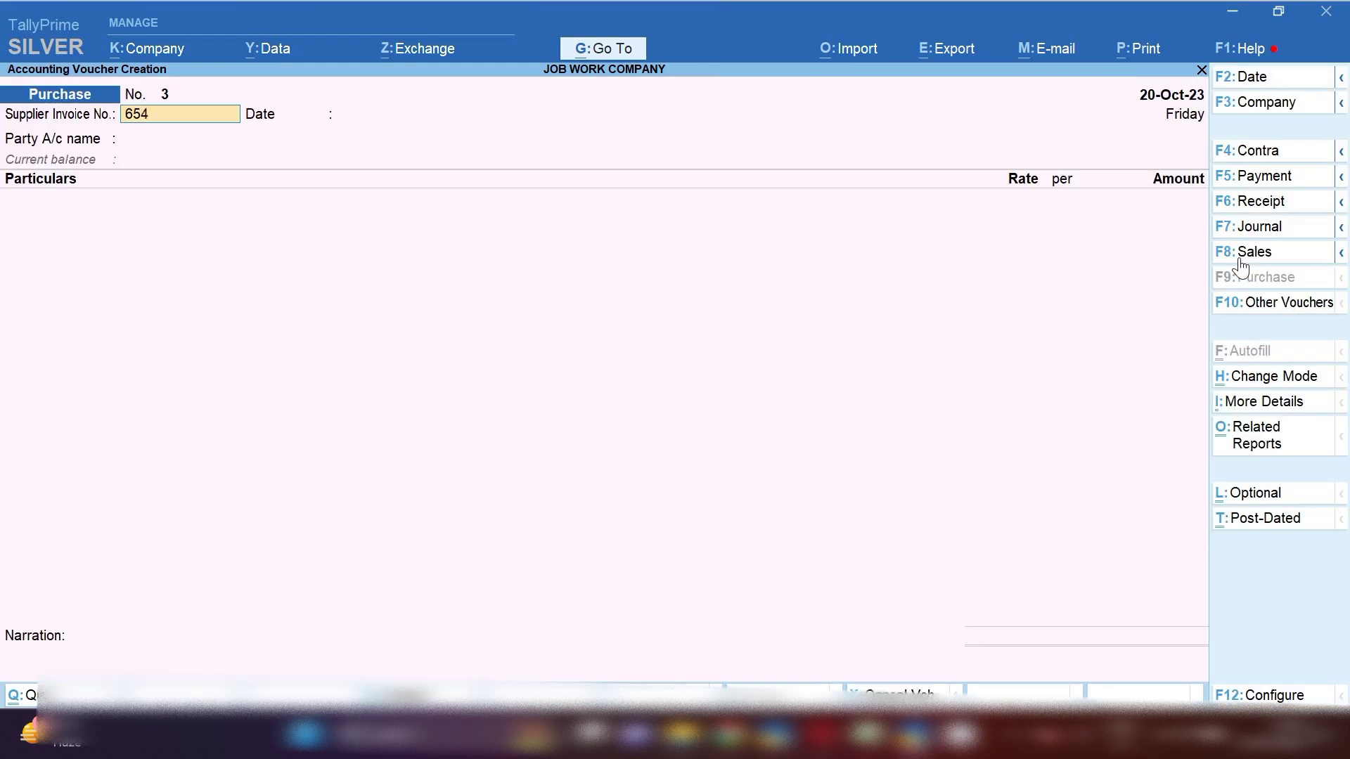
pyautogui.press('Return')
pyautogui.press('Return')
# - Select Shiv Company as the purchase's party account and accept its dispatch and party details as they stand
pyautogui.press('Down')
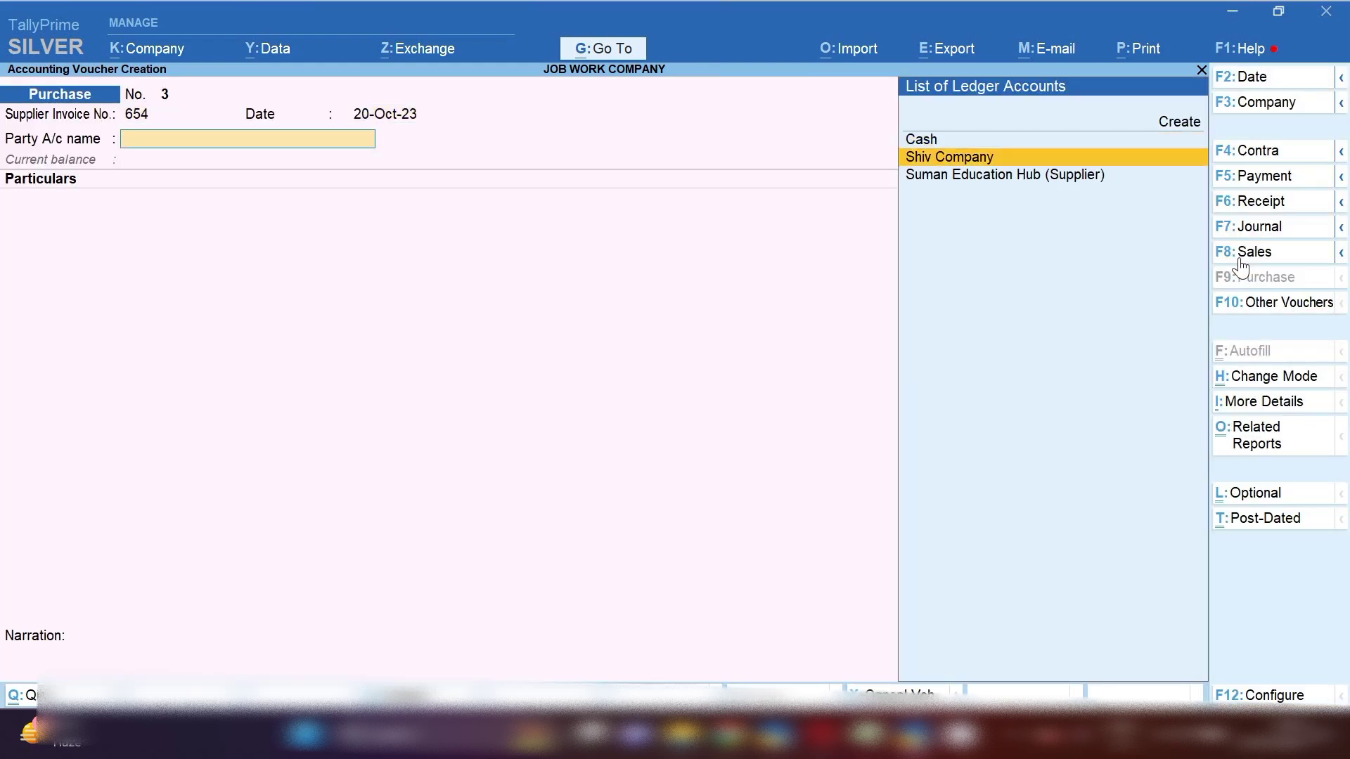
pyautogui.press('Return')
pyautogui.press('Return')
pyautogui.press('Return')
pyautogui.press('Return')
pyautogui.press('Return')
pyautogui.press('Return')
pyautogui.press('Return')
pyautogui.press('Return')
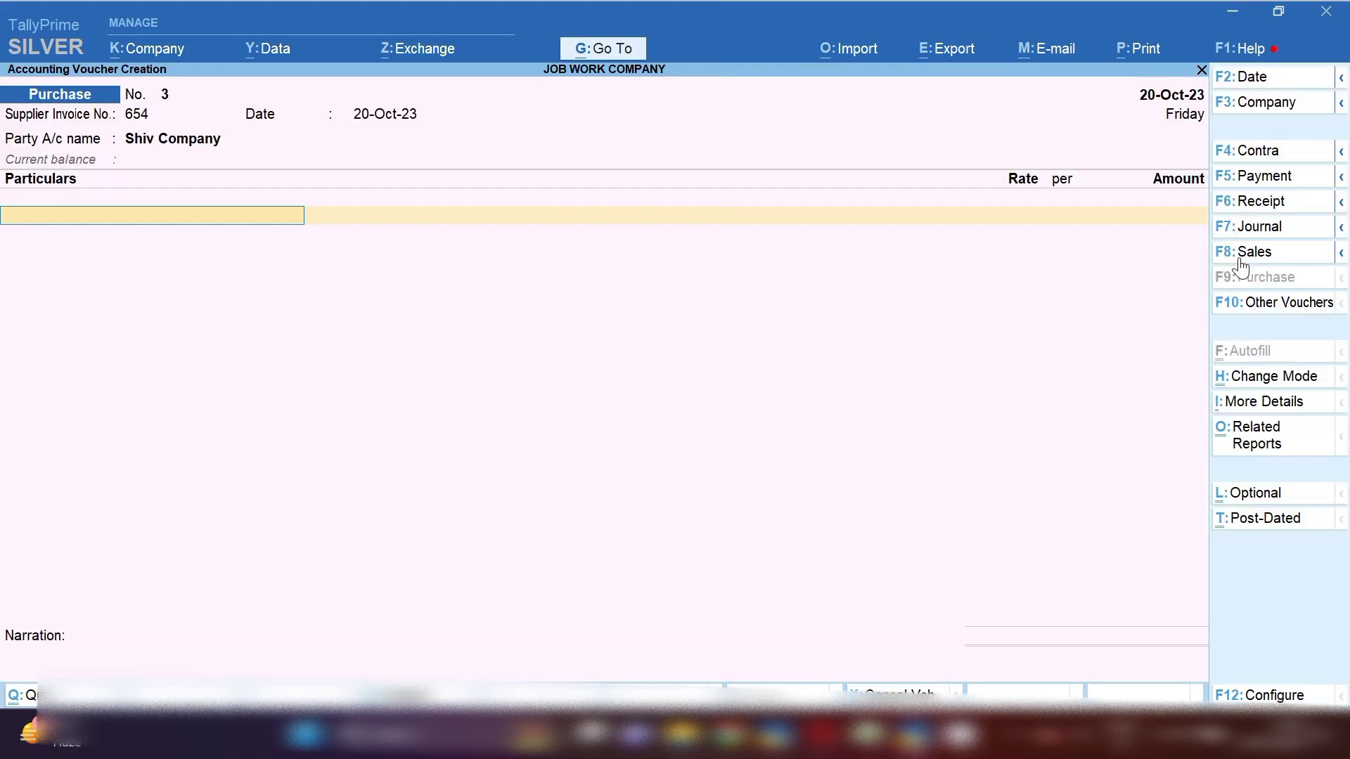
# - Choose the Job Work Charges ledger as the first particular of the purchase and leave its description
pyautogui.write('Job')
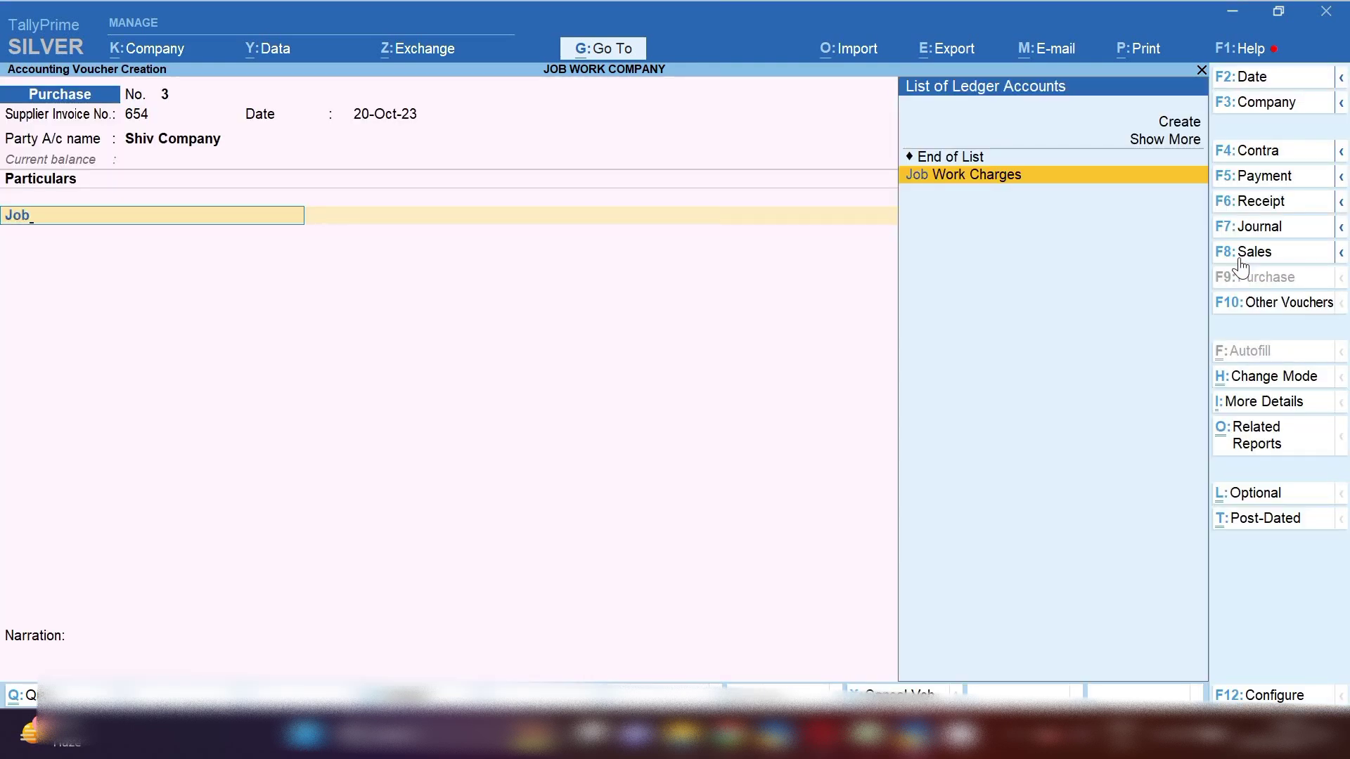
pyautogui.press('Return')
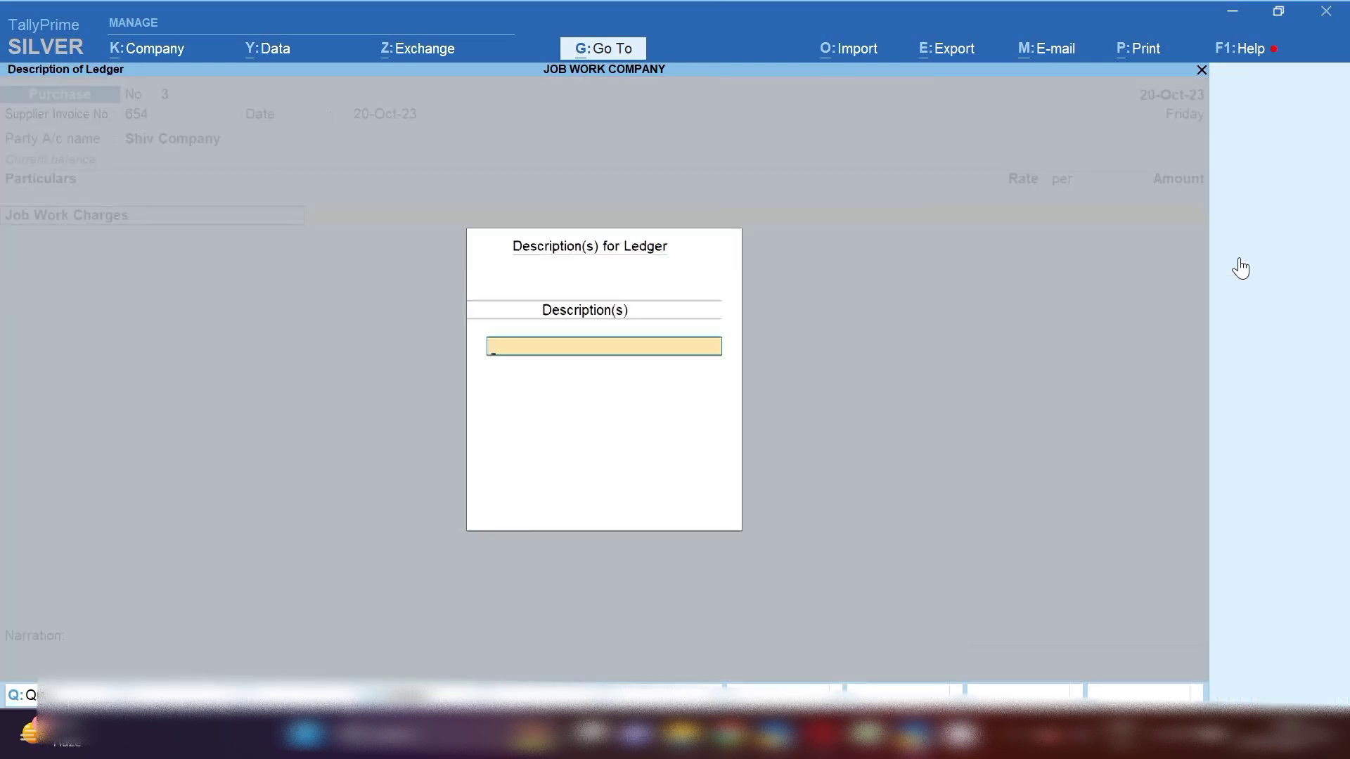
pyautogui.press('Escape')
# - Open the GST details of the Job Work Charges ledger from within the purchase voucher
pyautogui.hotkey('ctrl', 'Return')
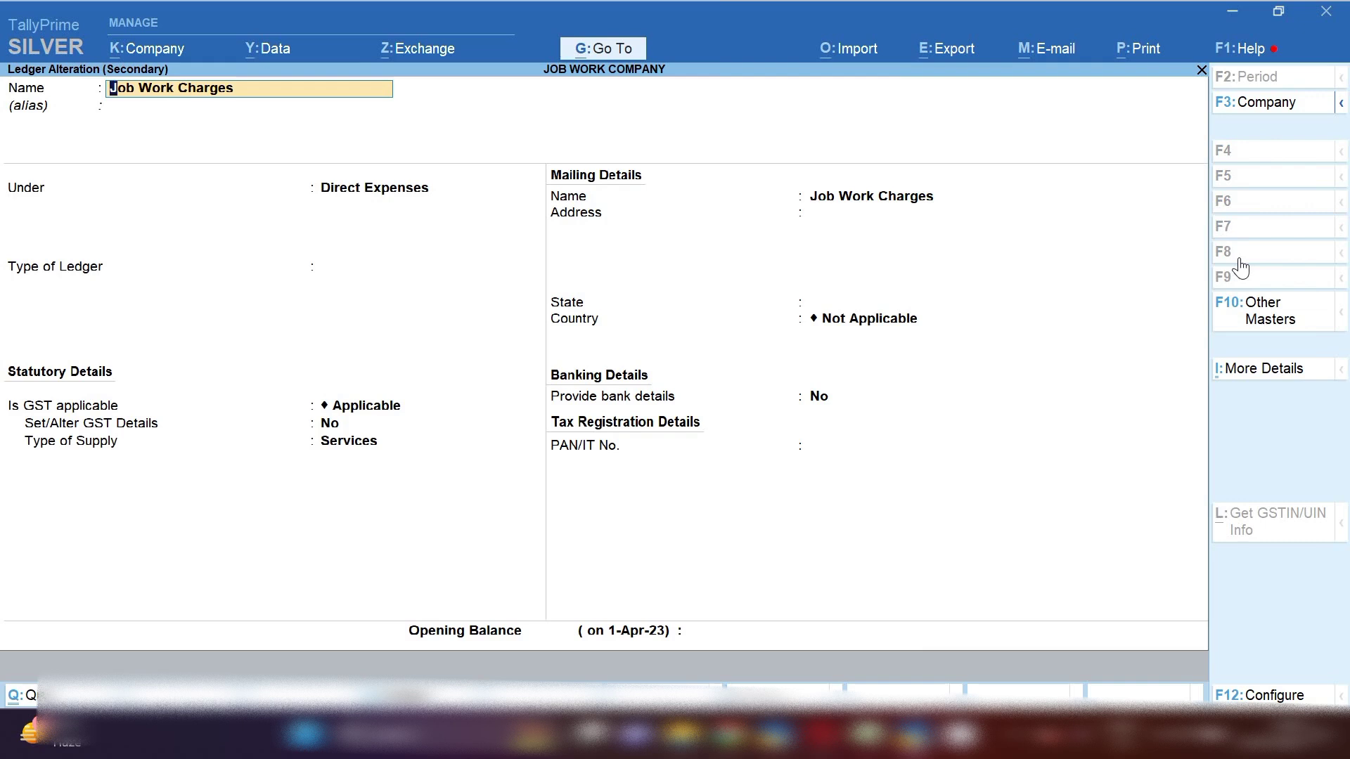
pyautogui.press('Return')
pyautogui.press('Return')
pyautogui.press('Return')
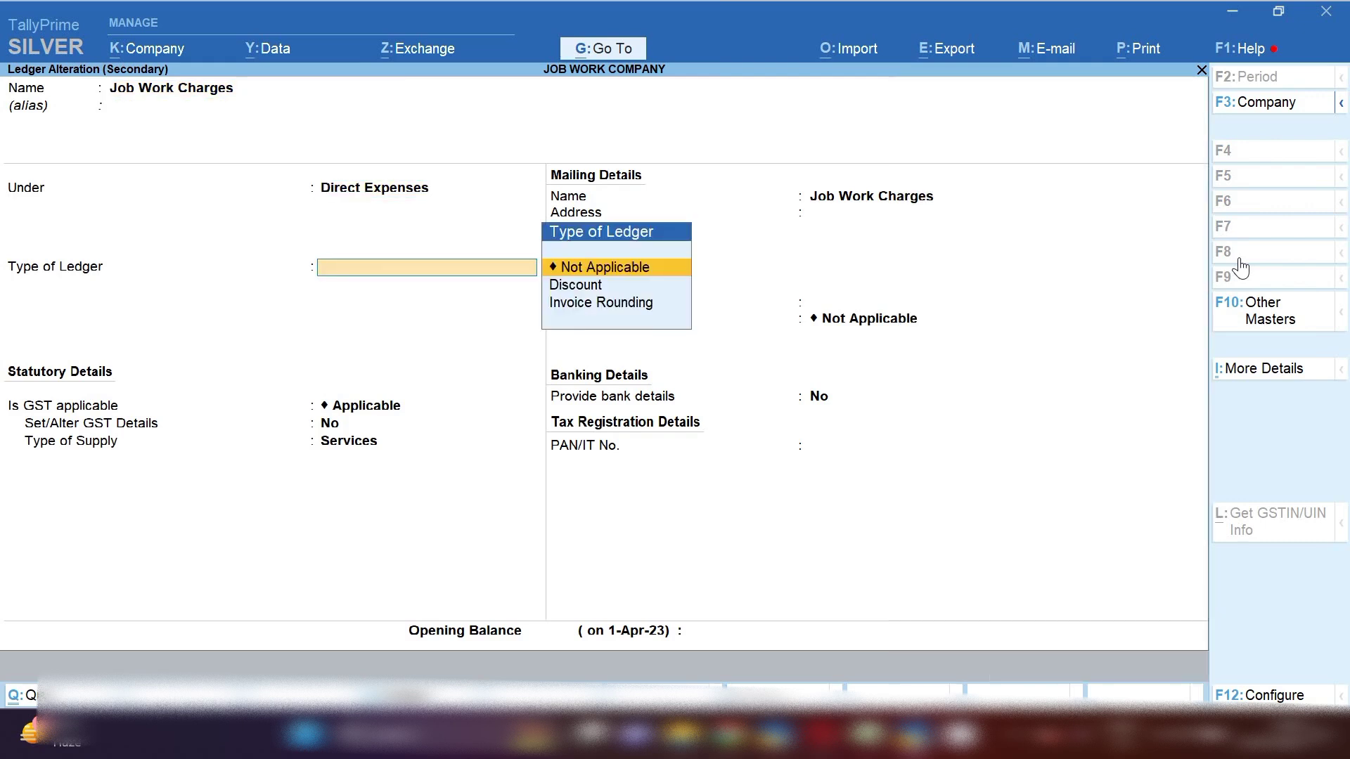
pyautogui.press('Return')
pyautogui.press('Return')
pyautogui.write('y')
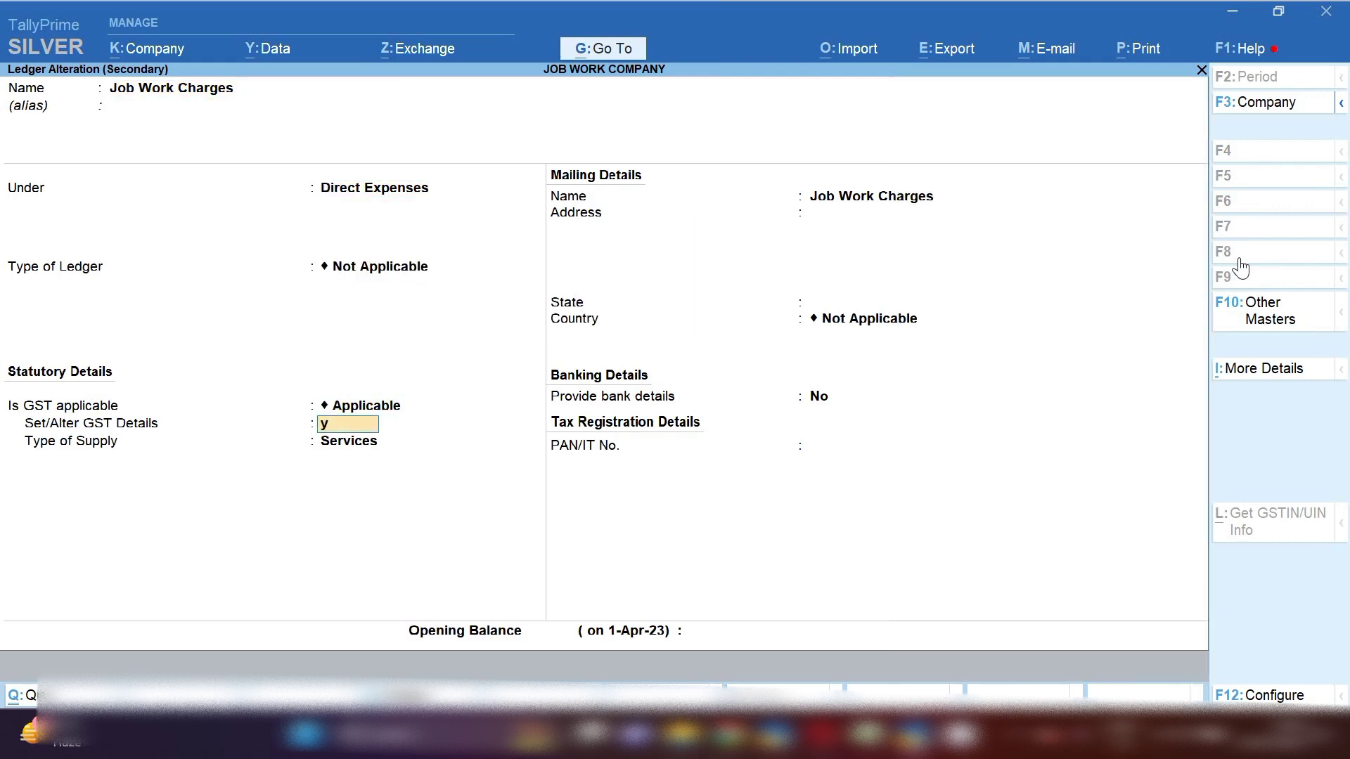
pyautogui.press('Return')
pyautogui.press('Return')
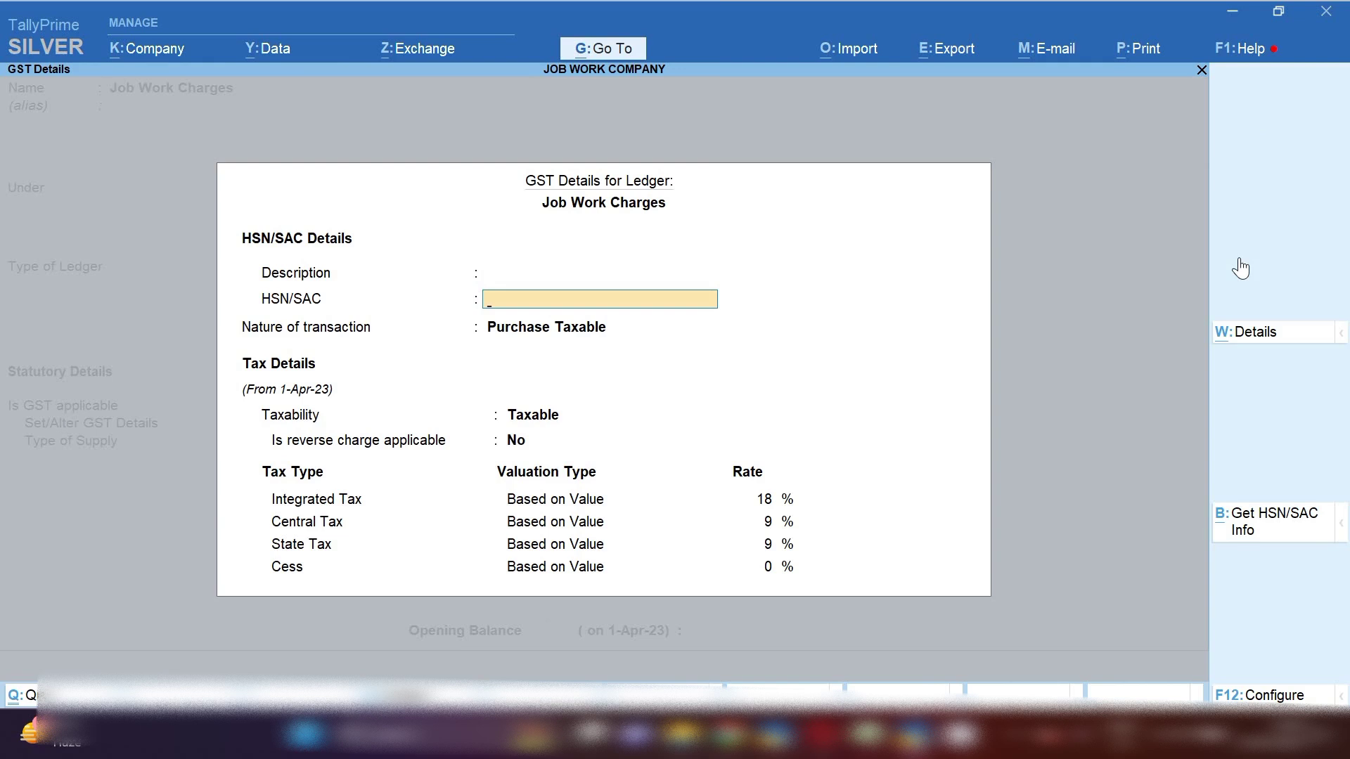
# - Examine the ledger's nature of transaction and GST rates, and quit the ledger alteration without saving
pyautogui.press('Return')
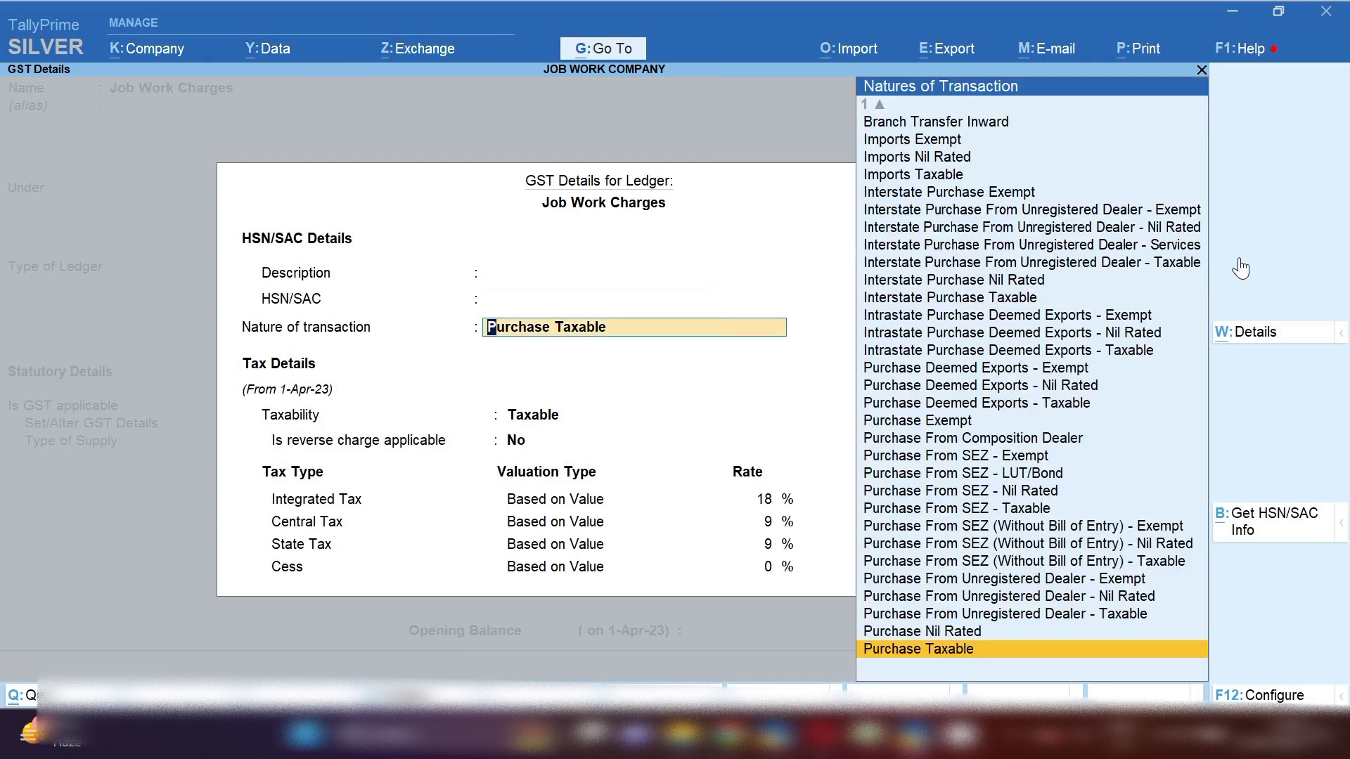
pyautogui.press('Return')
pyautogui.press('Return')
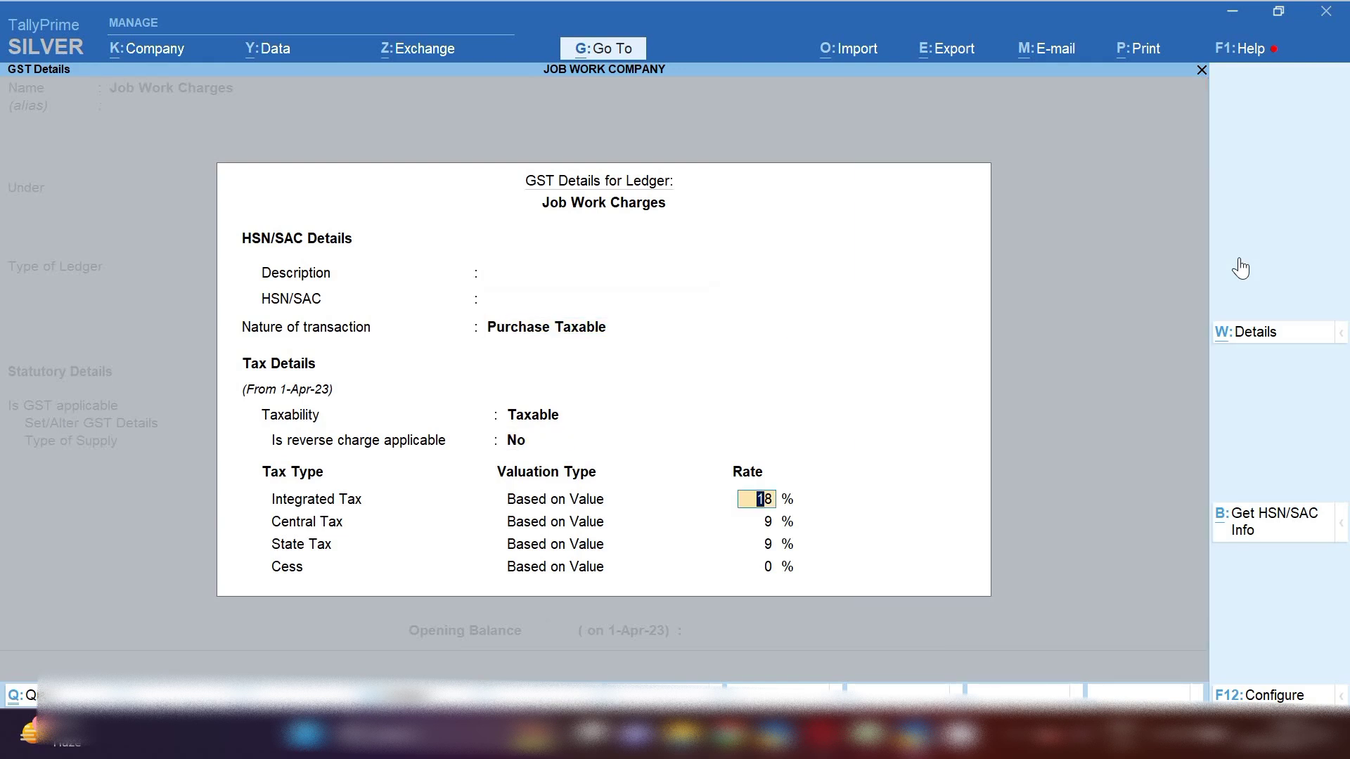
pyautogui.press('BackSpace')
pyautogui.press('Escape')
pyautogui.press('y')
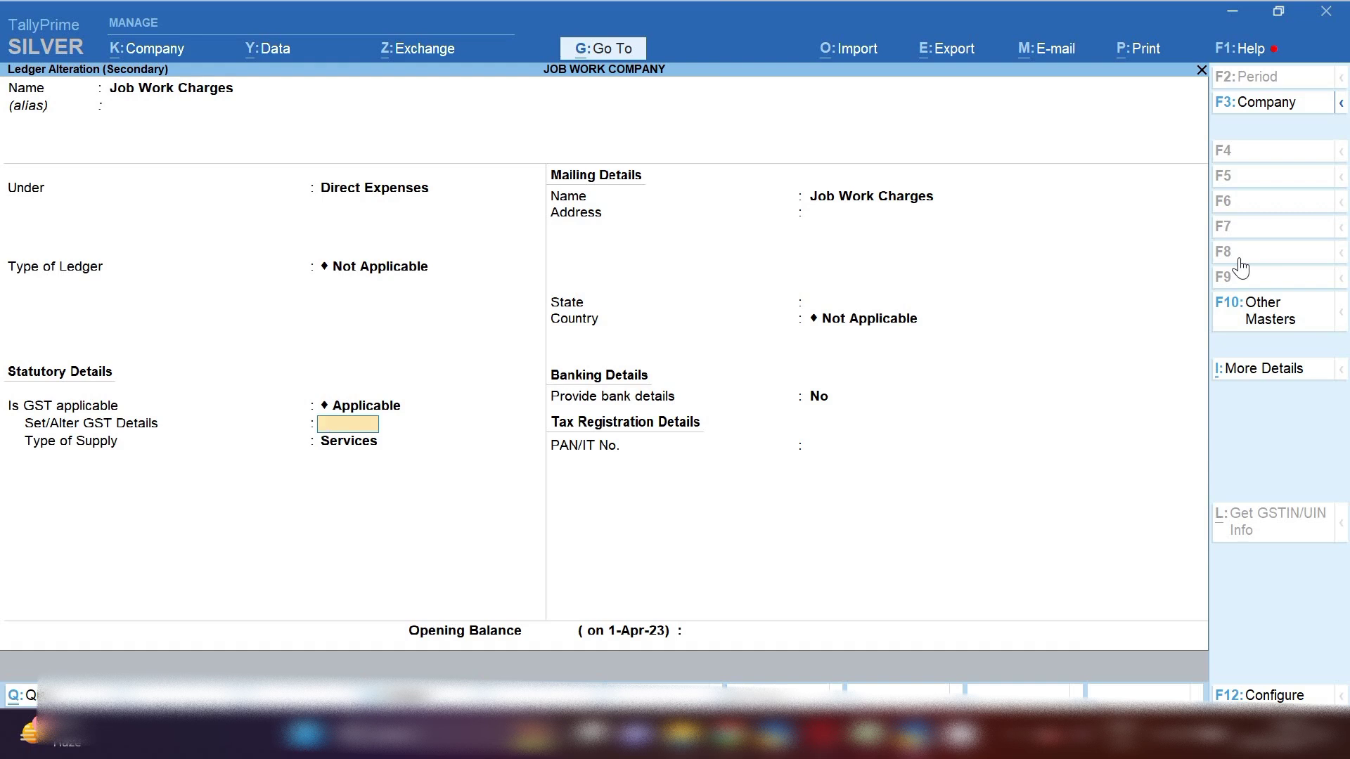
pyautogui.press('Escape')
pyautogui.press('y')
# - Accept Job Work Charges with a blank description and set its amount to 30,000
pyautogui.press('Return')
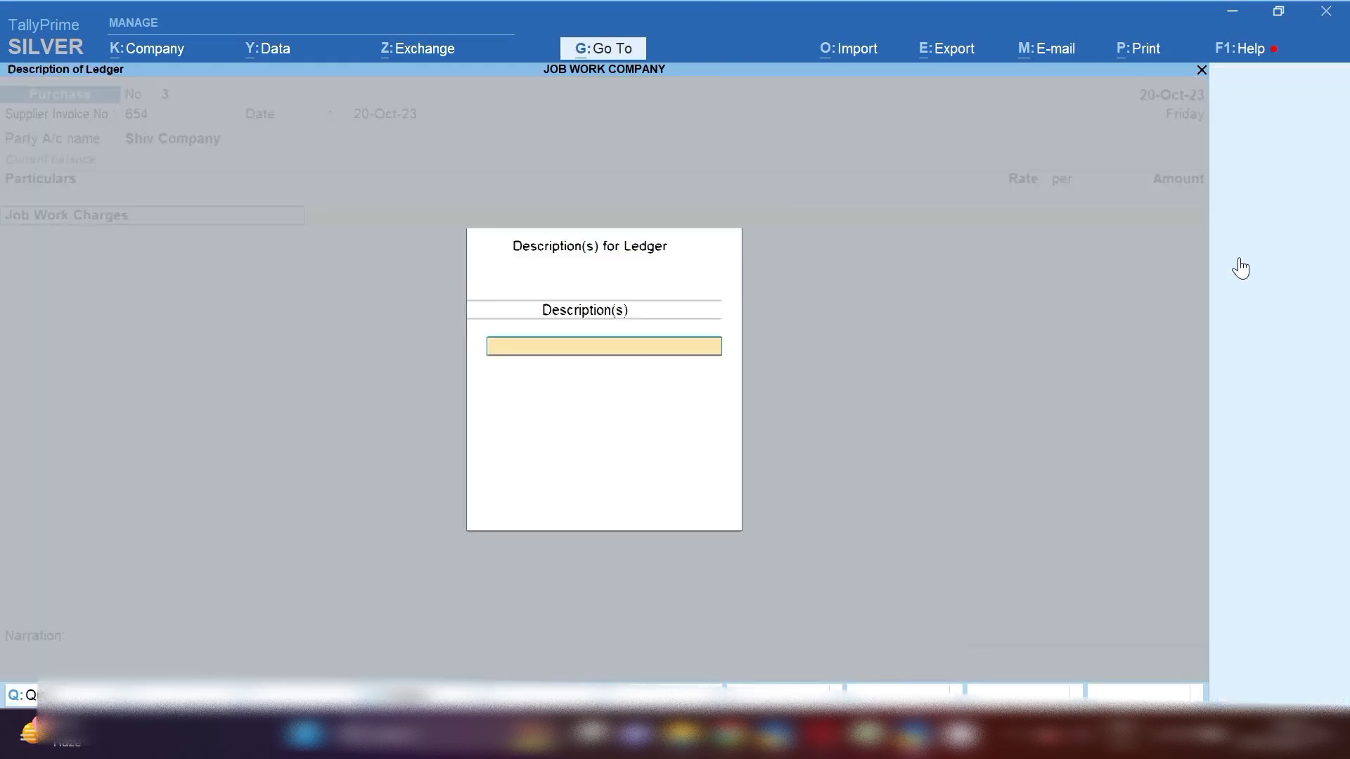
pyautogui.press('Return')
pyautogui.write('0000')
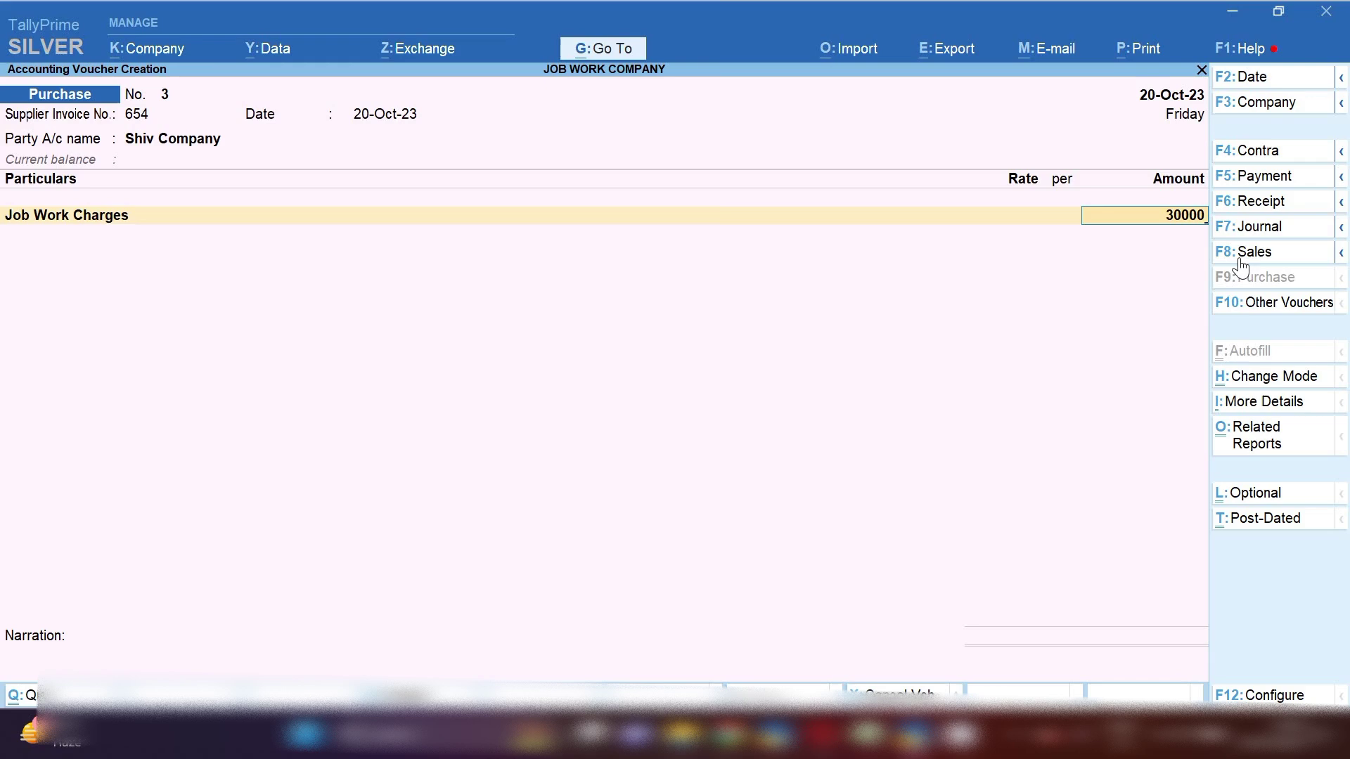
pyautogui.press('Return')
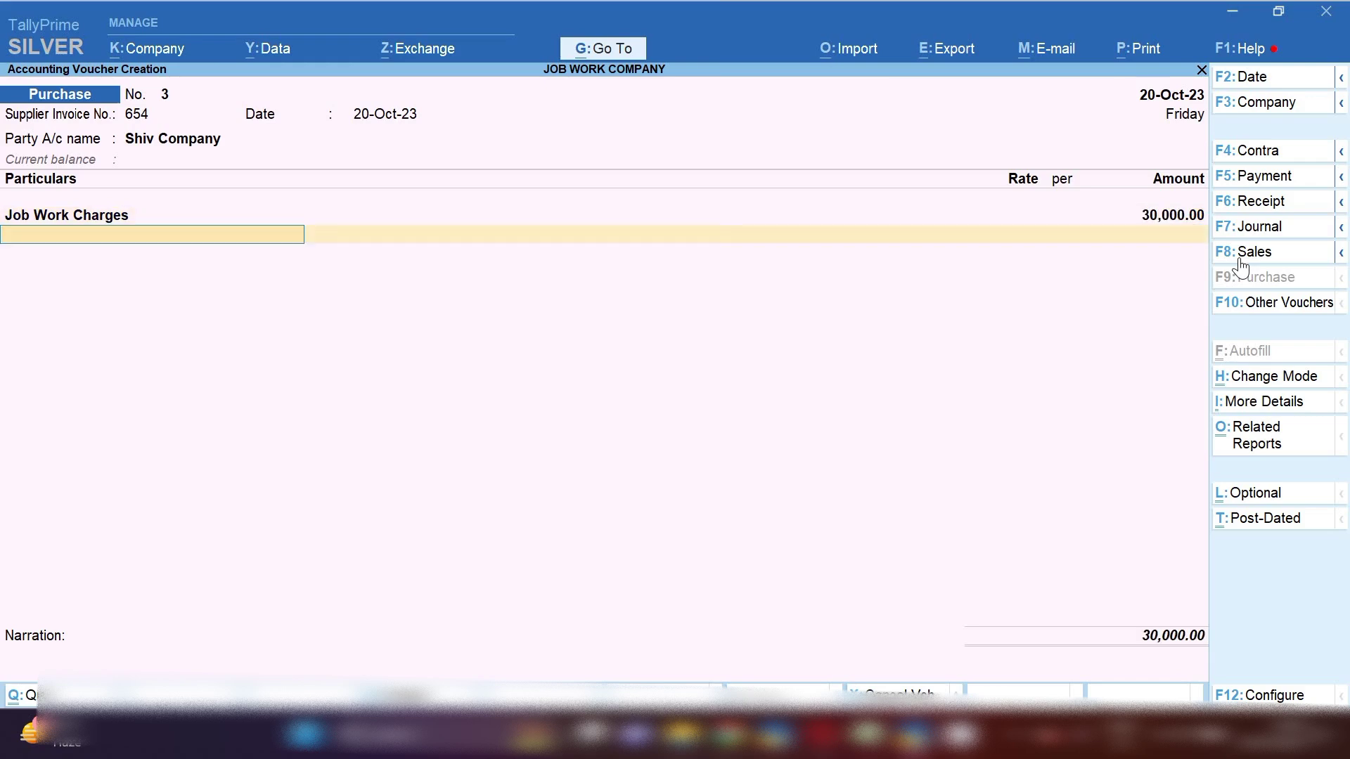
# - Add the Cgst and Sgst ledgers with their calculated amounts and save the Purchase voucher
pyautogui.write('cgst')
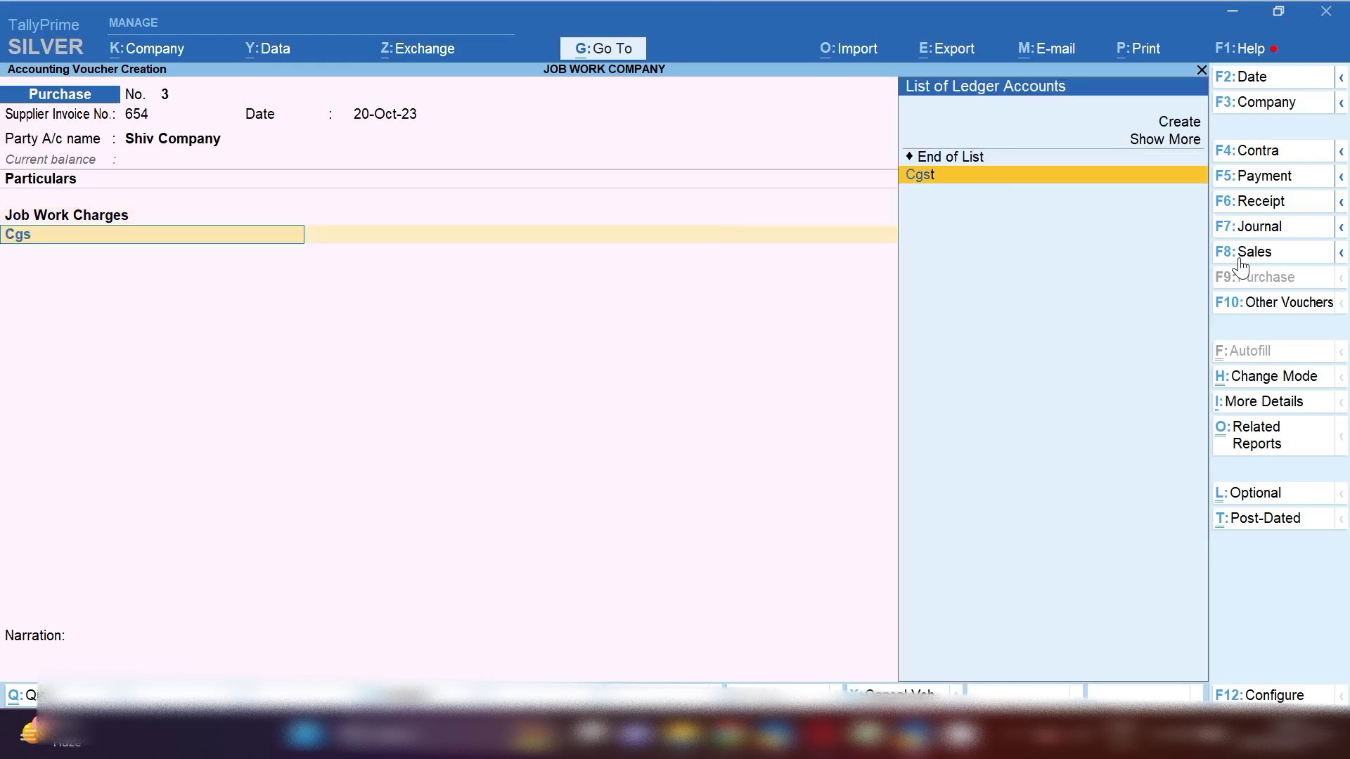
pyautogui.press('Return')
pyautogui.press('Return')
pyautogui.press('Return')
pyautogui.write('Sgs')
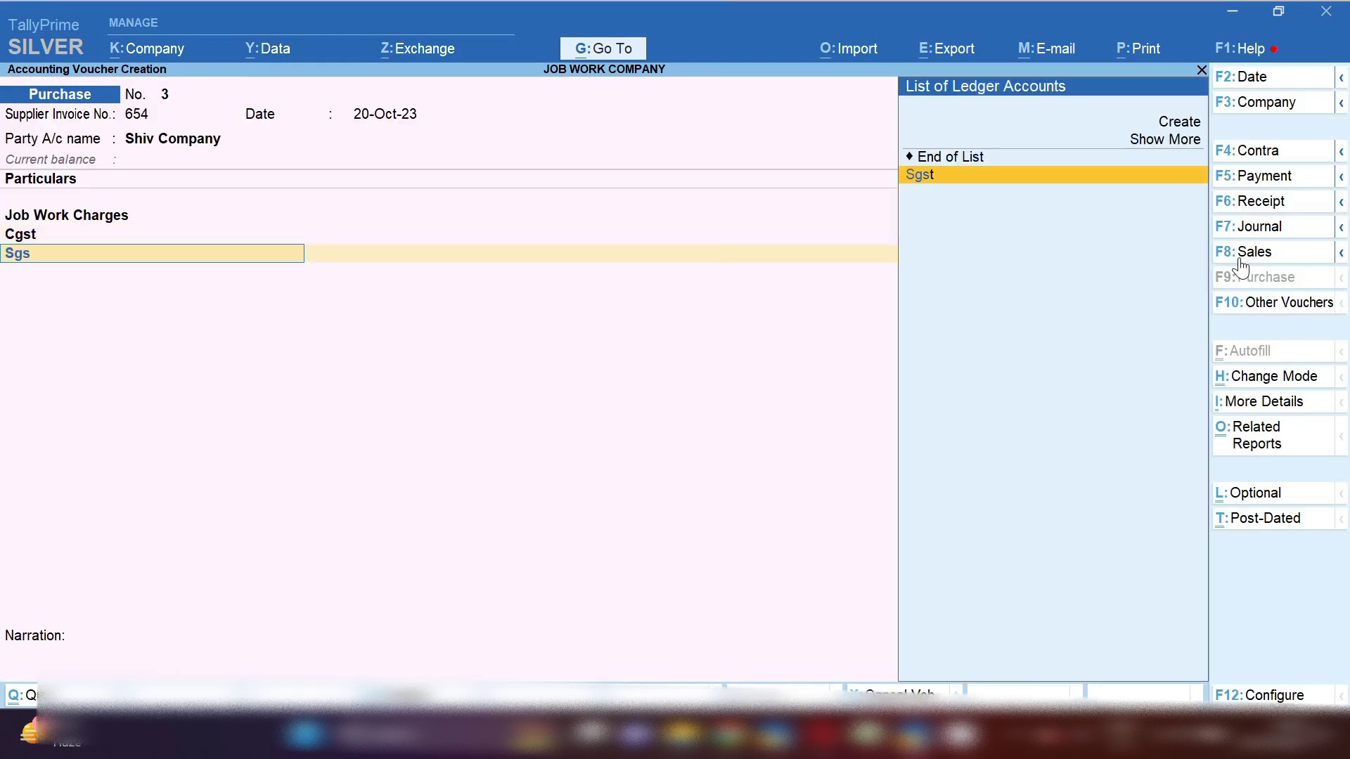
pyautogui.press('Return')
pyautogui.press('Return')
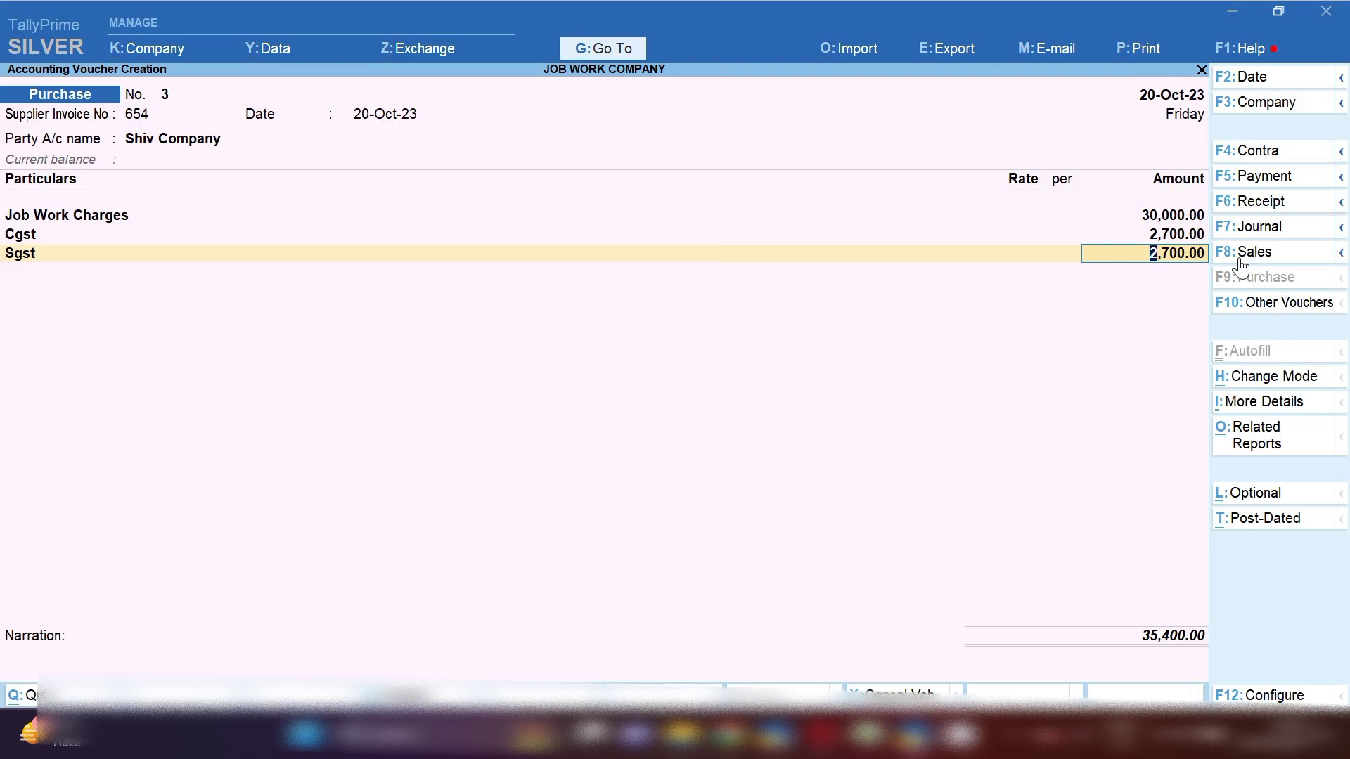
pyautogui.hotkey('ctrl', 'a')
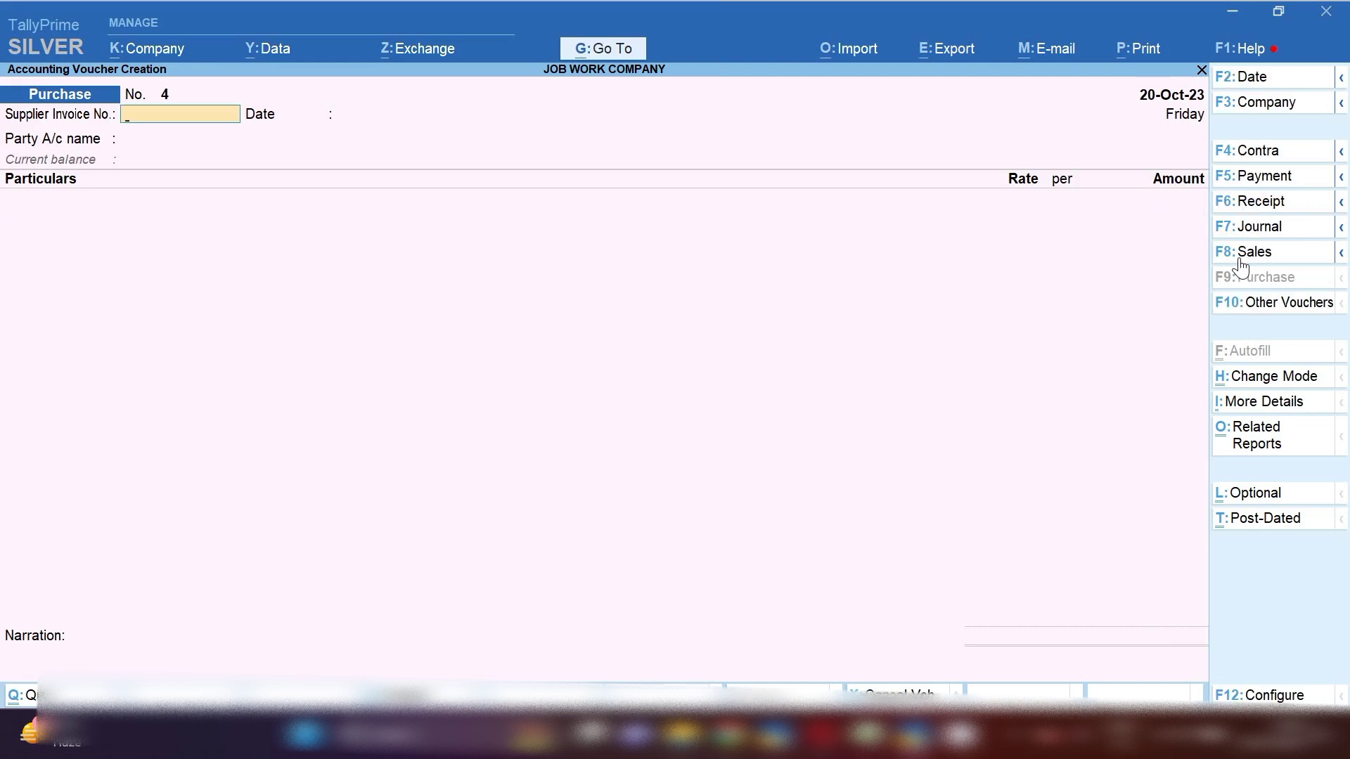
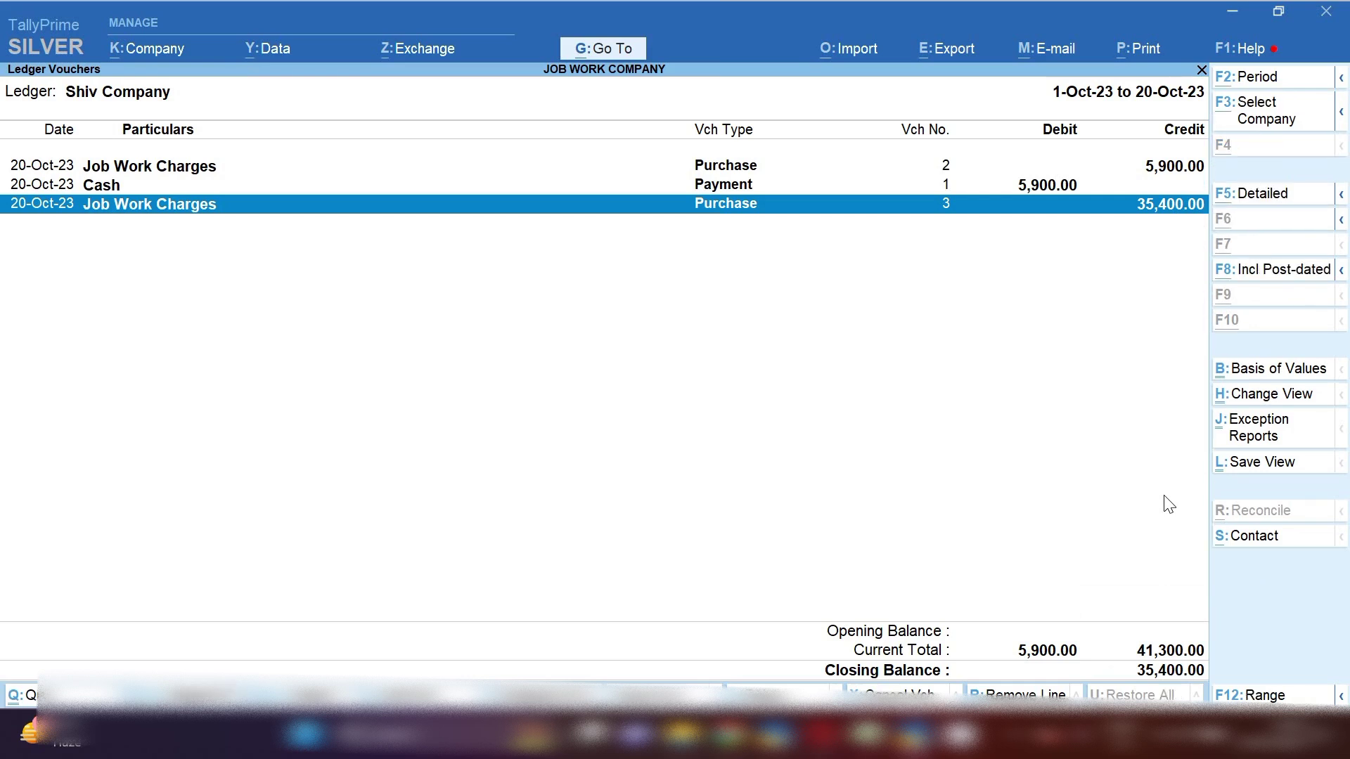
# - Add a Payment voucher from the Shiv Company ledger report and debit Shiv Company
pyautogui.hotkey('alt', 'a')
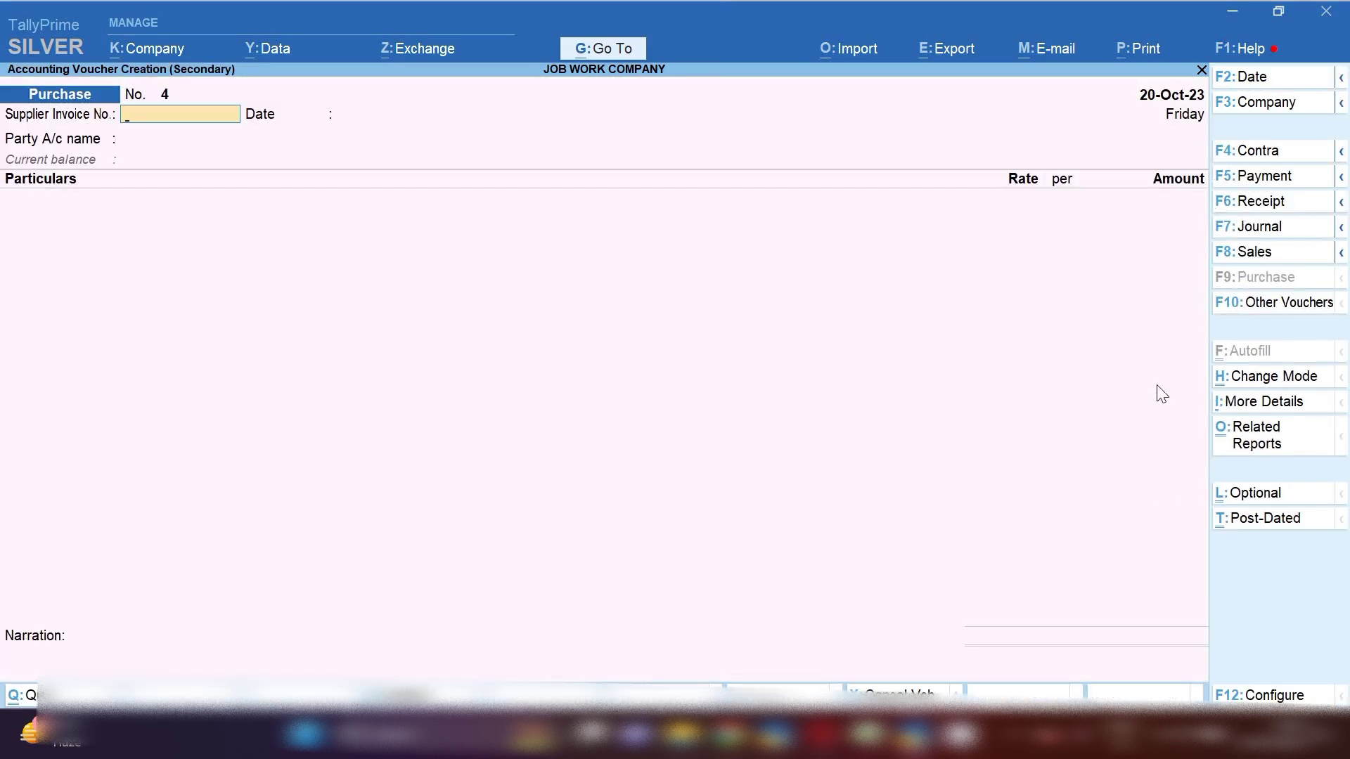
pyautogui.click(1264, 176)
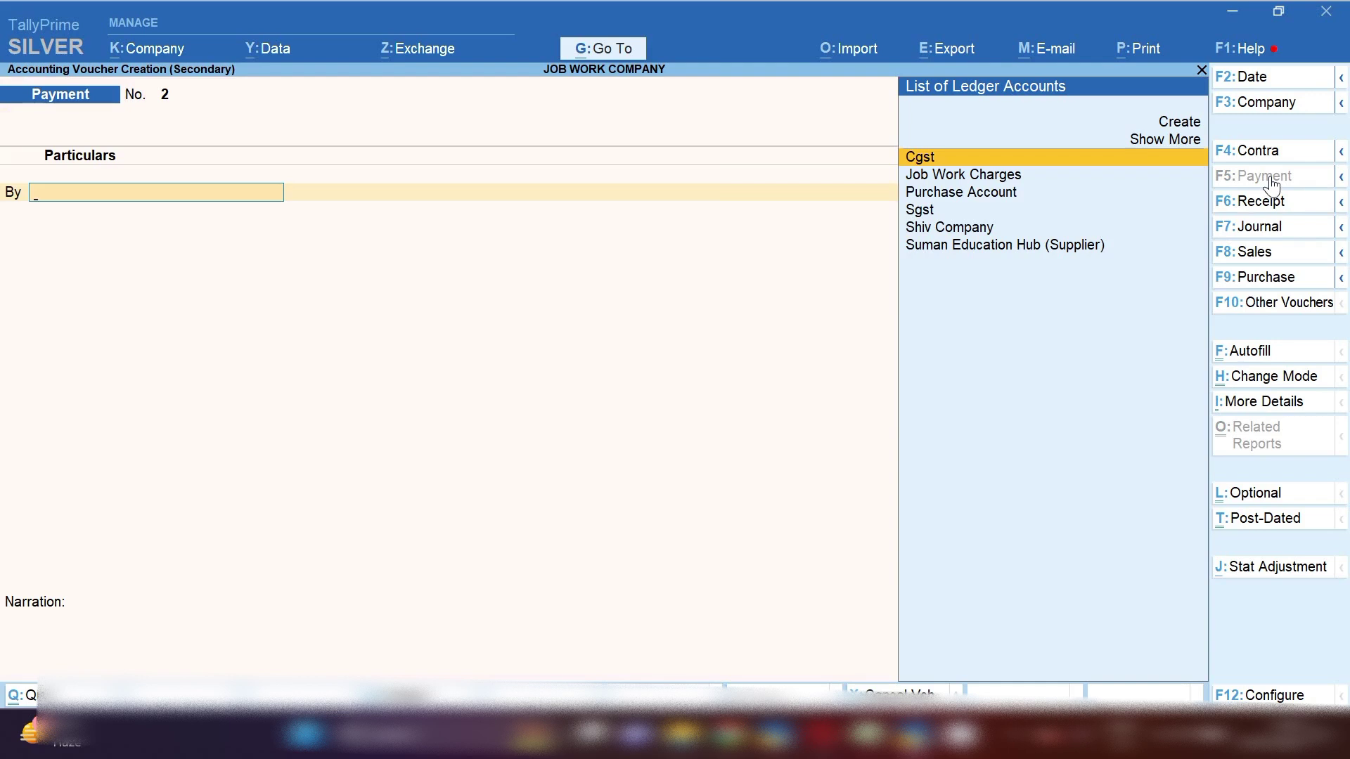
pyautogui.press('Down')
pyautogui.press('Down')
pyautogui.press('Down')
pyautogui.press('Down')
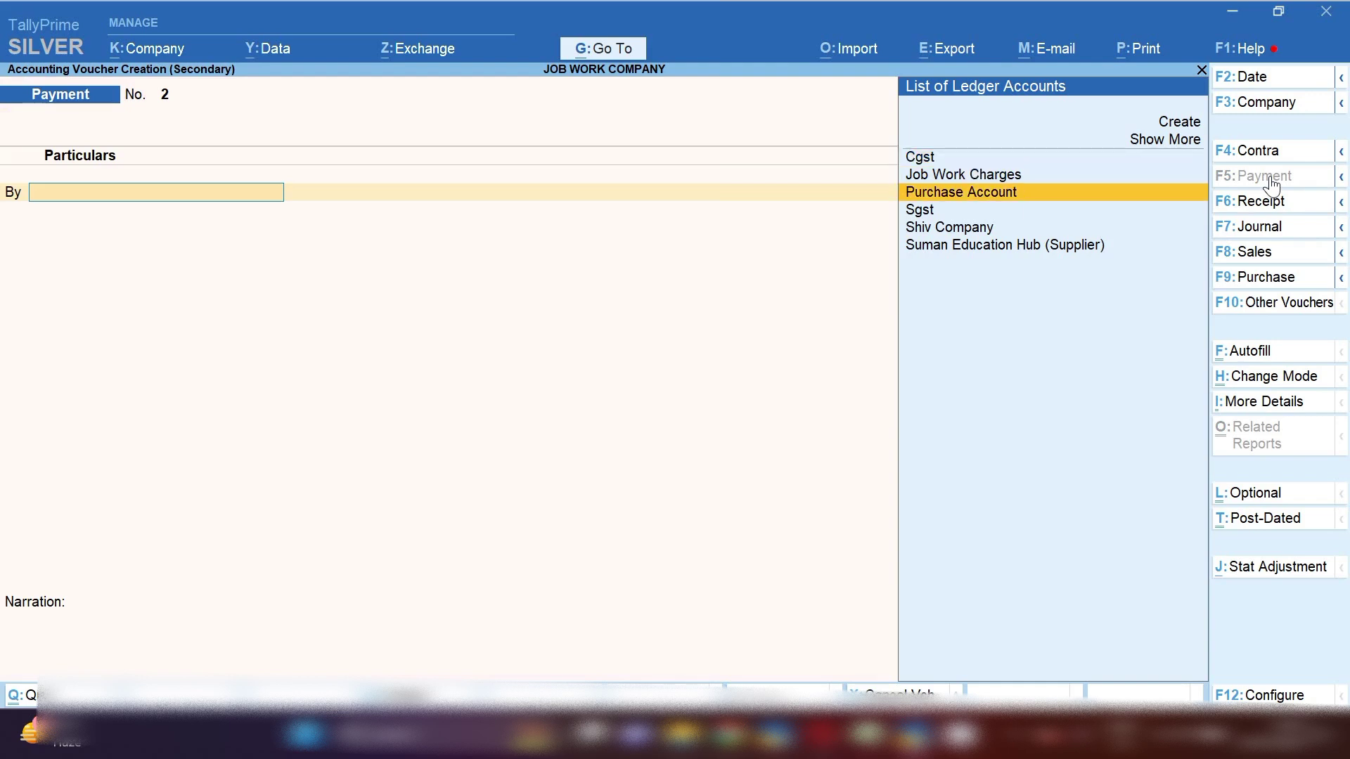
pyautogui.press('Return')
# - Set the debit to 35,400 and allocate it against the pending bill 654
pyautogui.write('35')
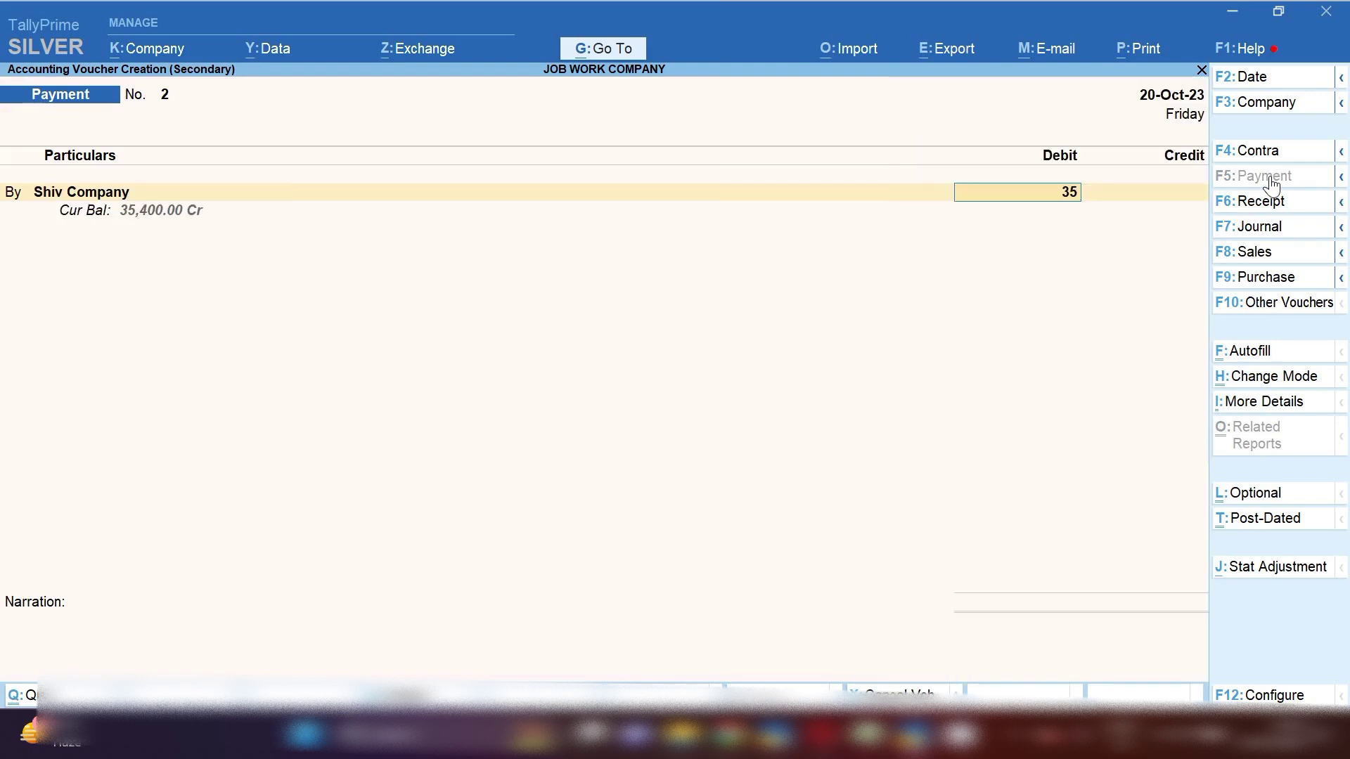
pyautogui.write(',400')
pyautogui.press('Return')
pyautogui.press('Return')
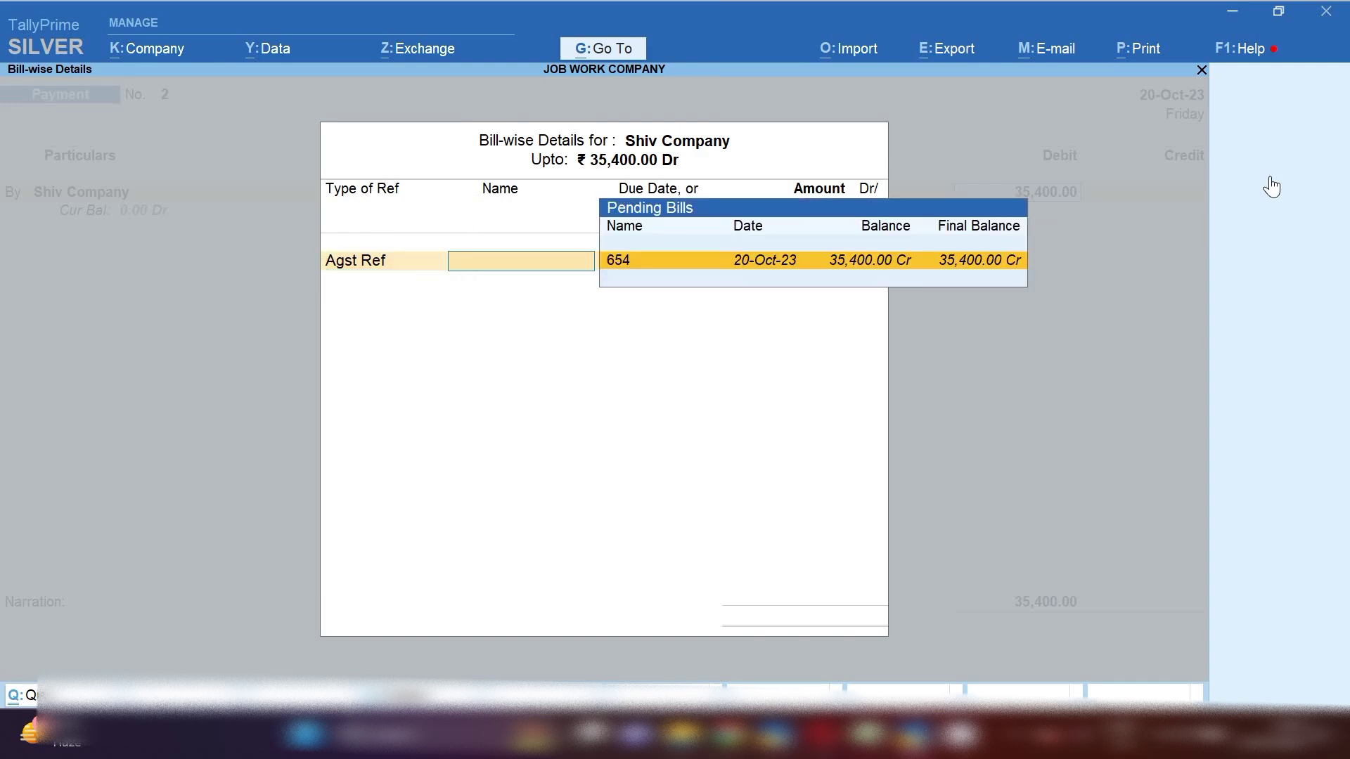
pyautogui.press('Return')
pyautogui.press('Return')
pyautogui.press('Return')
# - Credit Cash with 35,400, leave the narration blank and save the Payment voucher
pyautogui.press('Return')
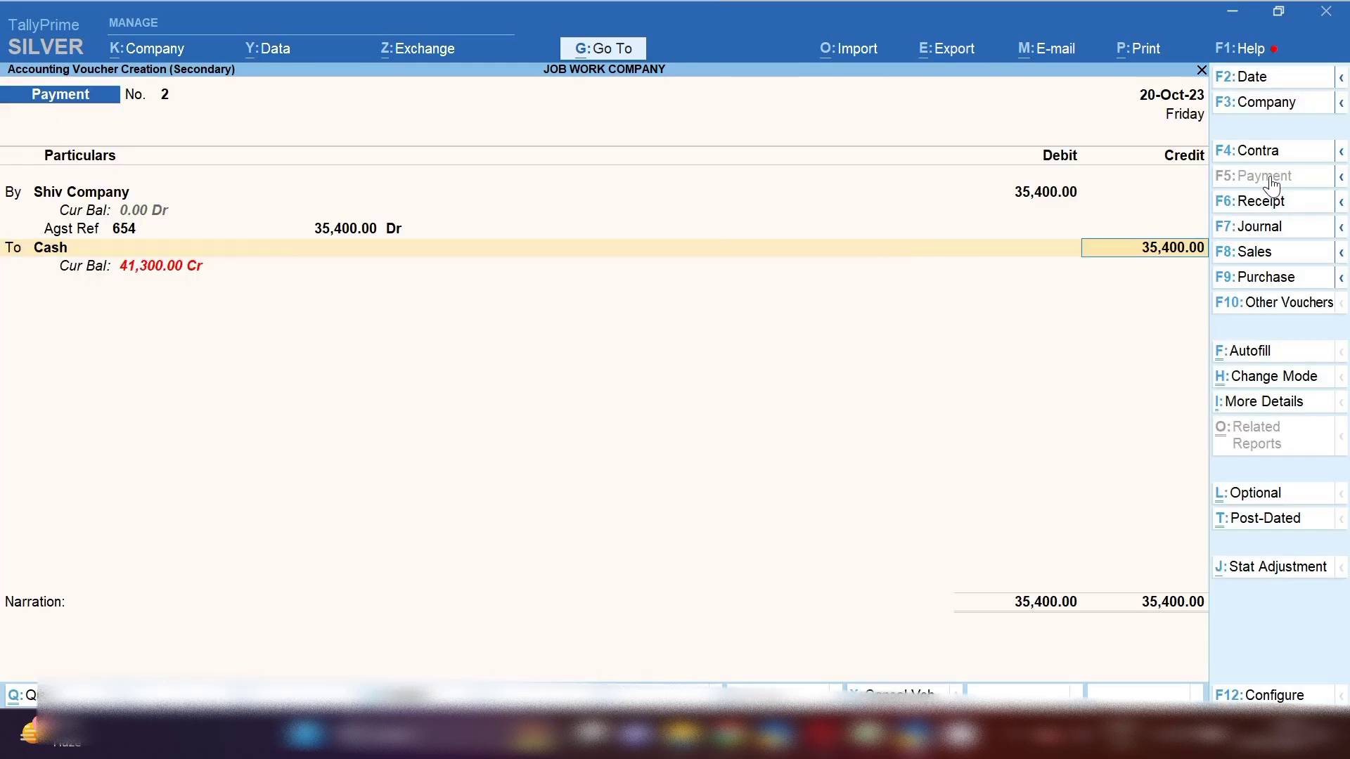
pyautogui.press('Return')
pyautogui.press('Return')
pyautogui.press('Return')
pyautogui.press('Return')
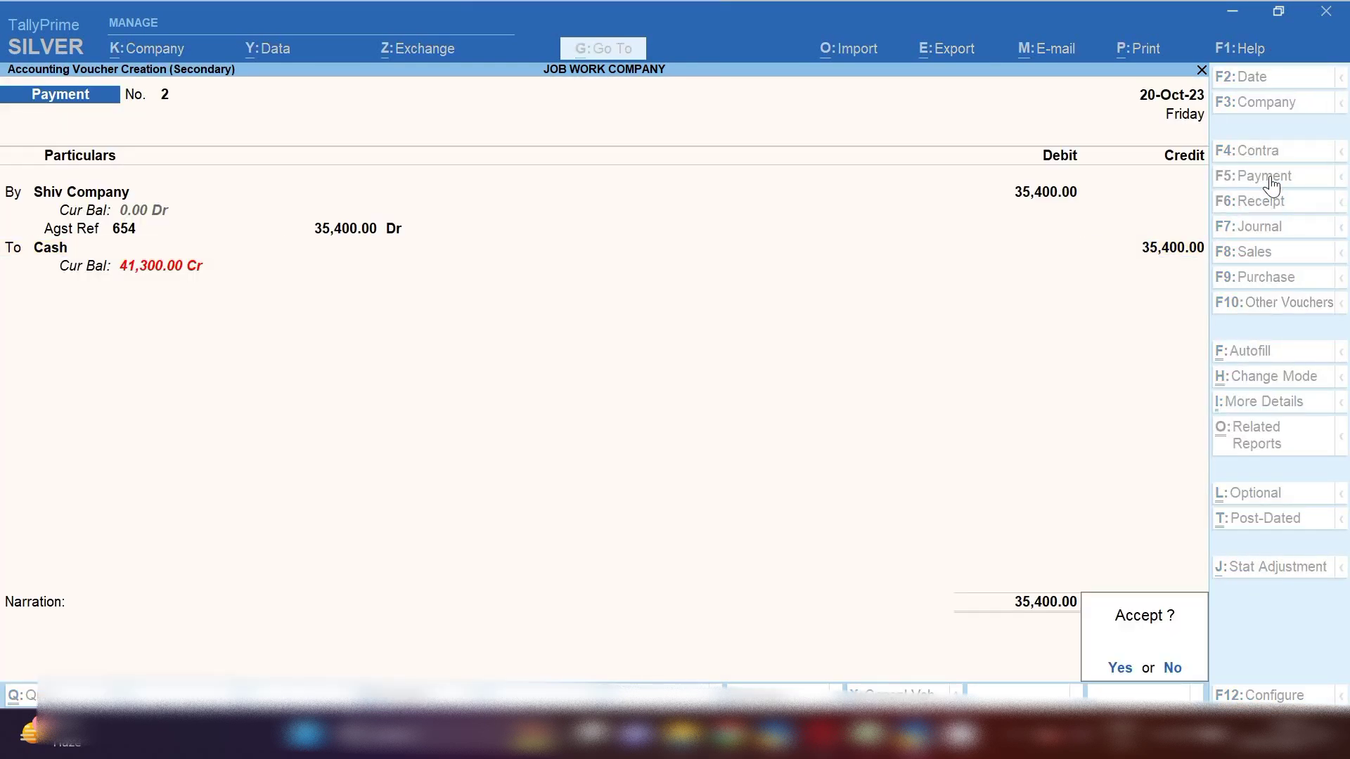
pyautogui.press('Return')
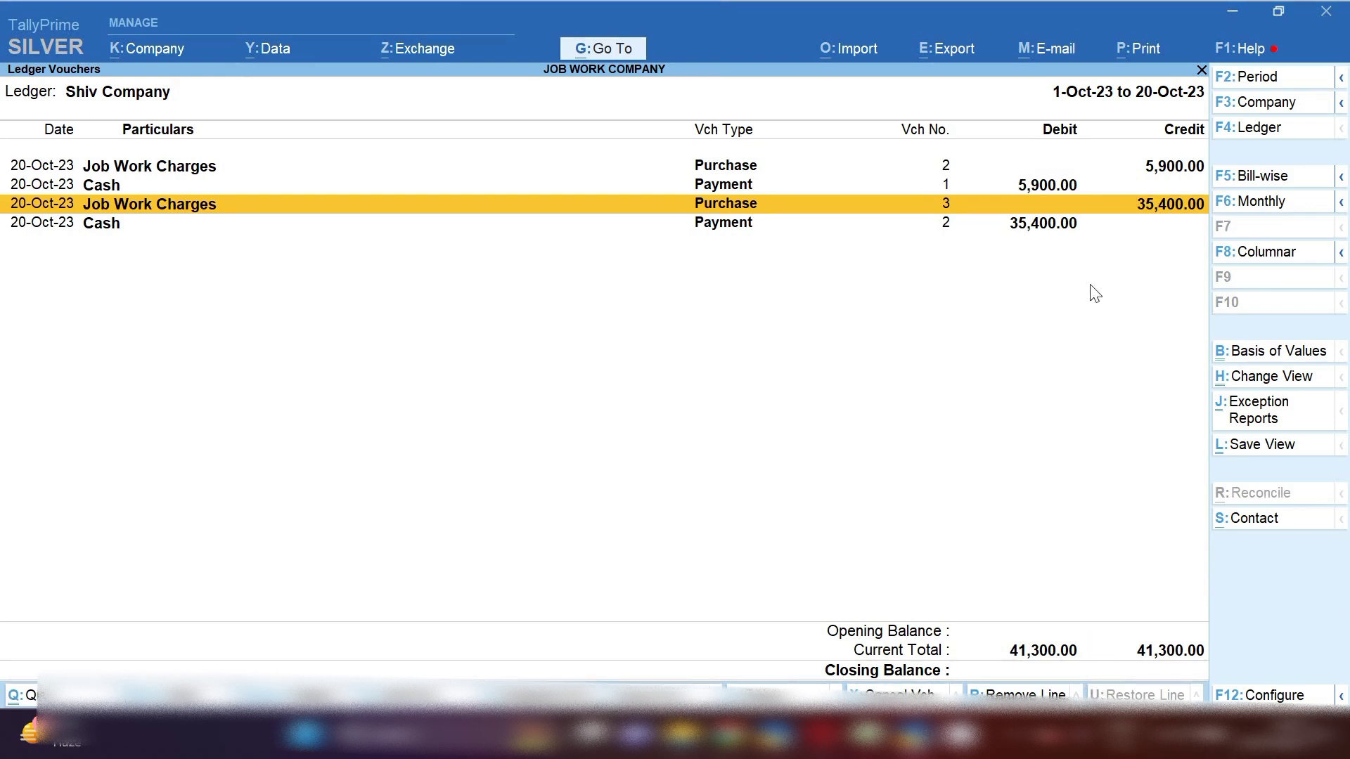
# - Start a Journal voucher from Purchase voucher 3 of Shiv Company and debit Shiv Company with 600
pyautogui.press('Return')
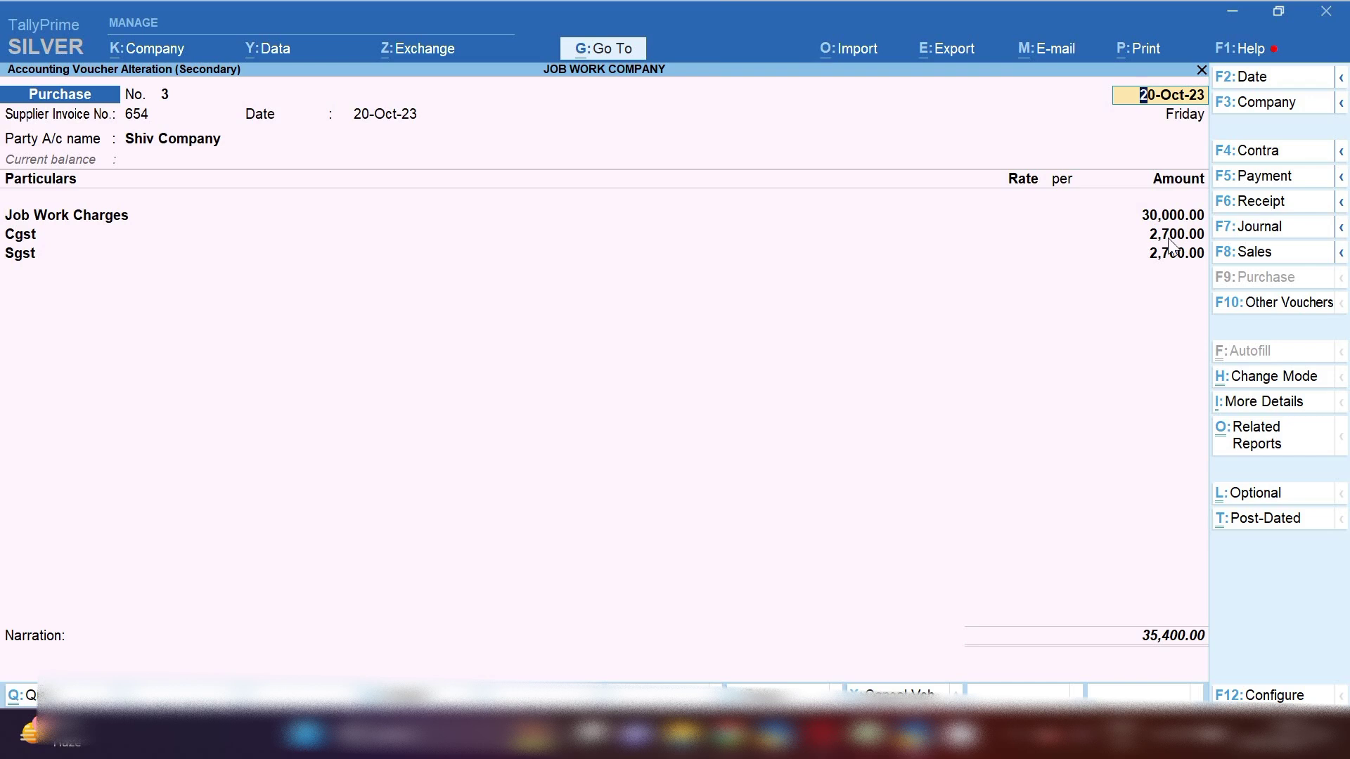
pyautogui.click(1274, 230)
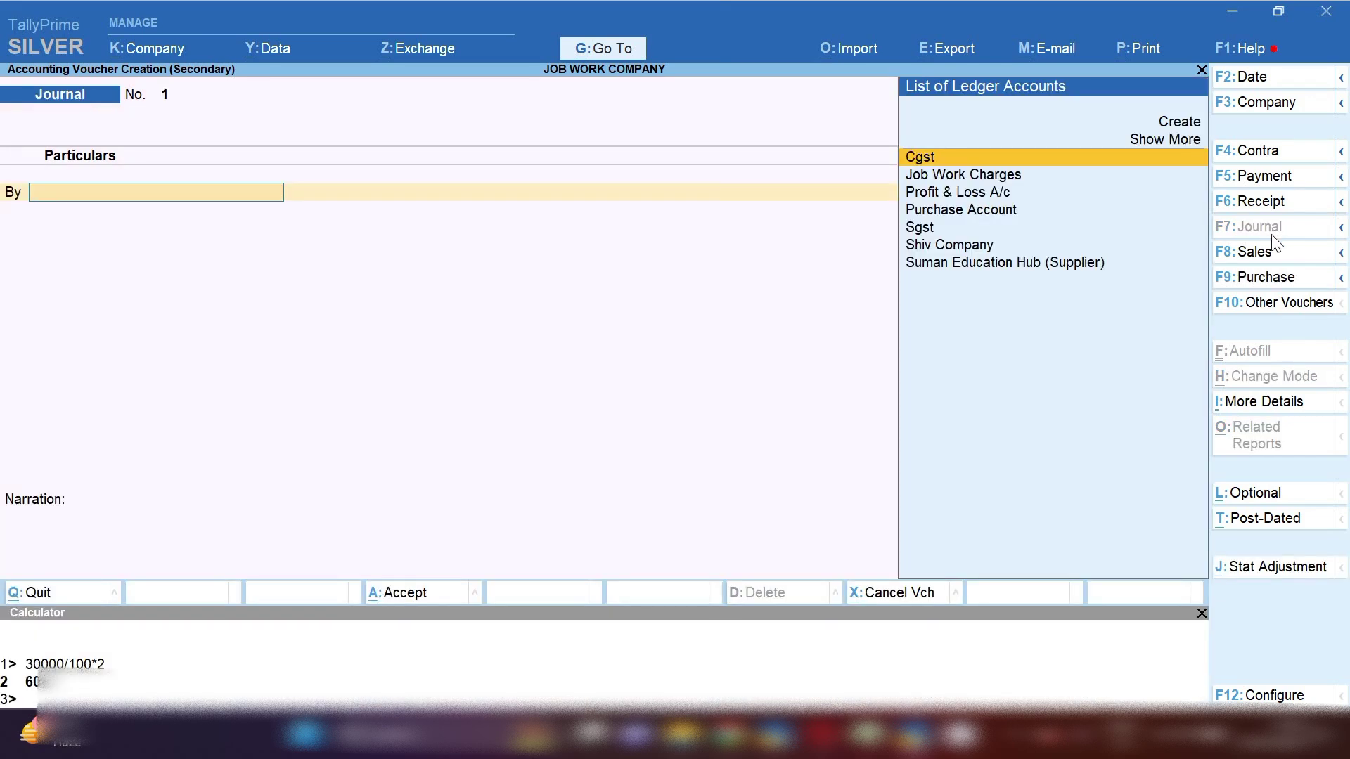
pyautogui.press('Down')
pyautogui.press('Down')
pyautogui.press('Down')
pyautogui.press('Down')
pyautogui.press('Down')
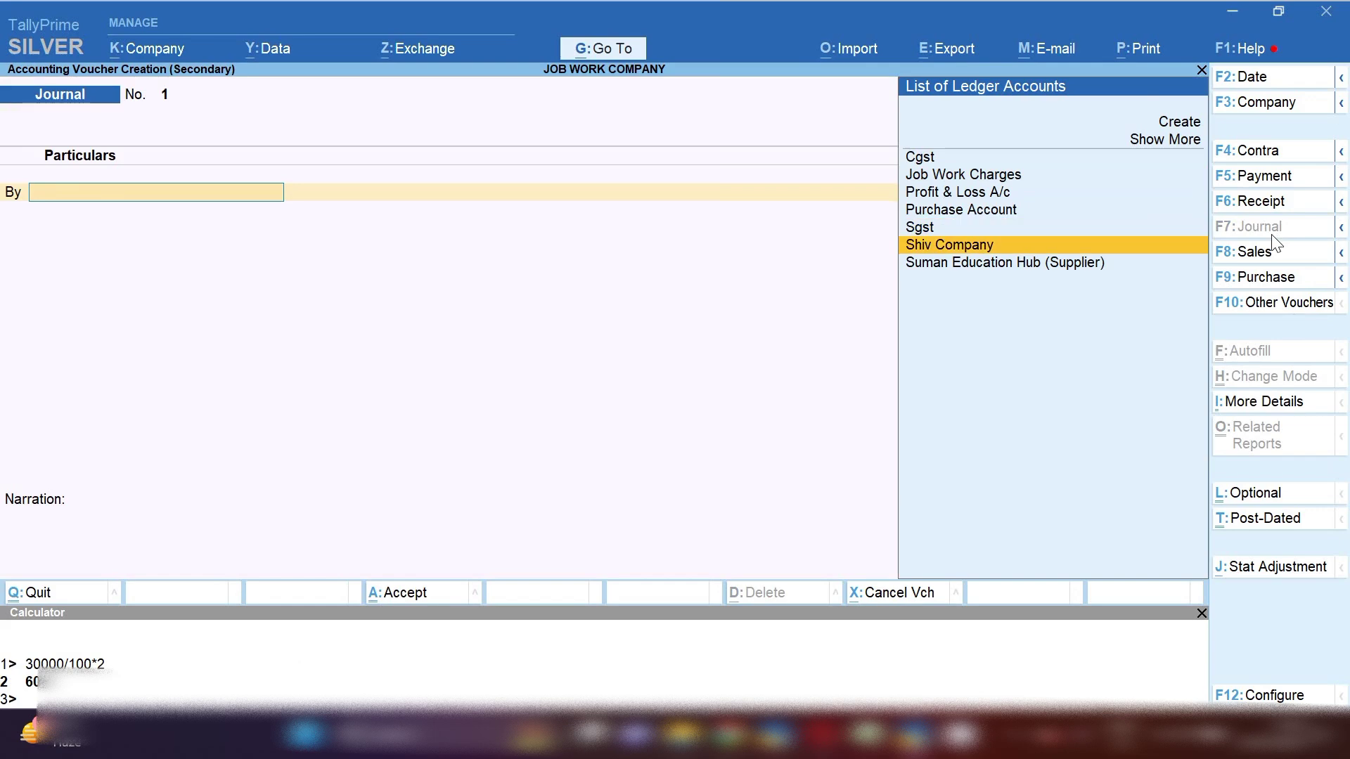
pyautogui.press('Return')
pyautogui.write('600')
pyautogui.press('Return')
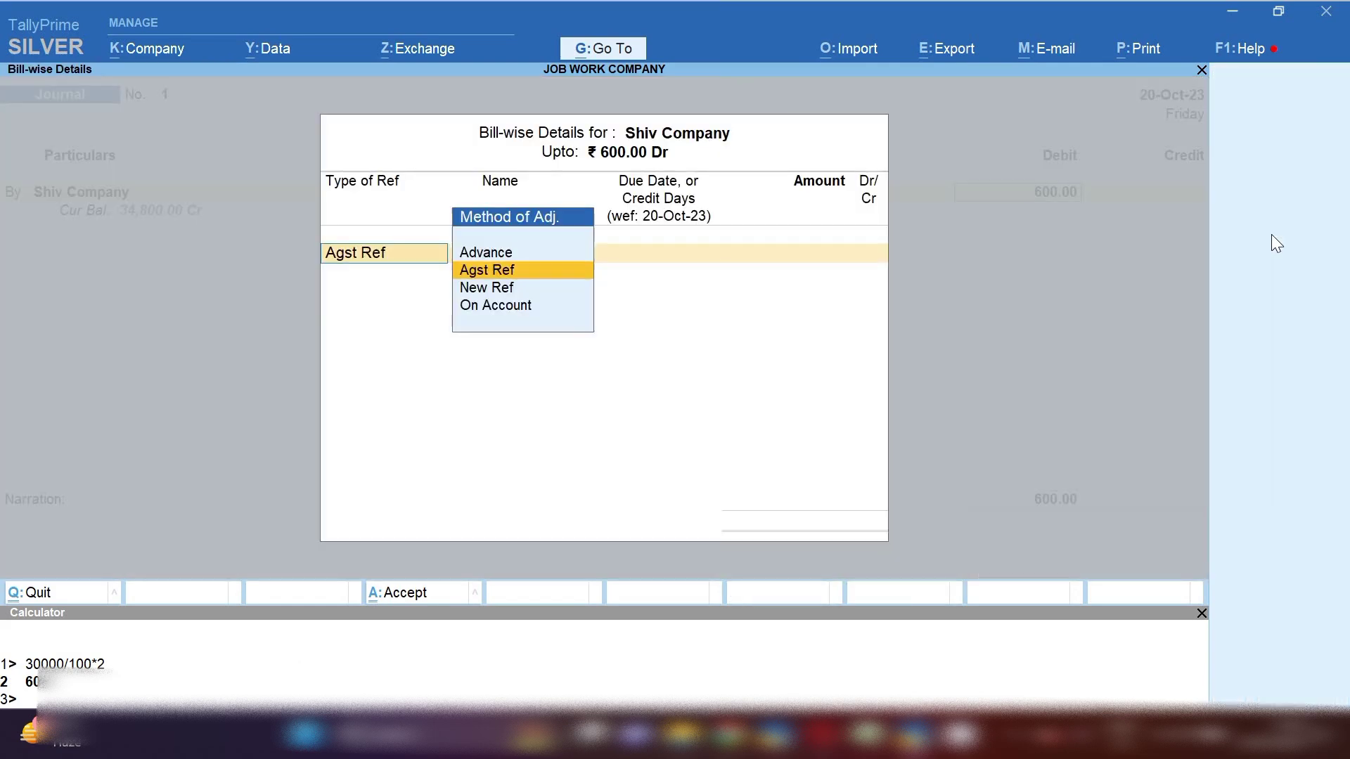
# - Allocate the 600 debit of Shiv Company as Agst Ref against bill 654
pyautogui.press('Return')
pyautogui.press('Return')
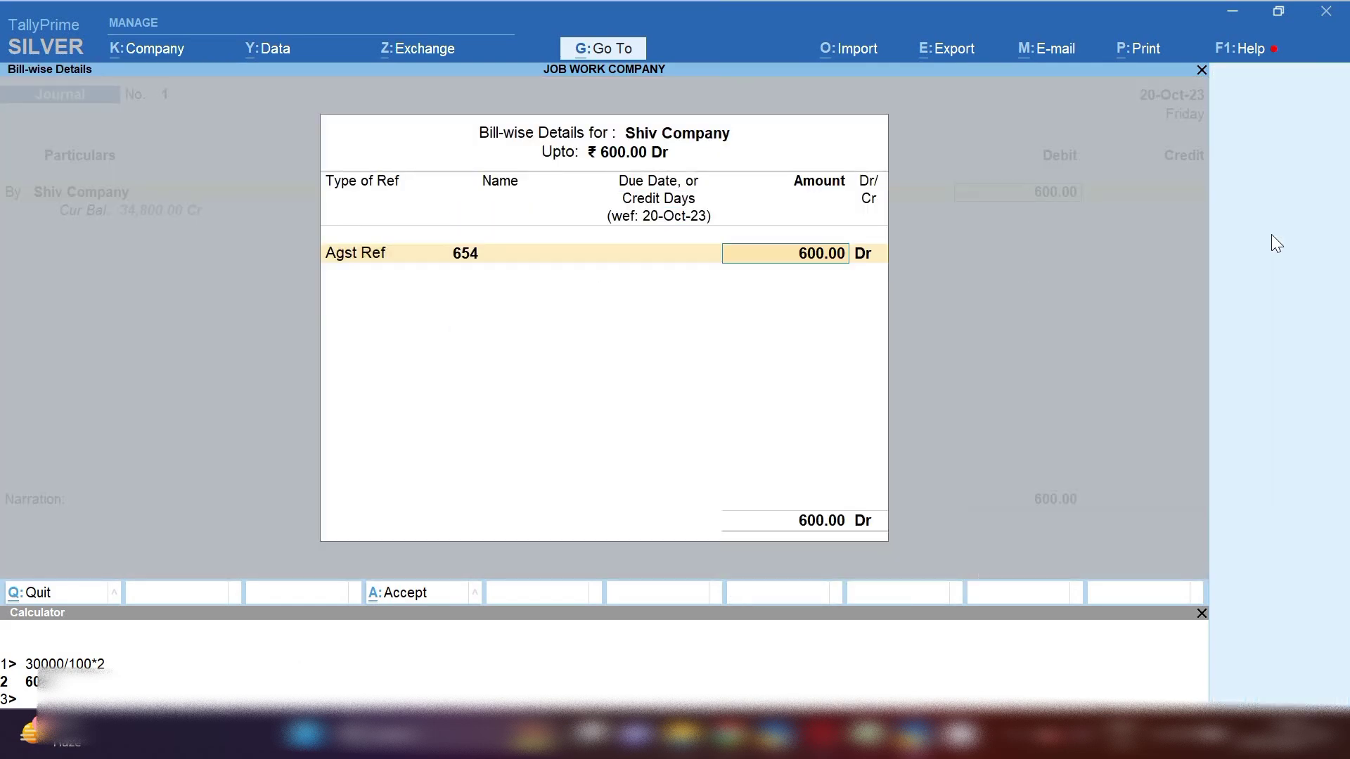
pyautogui.press('Return')
pyautogui.press('Return')
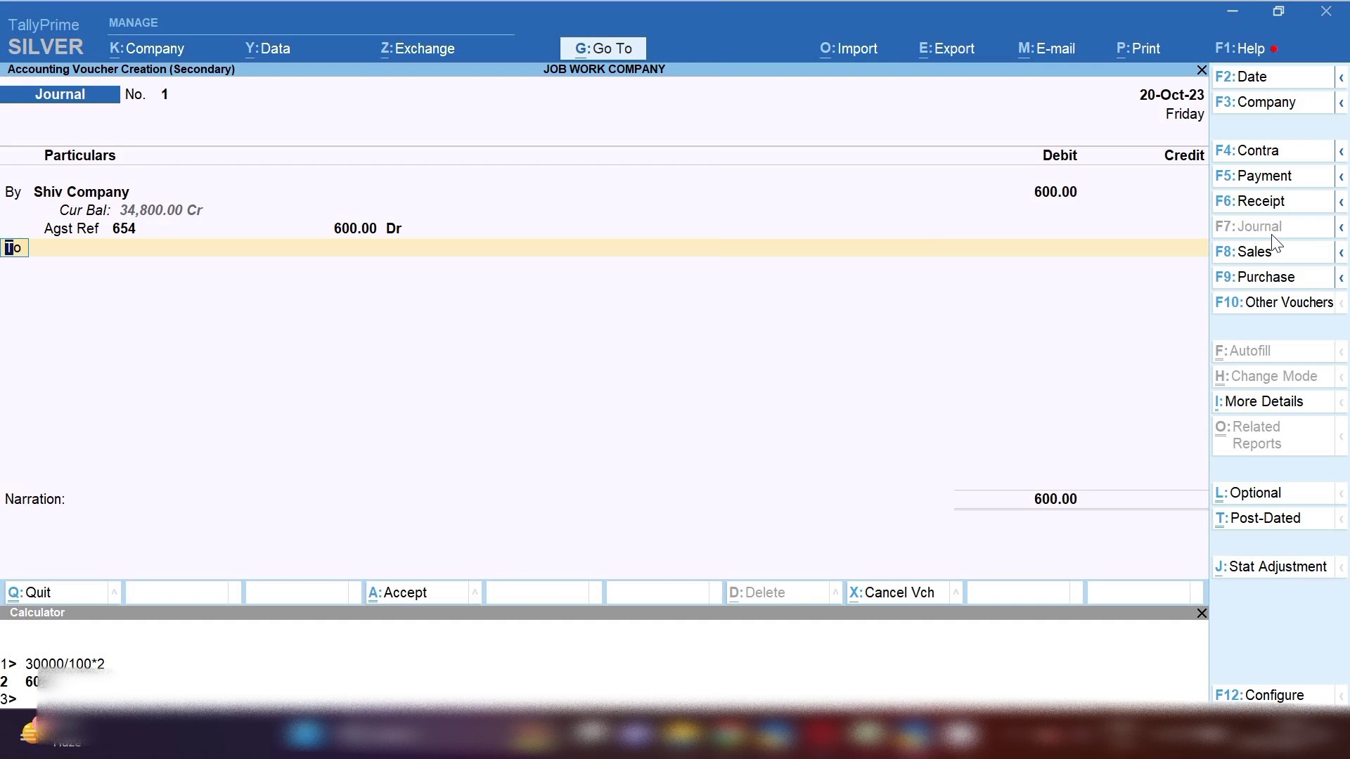
# - Begin a new ledger for the credit line of the Journal voucher, named "Tds Payable on Contractr" with no alias
pyautogui.press('Return')
pyautogui.hotkey('alt', 'c')
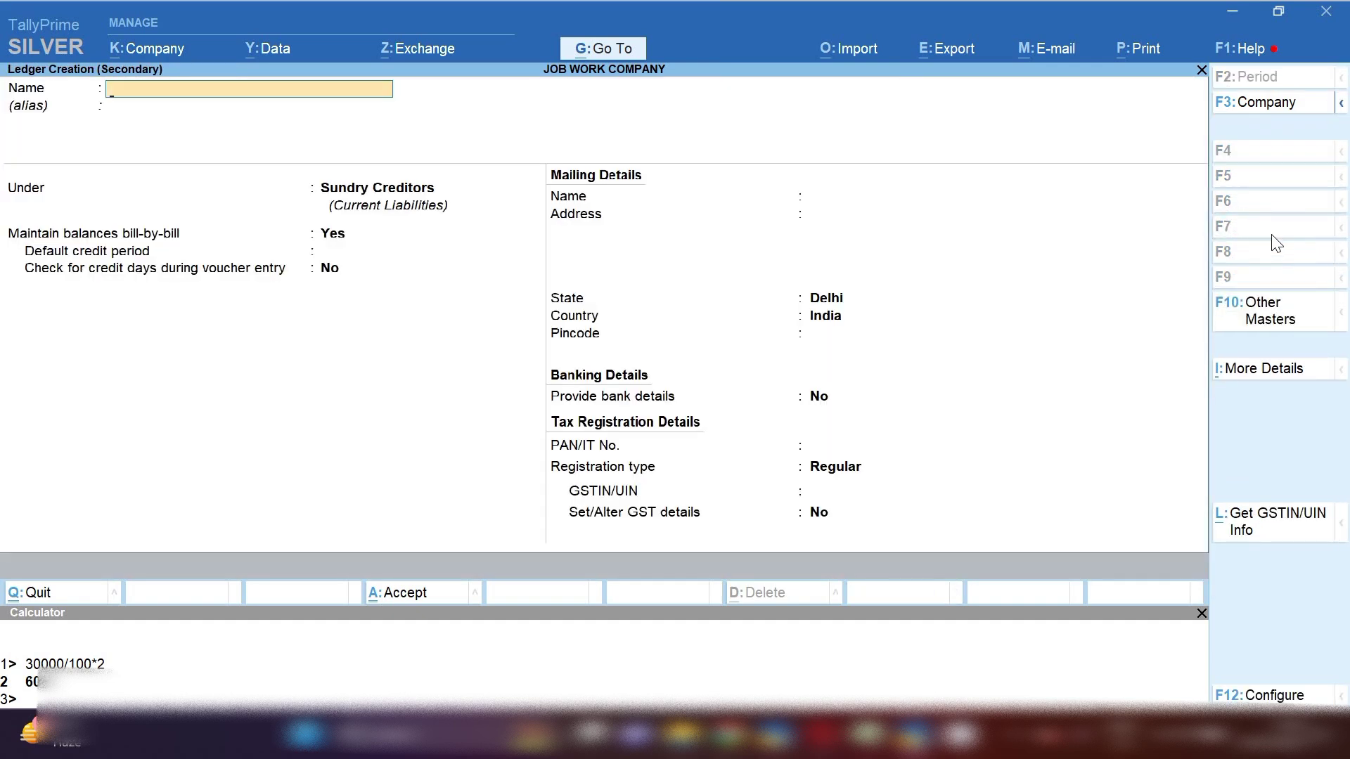
pyautogui.write('Tds Payable on Contractr')
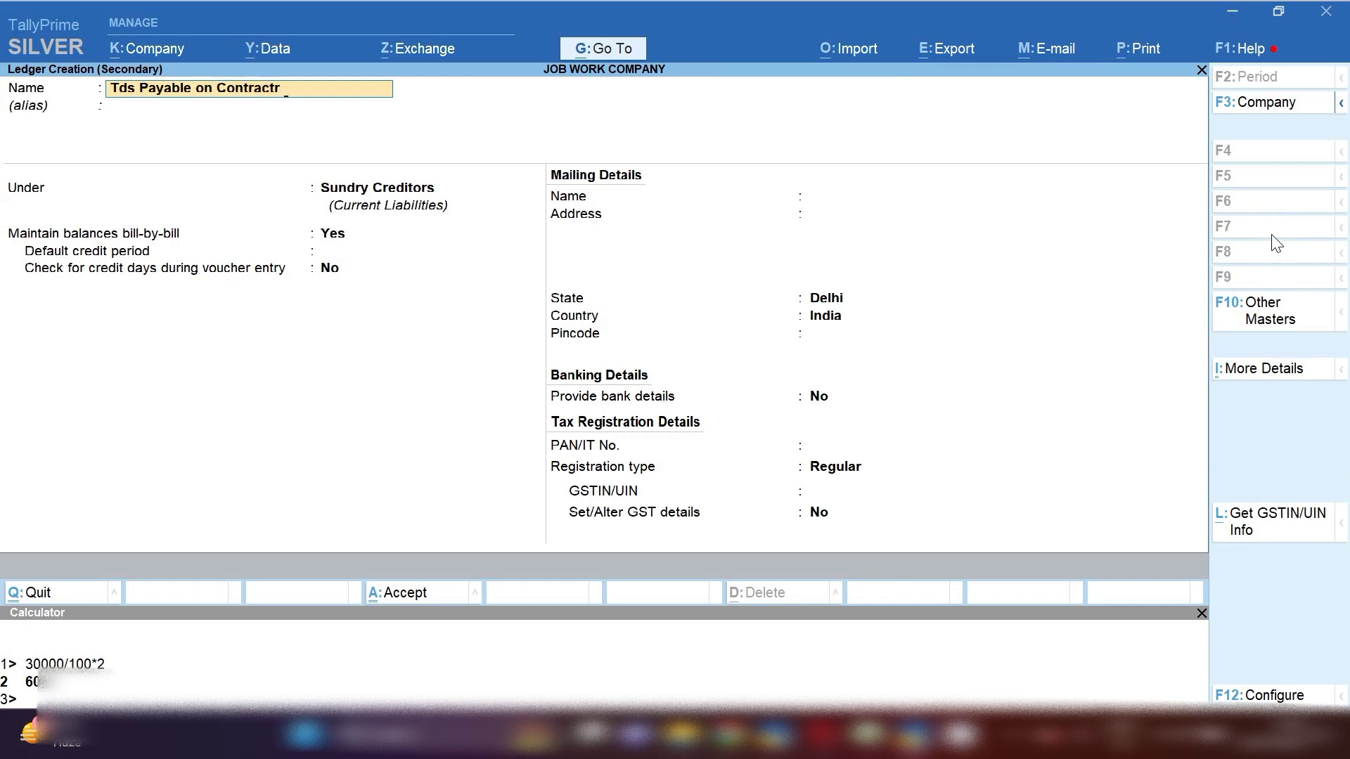
pyautogui.press('Return')
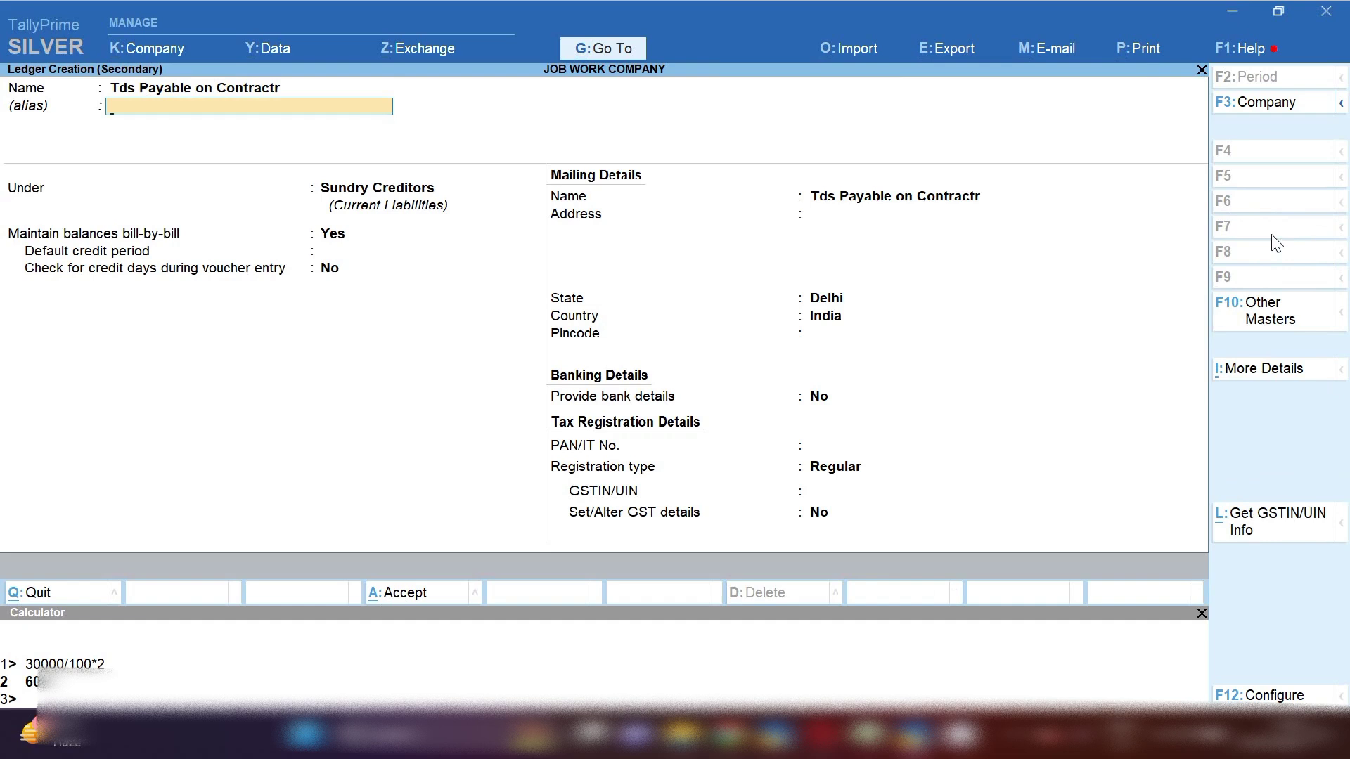
pyautogui.press('Return')
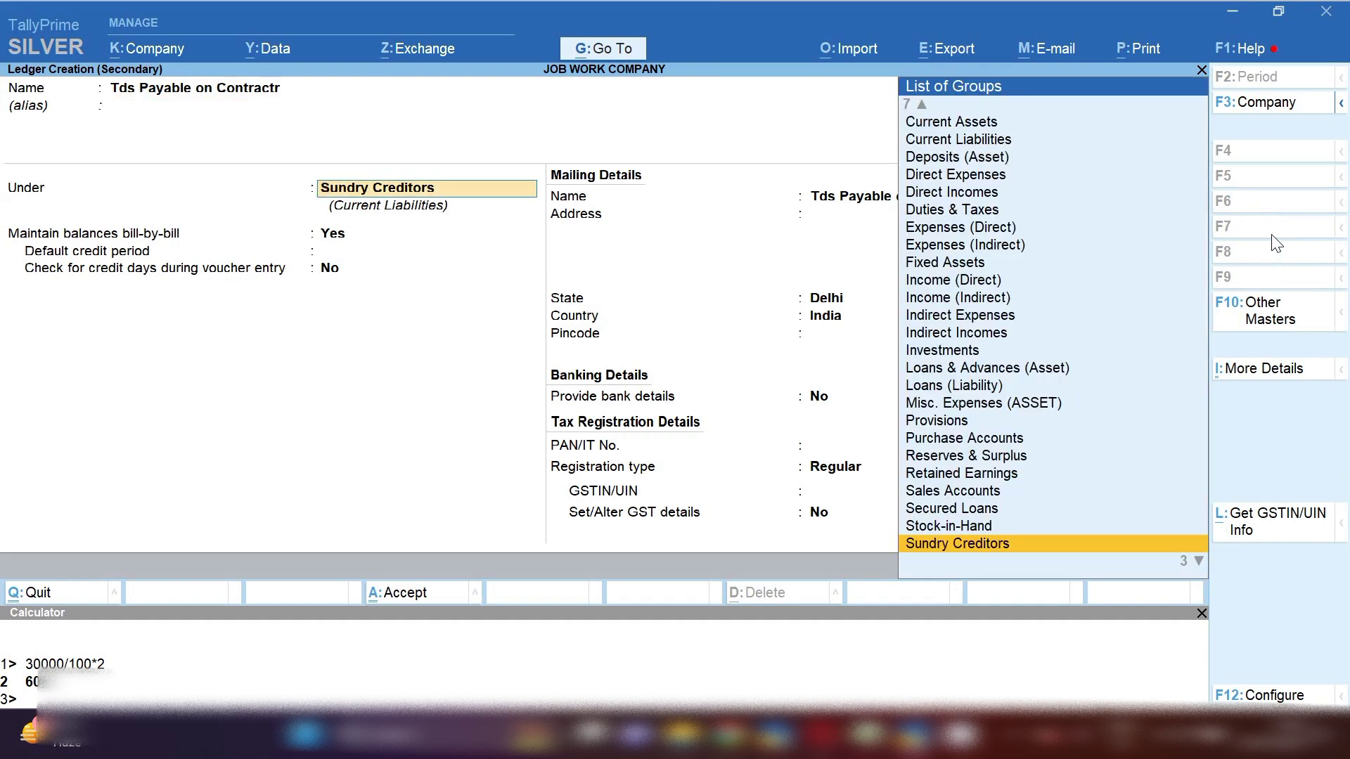
# - Create the group "Tds Payable" under Current Liabilities as the new ledger's parent, keeping the remaining group options at their defaults
pyautogui.hotkey('alt', 'c')
pyautogui.write('Td')
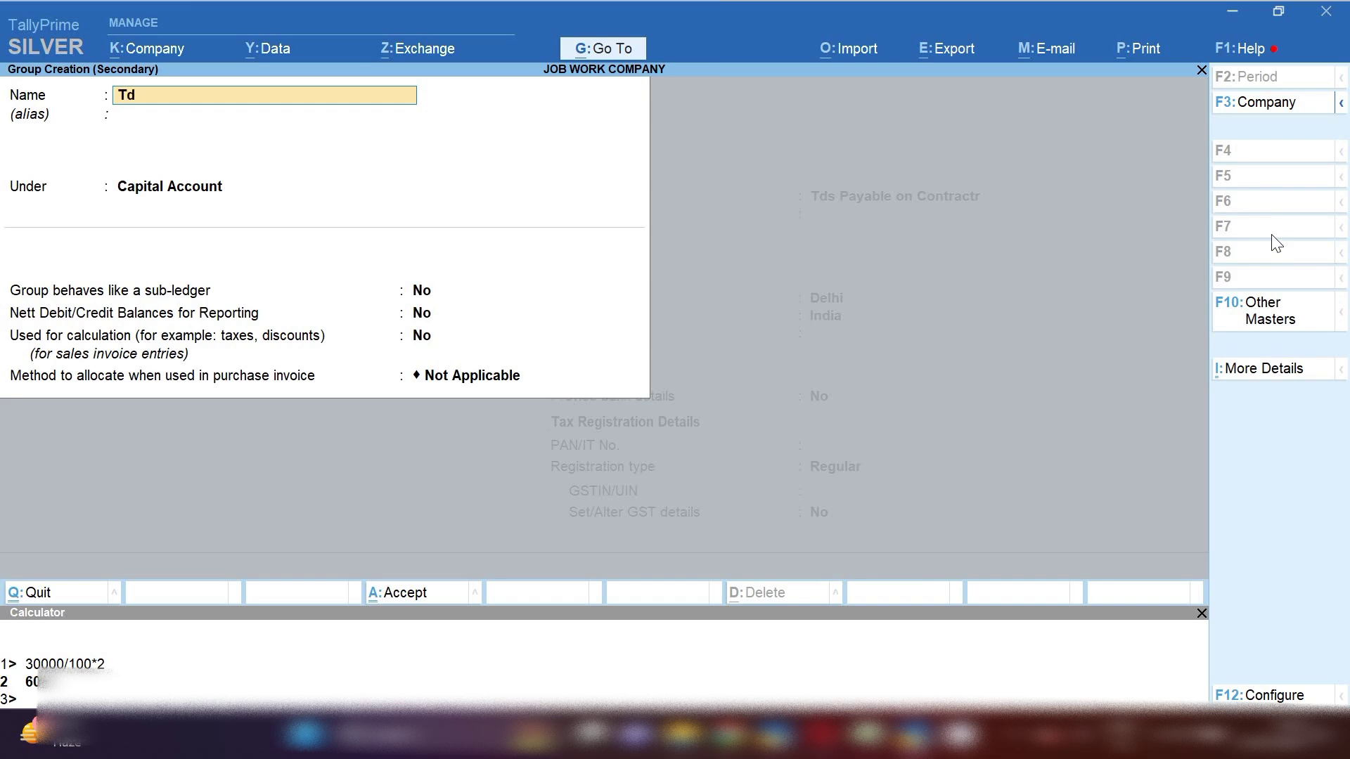
pyautogui.write('s Payable')
pyautogui.press('Return')
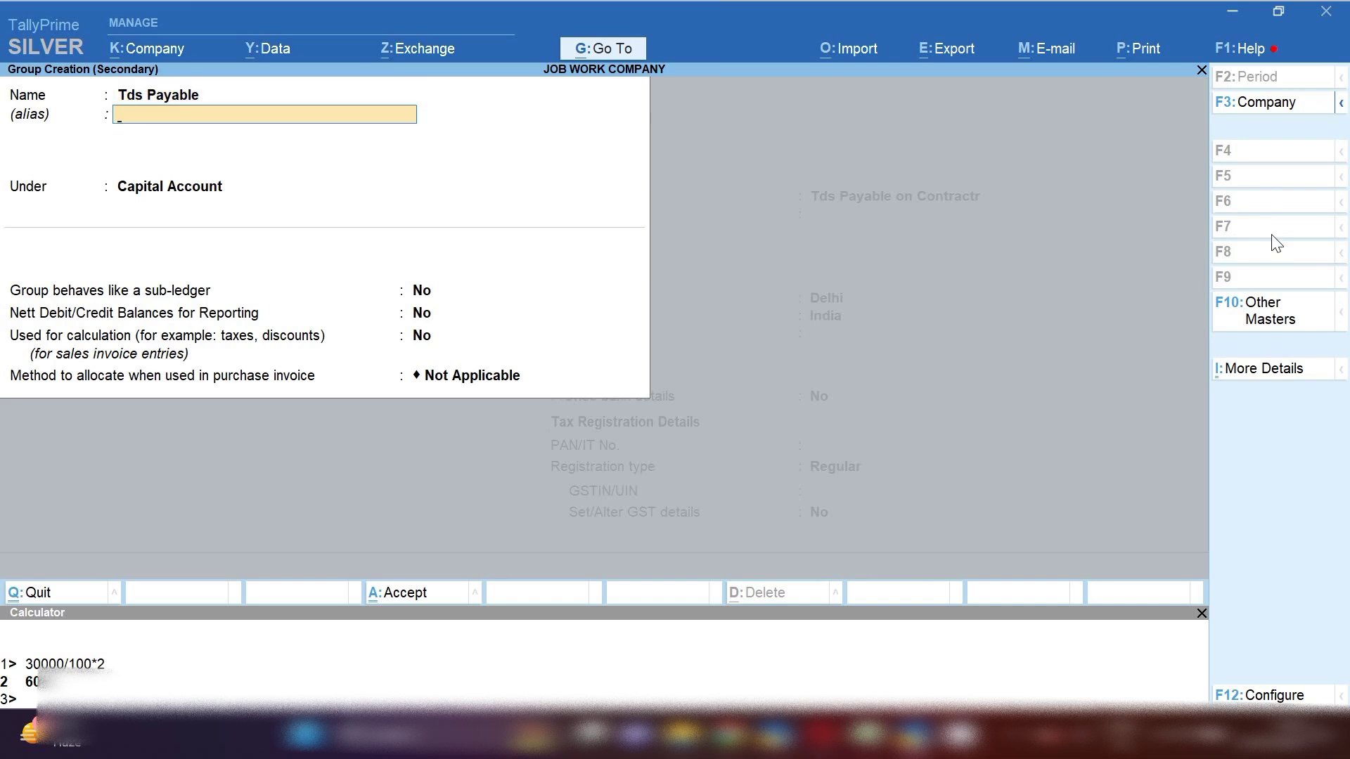
pyautogui.press('Return')
pyautogui.write('Cur')
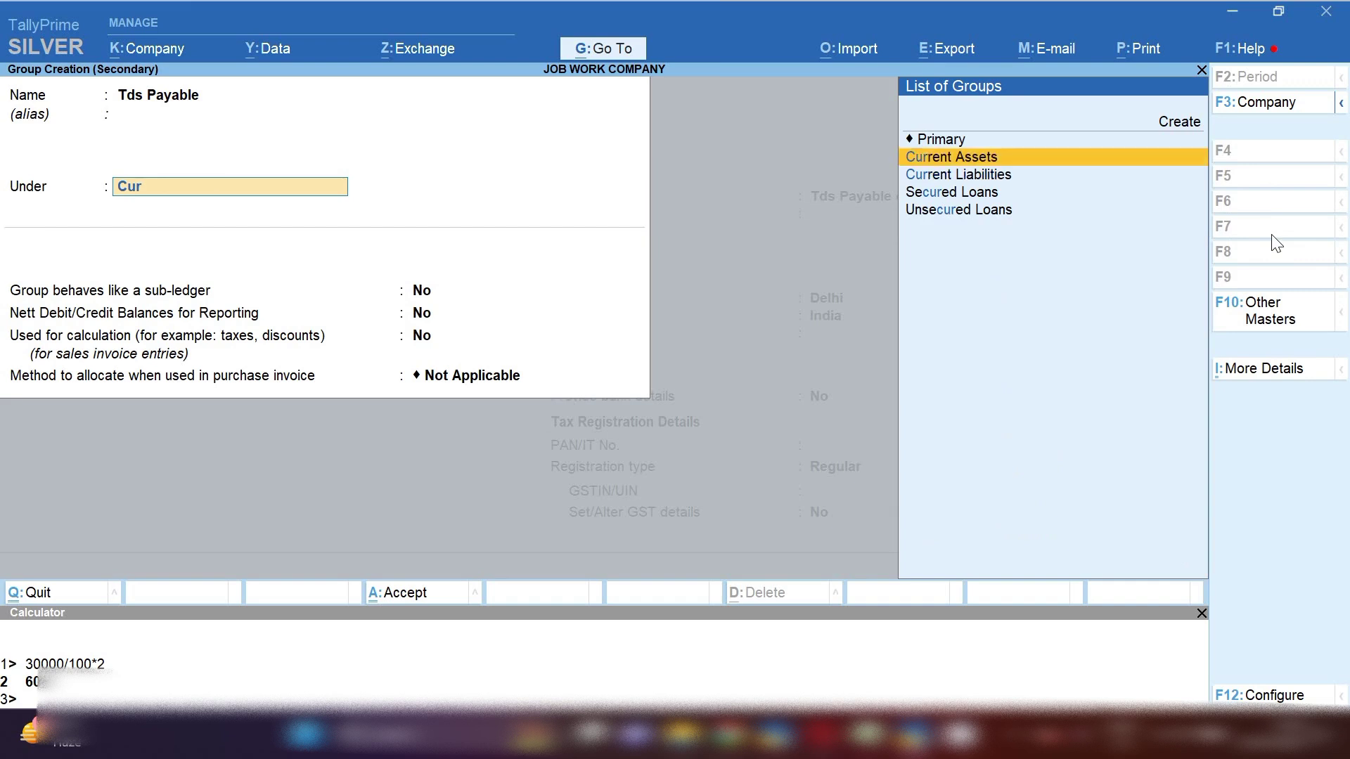
pyautogui.press('Down')
pyautogui.press('Return')
pyautogui.press('Return')
pyautogui.press('Return')
pyautogui.press('Return')
pyautogui.press('Return')
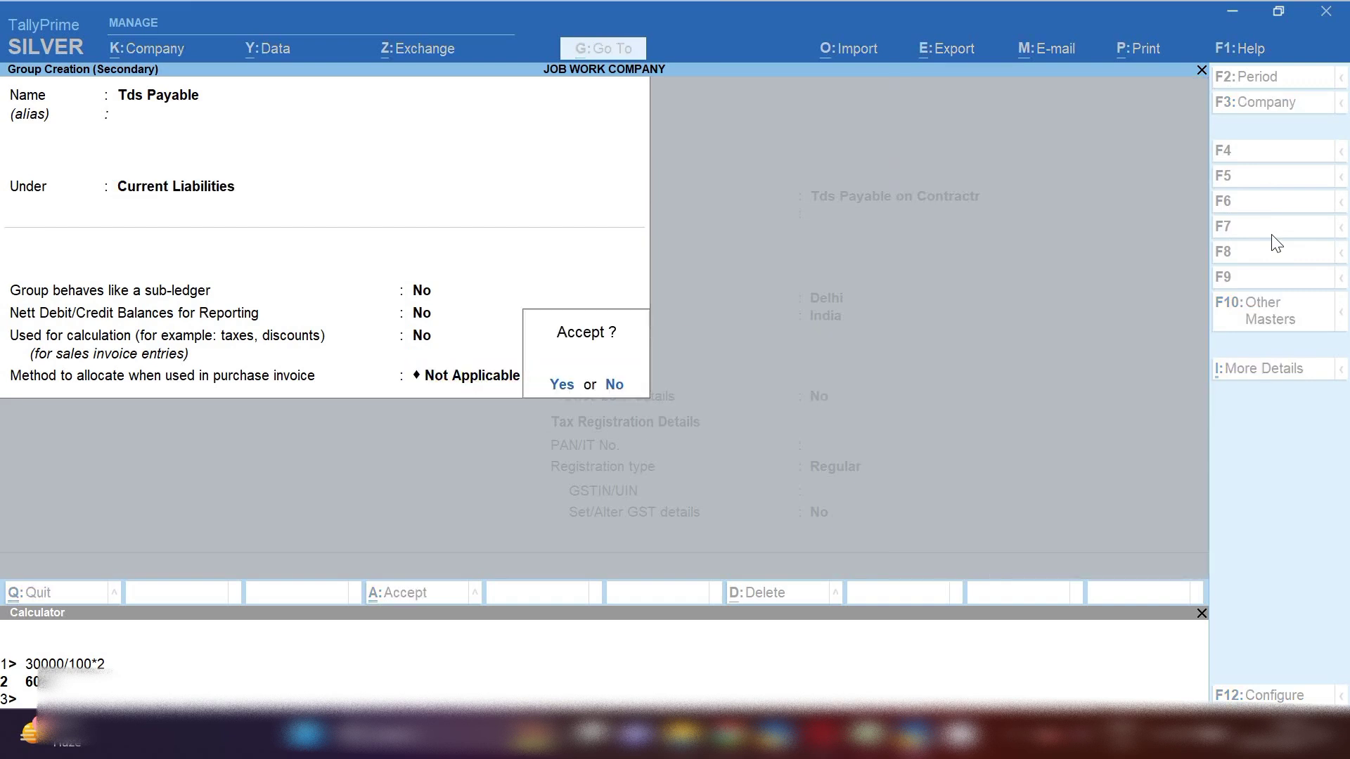
pyautogui.press('Return')
# - Save the new TDS ledger with its mailing, banking and tax registration details at their defaults, leaving GSTIN/UIN blank
pyautogui.press('Return')
pyautogui.press('Return')
pyautogui.press('Return')
pyautogui.press('Return')
pyautogui.press('Return')
pyautogui.press('Return')
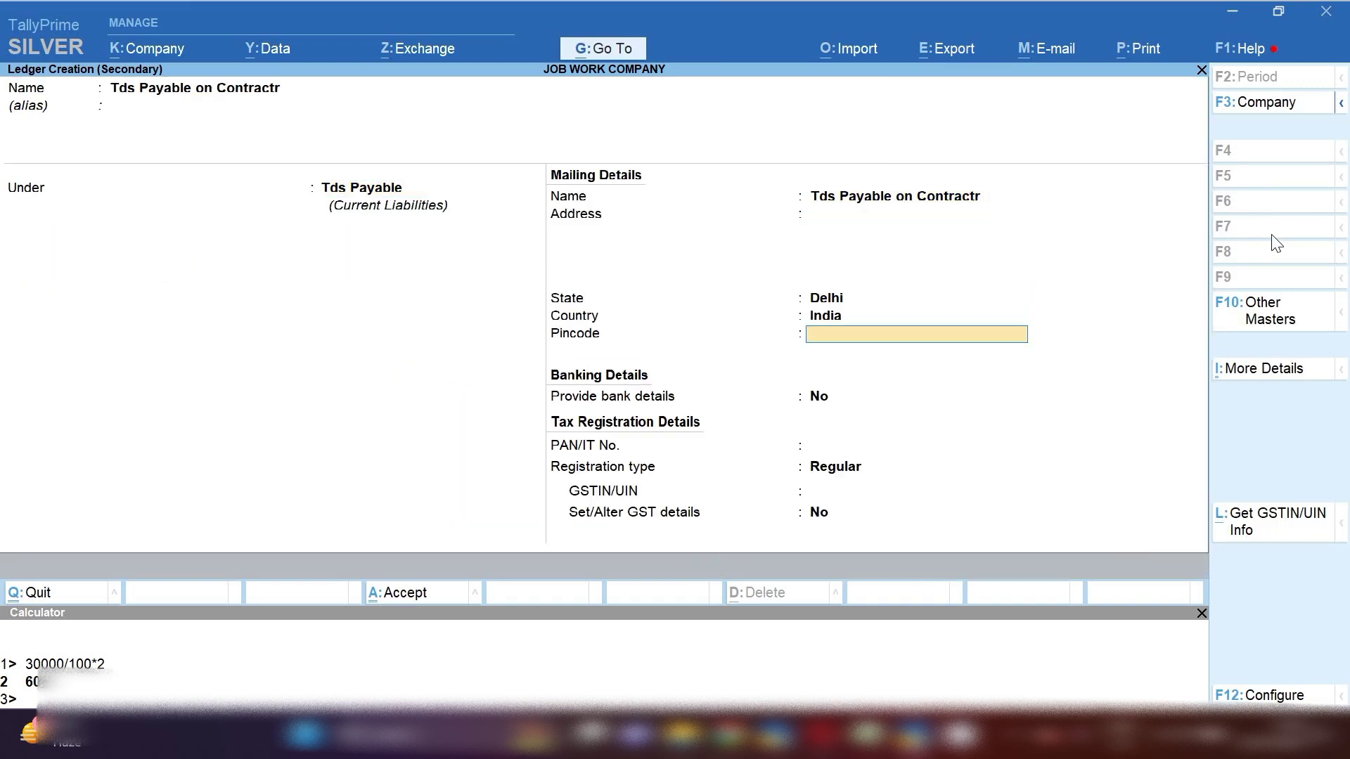
pyautogui.press('Return')
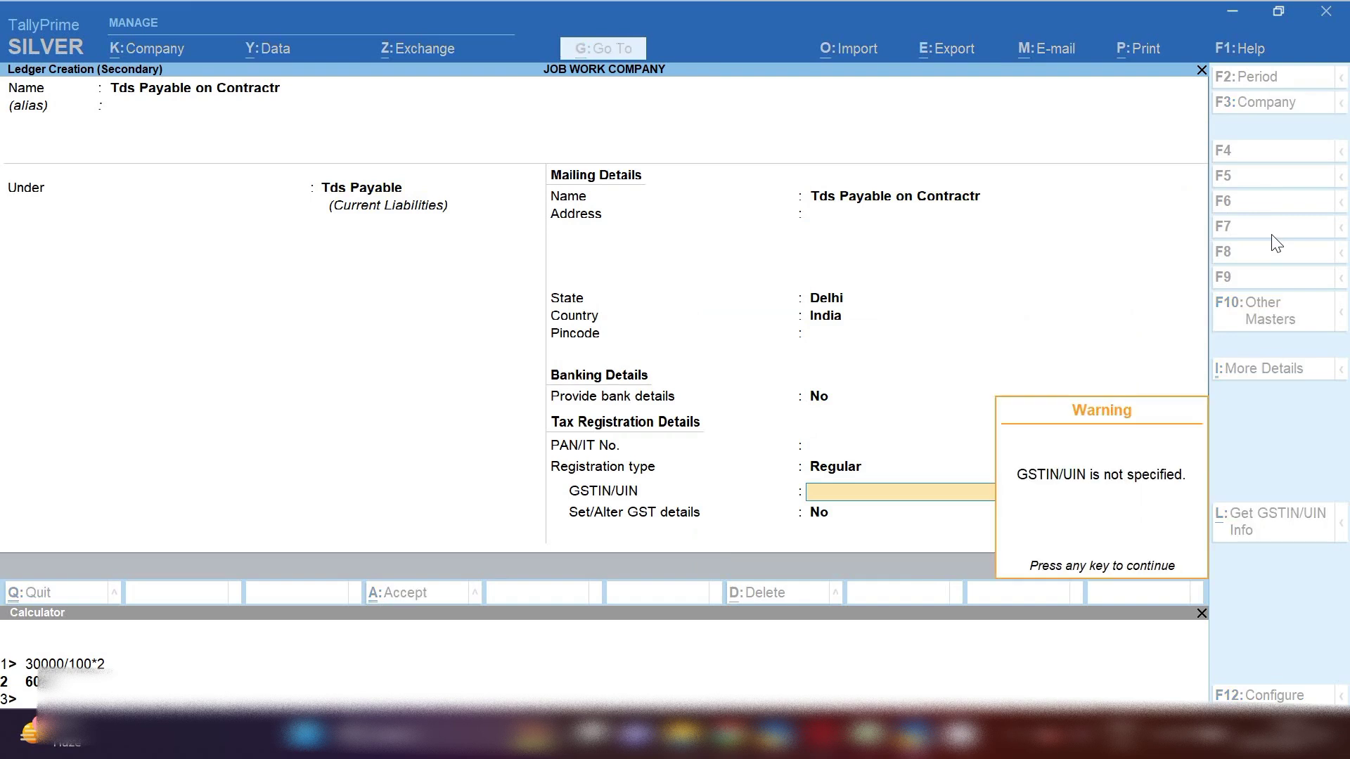
pyautogui.press('Return')
pyautogui.press('Return')
pyautogui.press('Return')
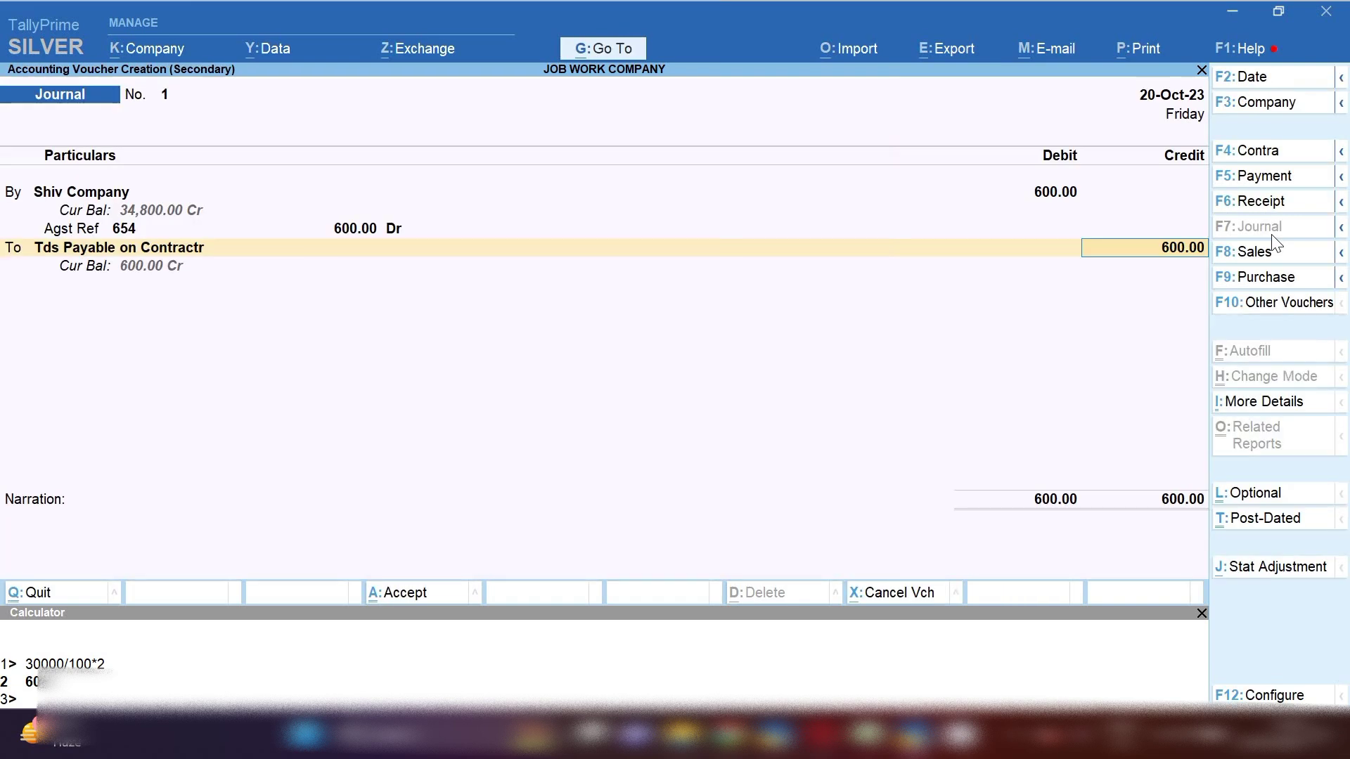
# - Save the Journal voucher with a 600 credit to the TDS ledger and the narration "tds deduct", and close the calculator
pyautogui.press('Return')
pyautogui.write('tds deduct')
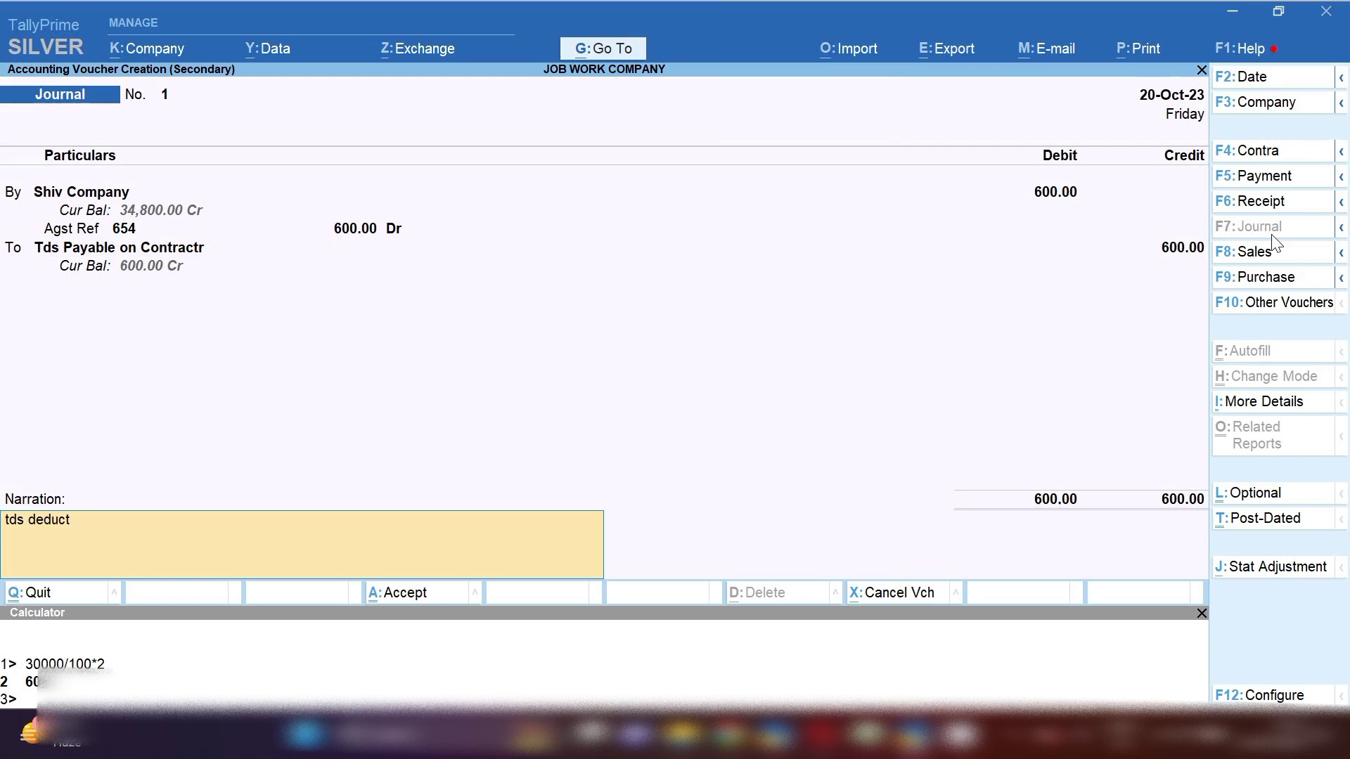
pyautogui.press('Return')
pyautogui.press('Return')
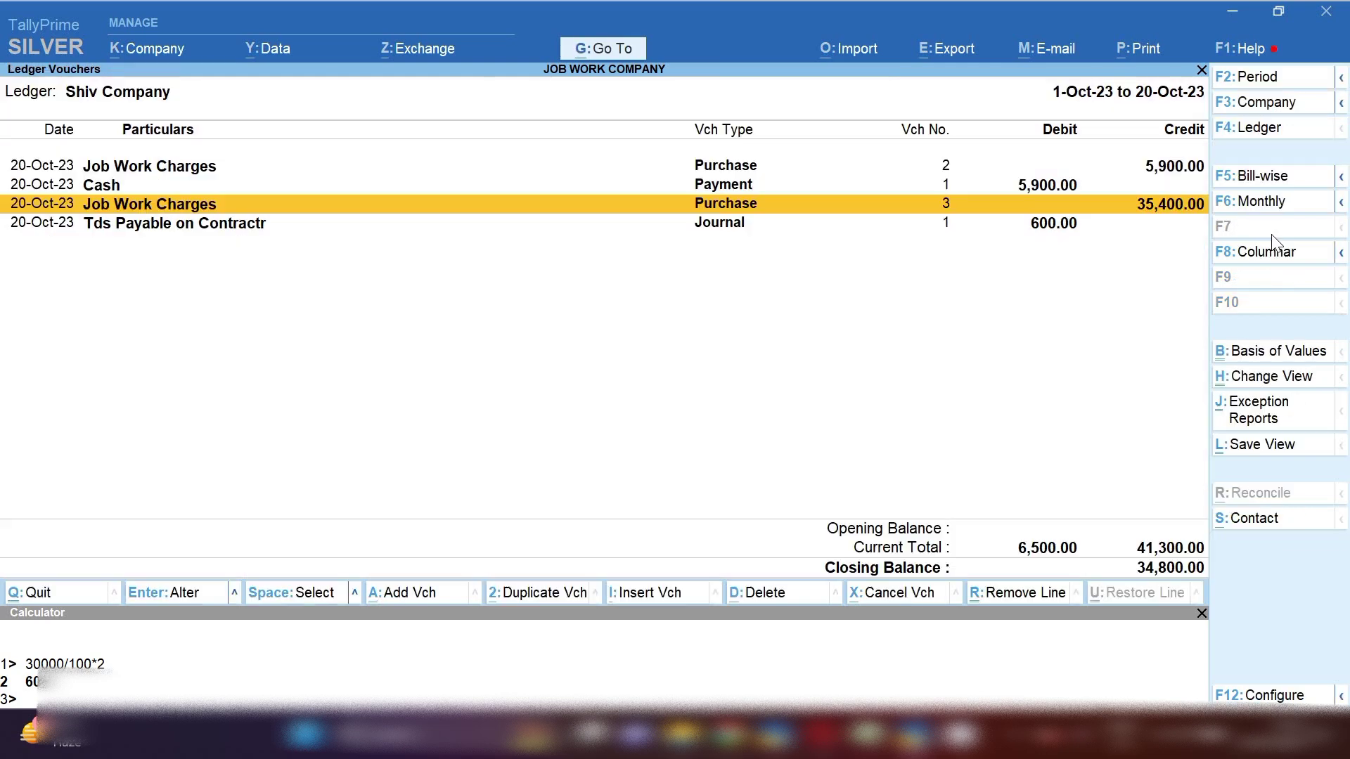
pyautogui.press('Up')
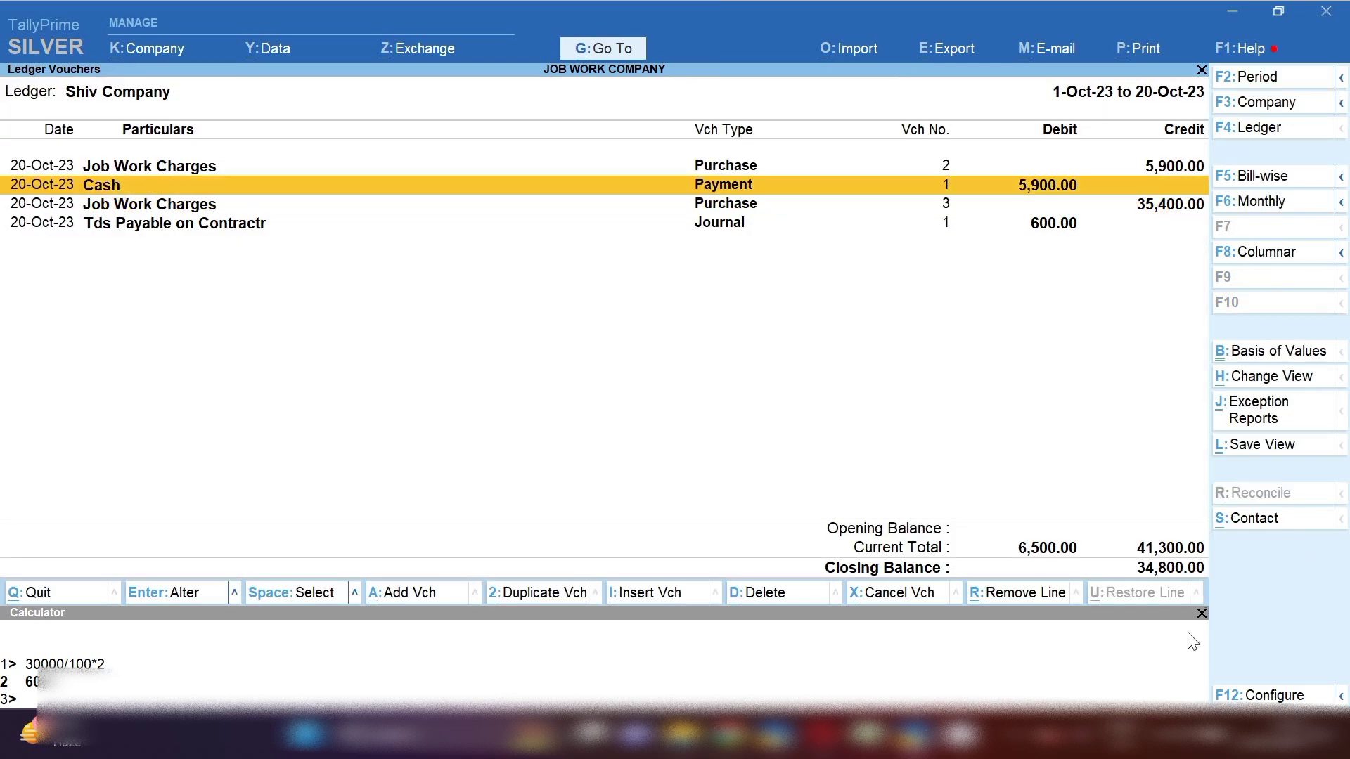
pyautogui.click(1202, 614)
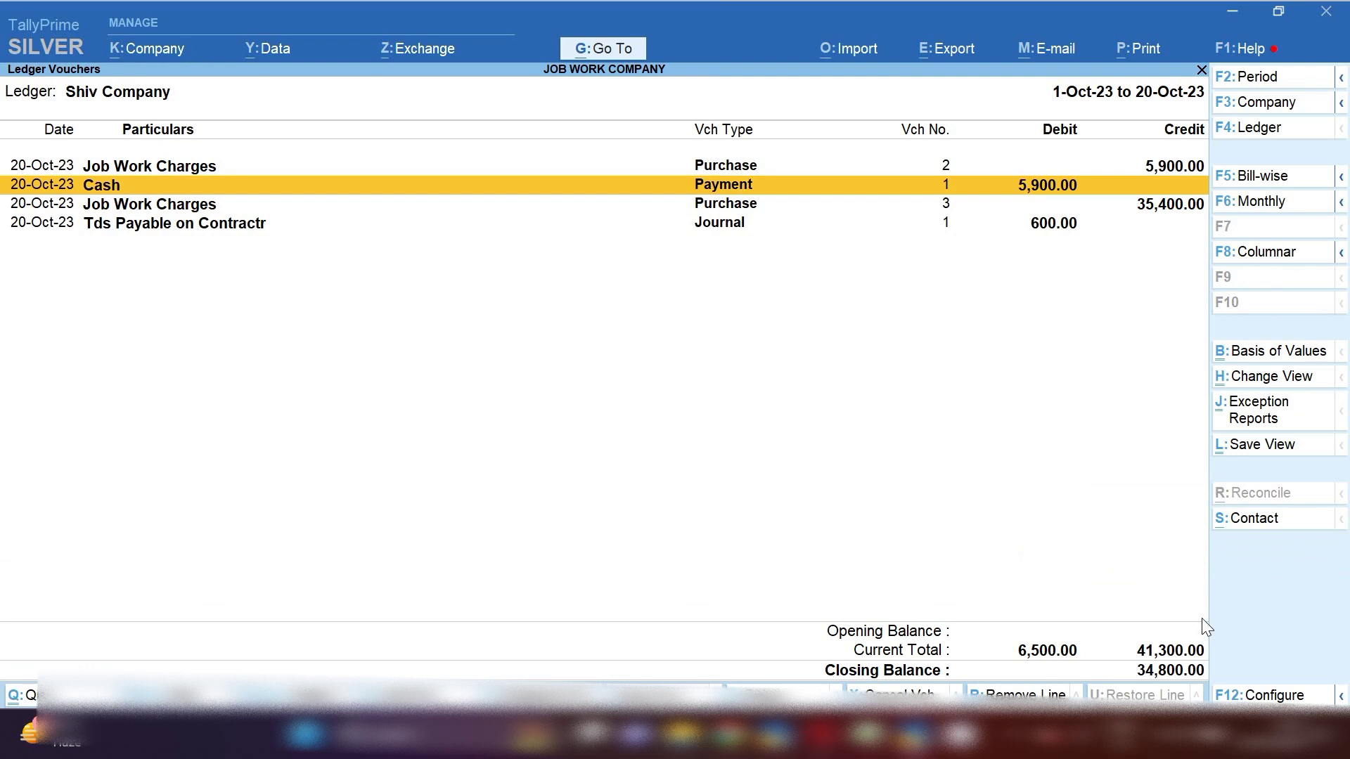